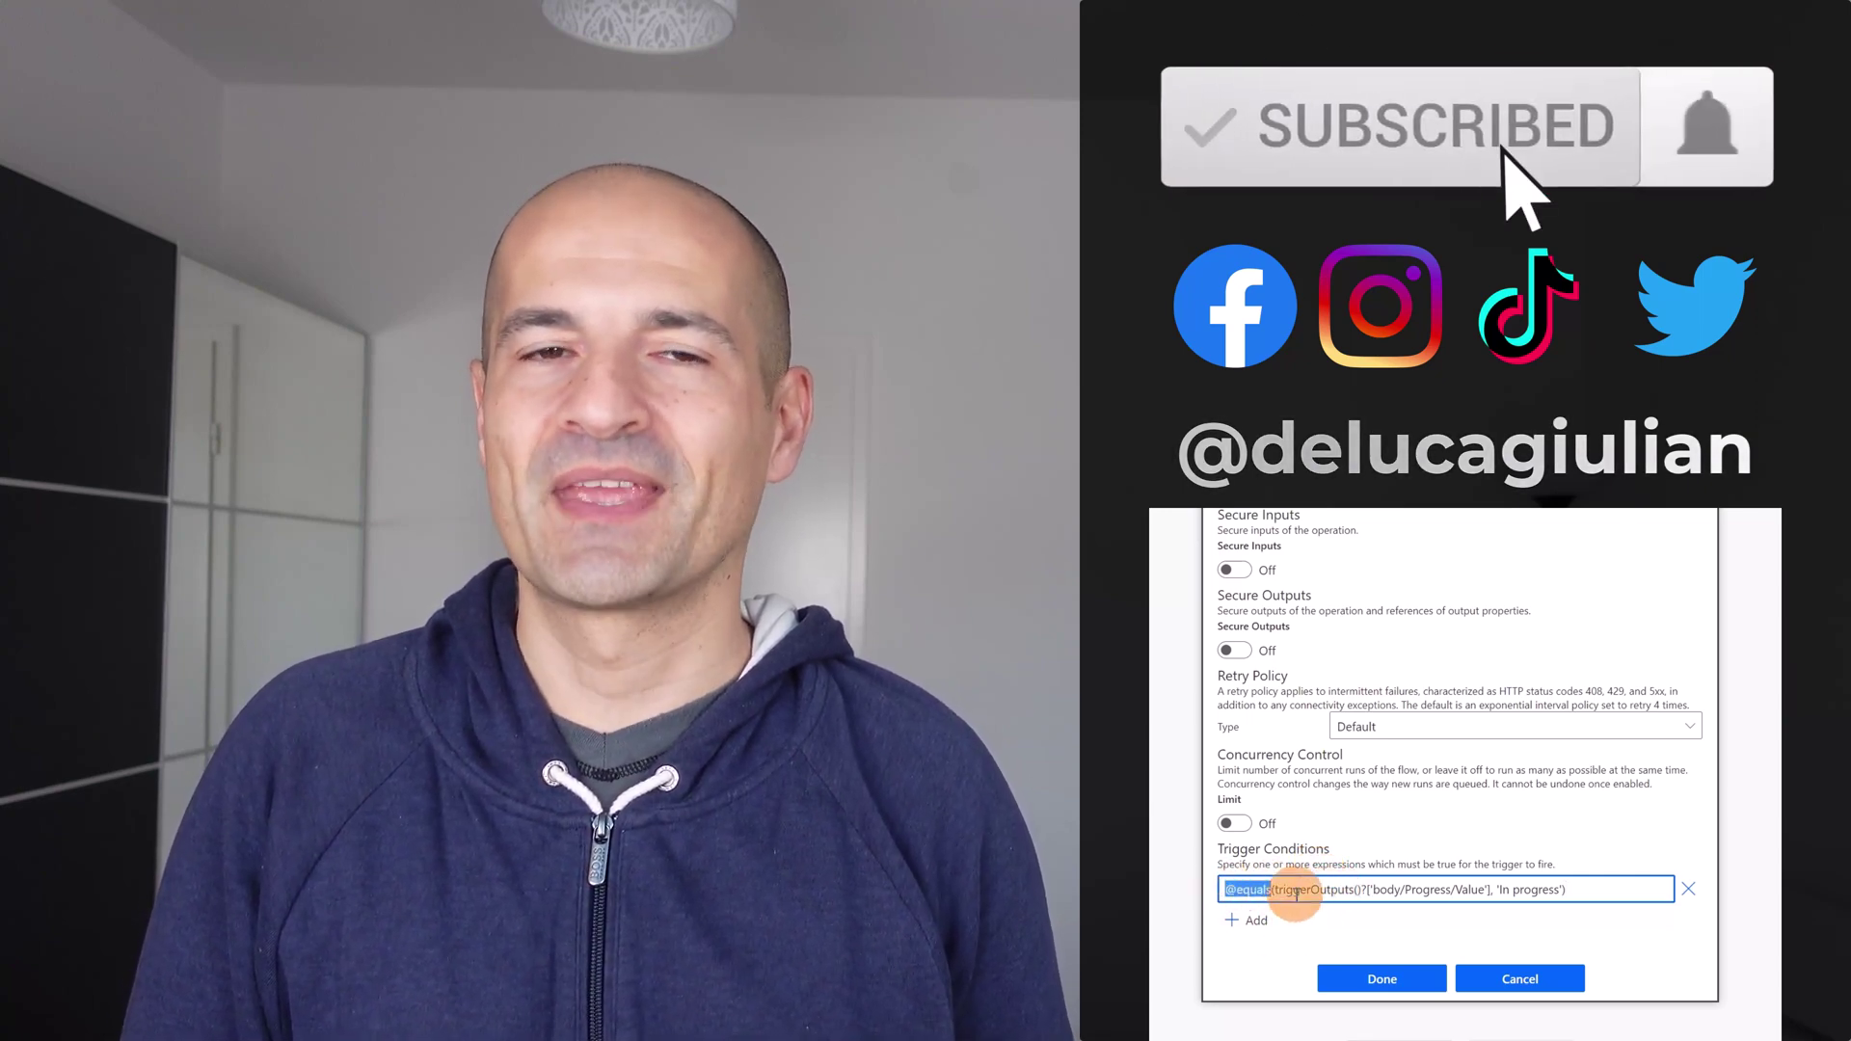
# Add a Lists tab to the Teams General channel, reaching the Welcome to Lists page.
pyautogui.click(1469, 889)
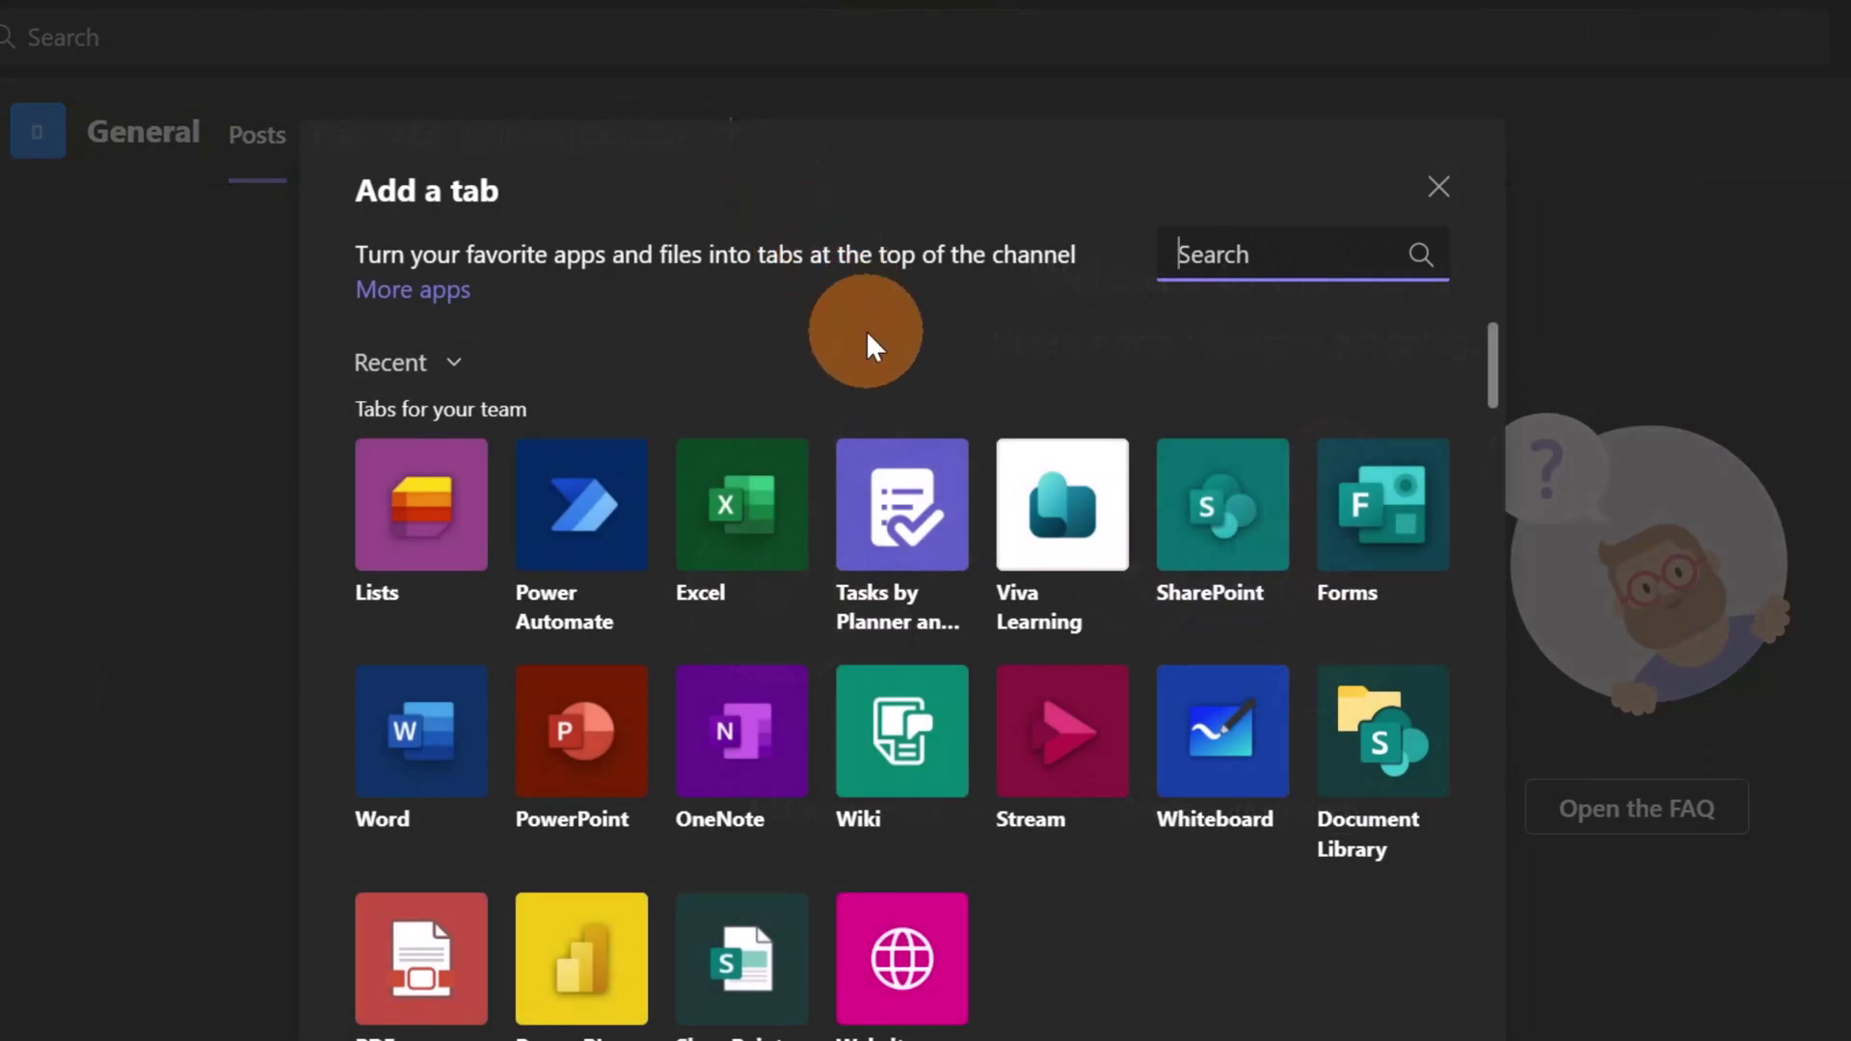
pyautogui.click(430, 494)
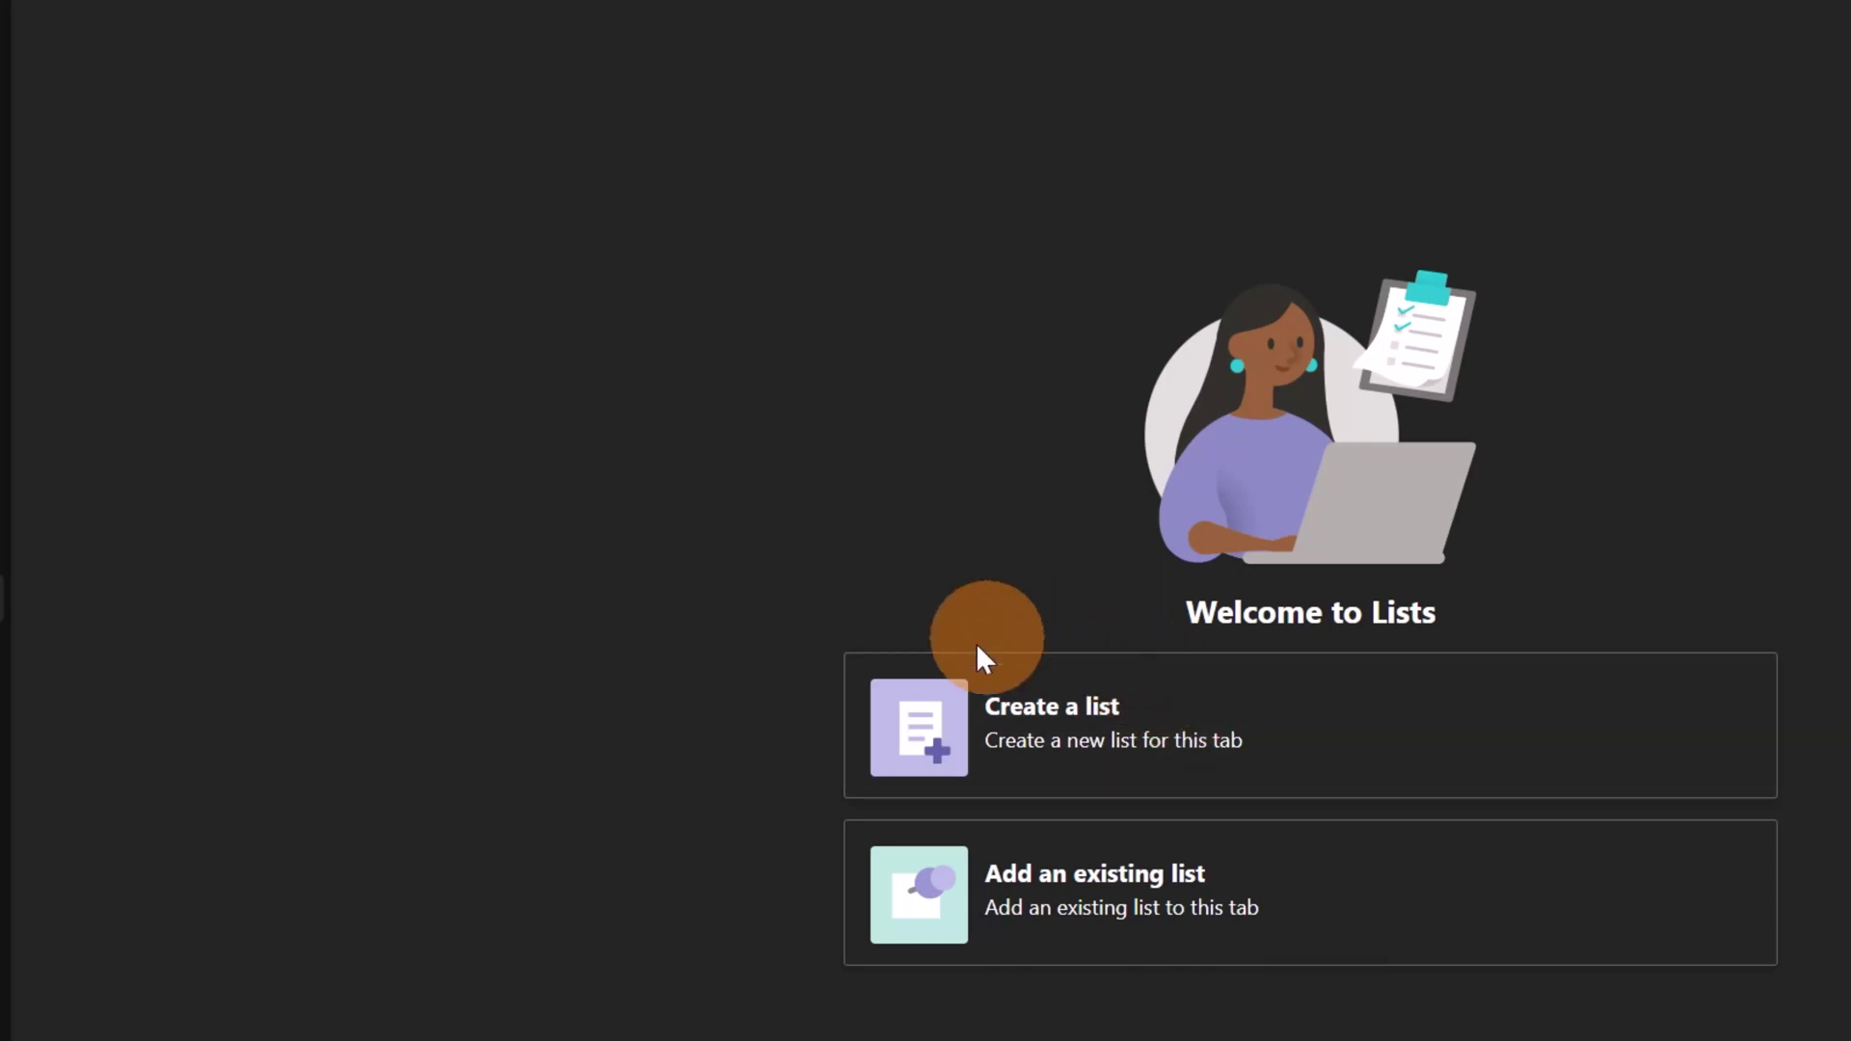
# Create a new orange list from the Work progress tracker template.
pyautogui.click(1073, 744)
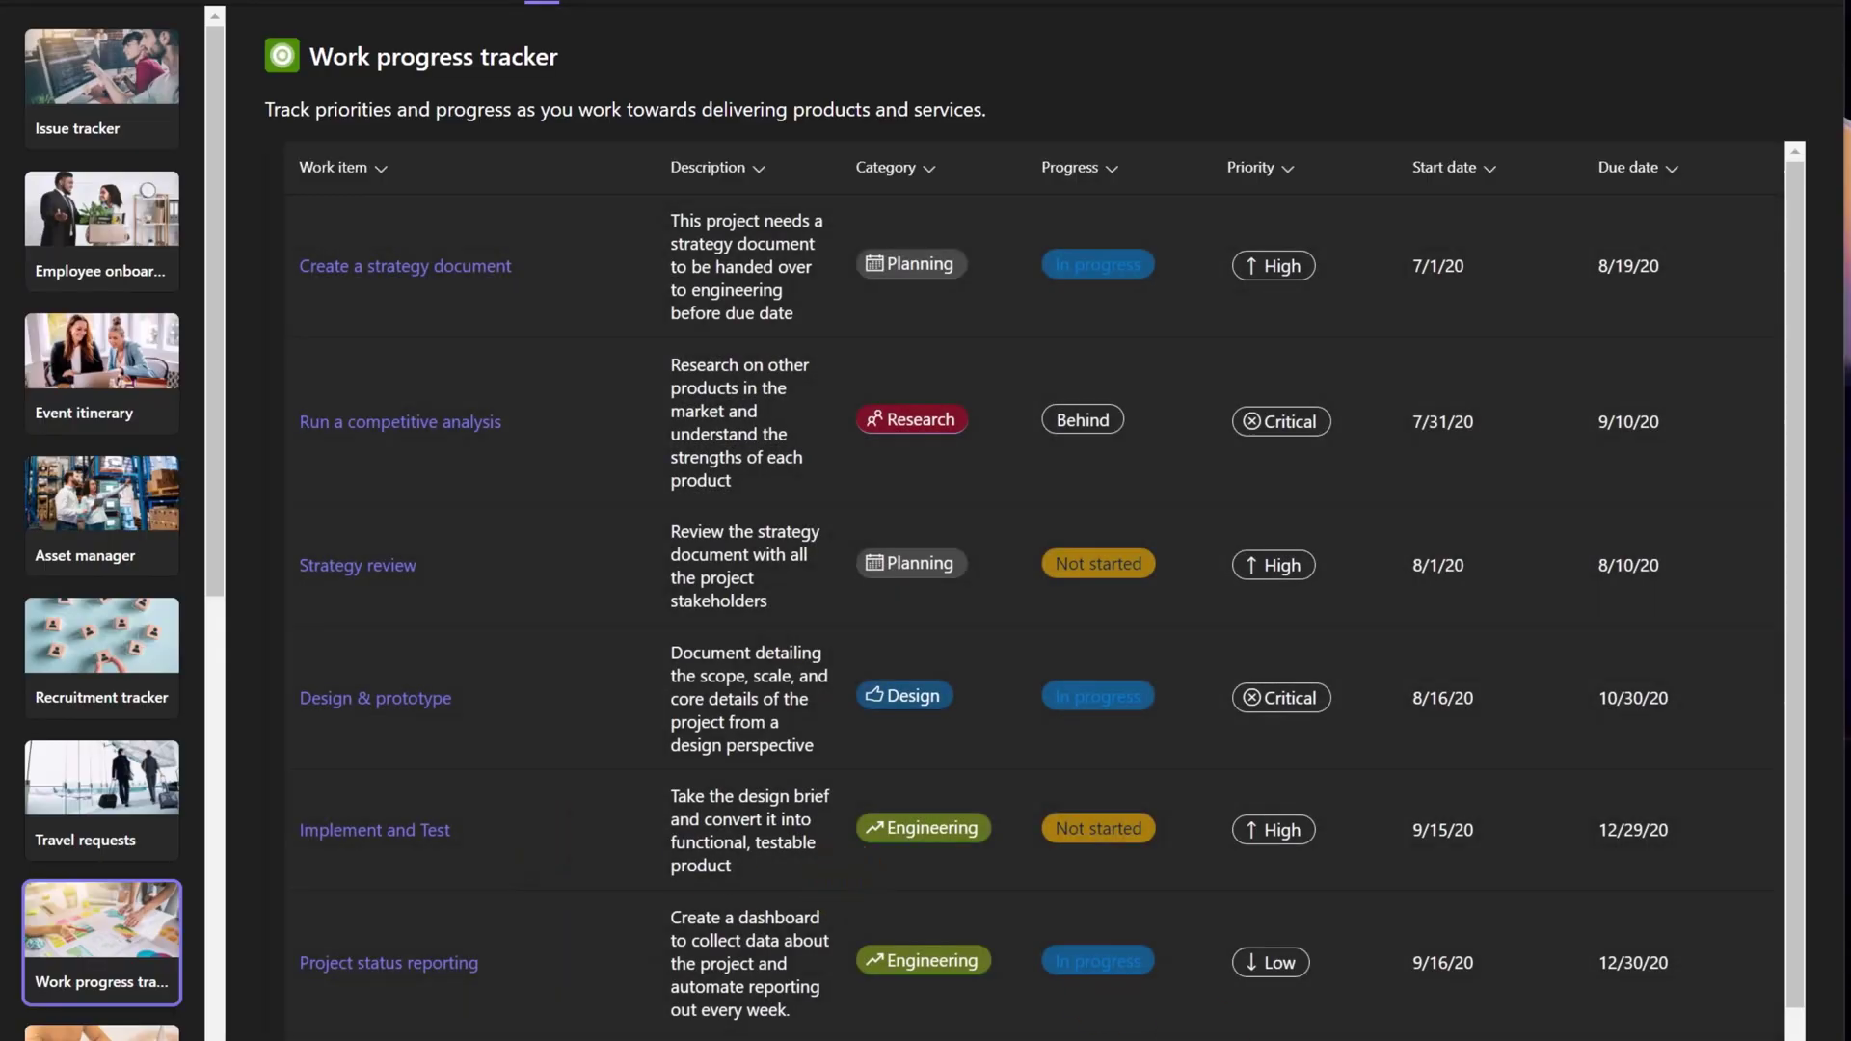
pyautogui.click(1199, 1036)
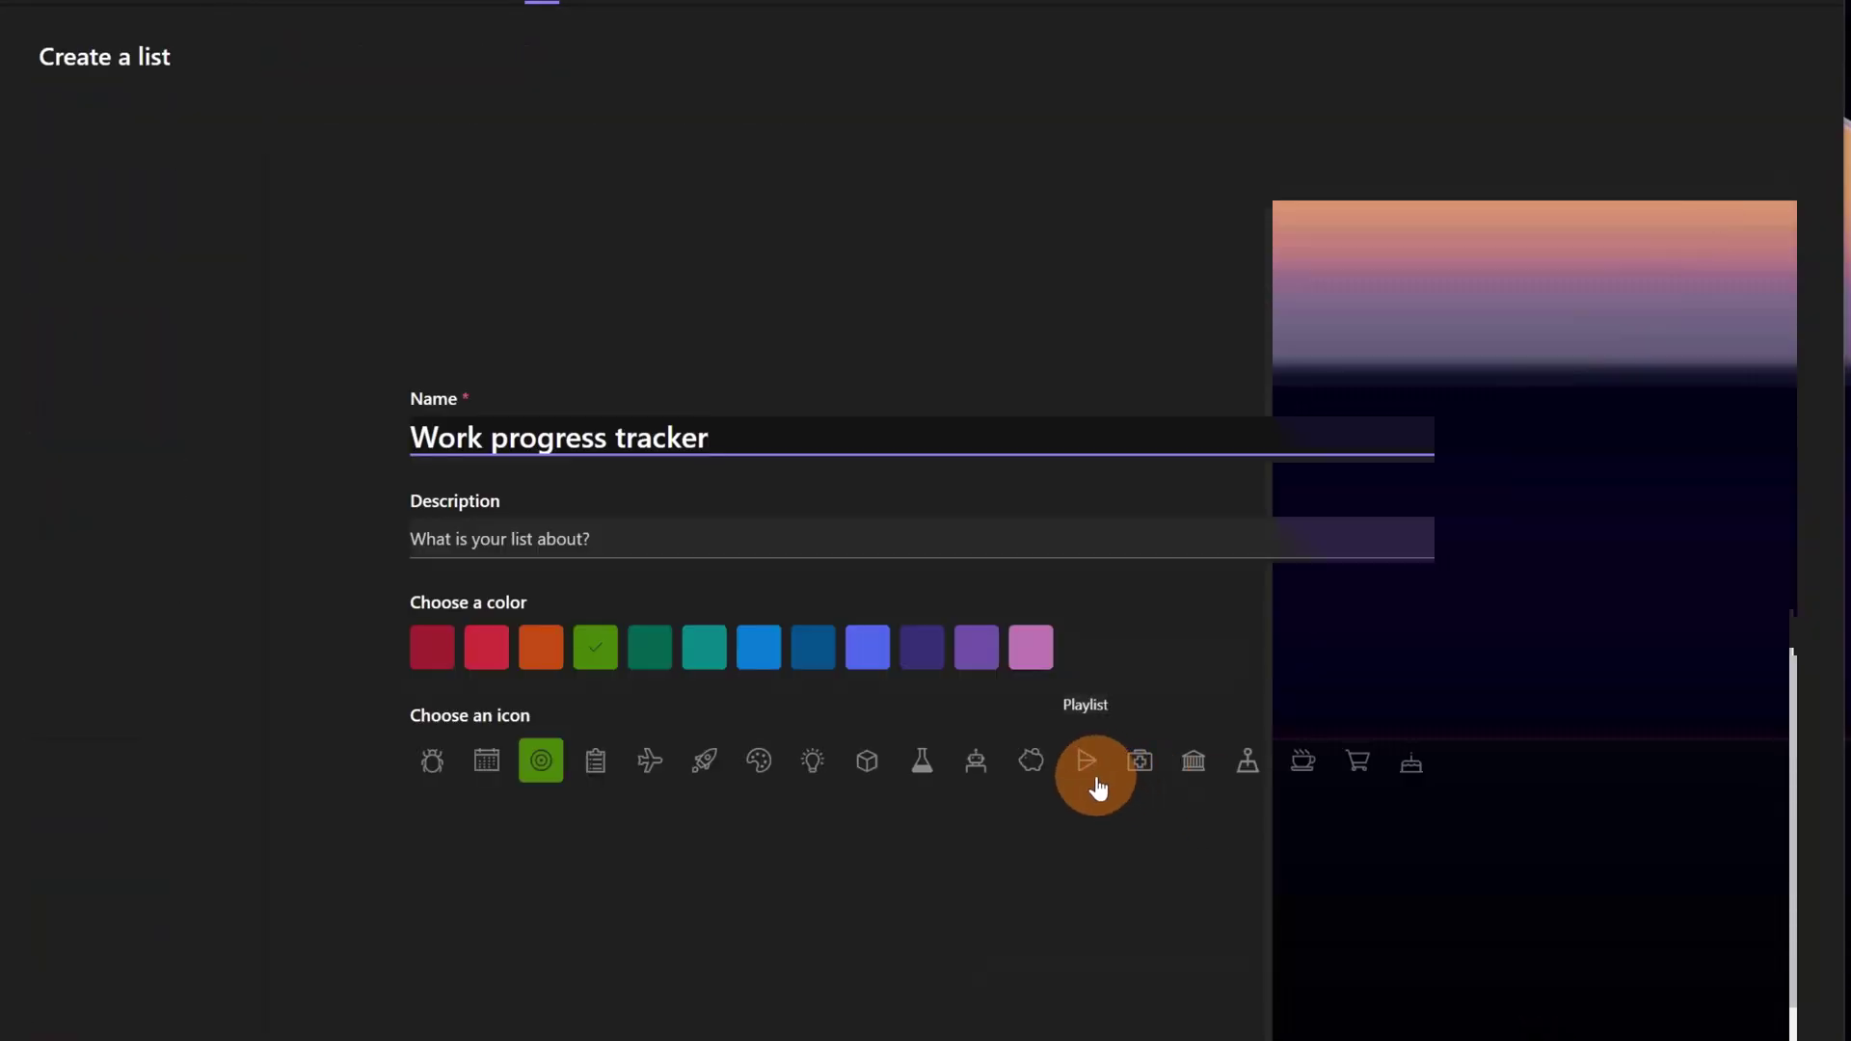
pyautogui.click(548, 658)
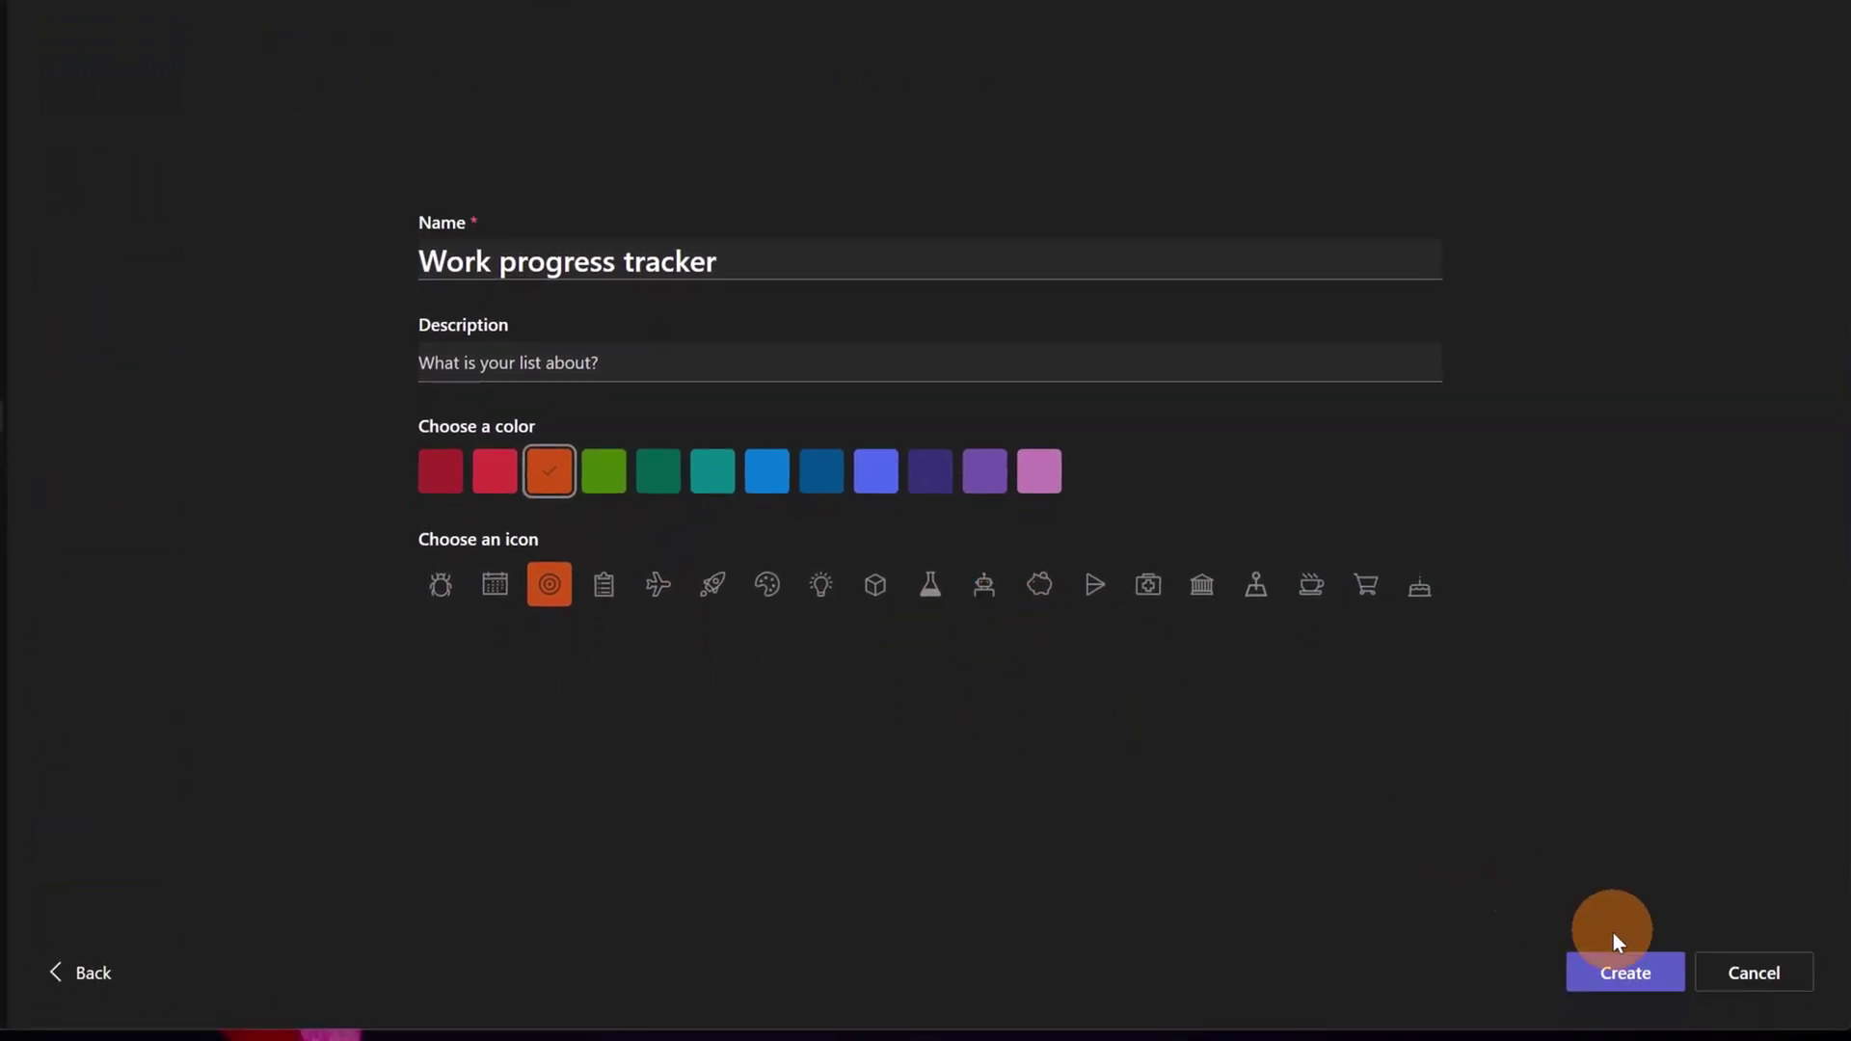
pyautogui.click(1624, 970)
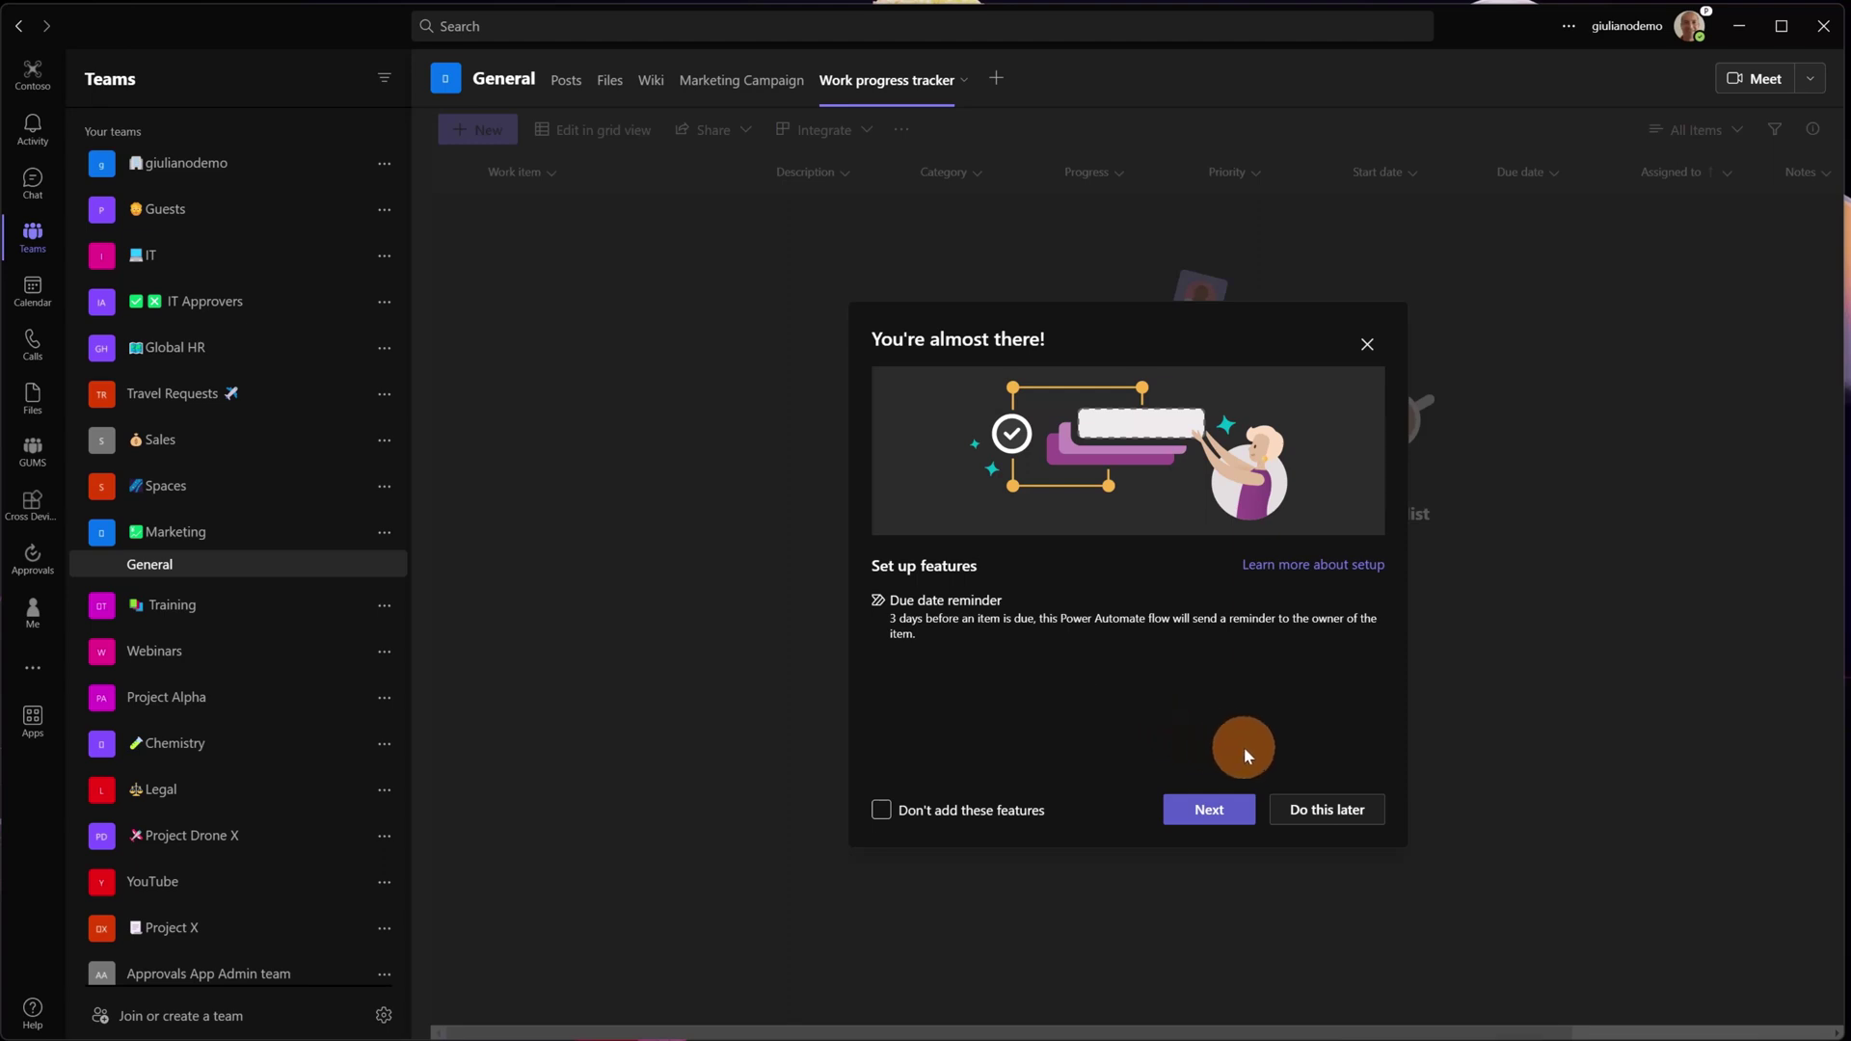
# Accept the due date reminder, then save the Strategz Campaign Document item with Progress Not started.
pyautogui.click(1216, 809)
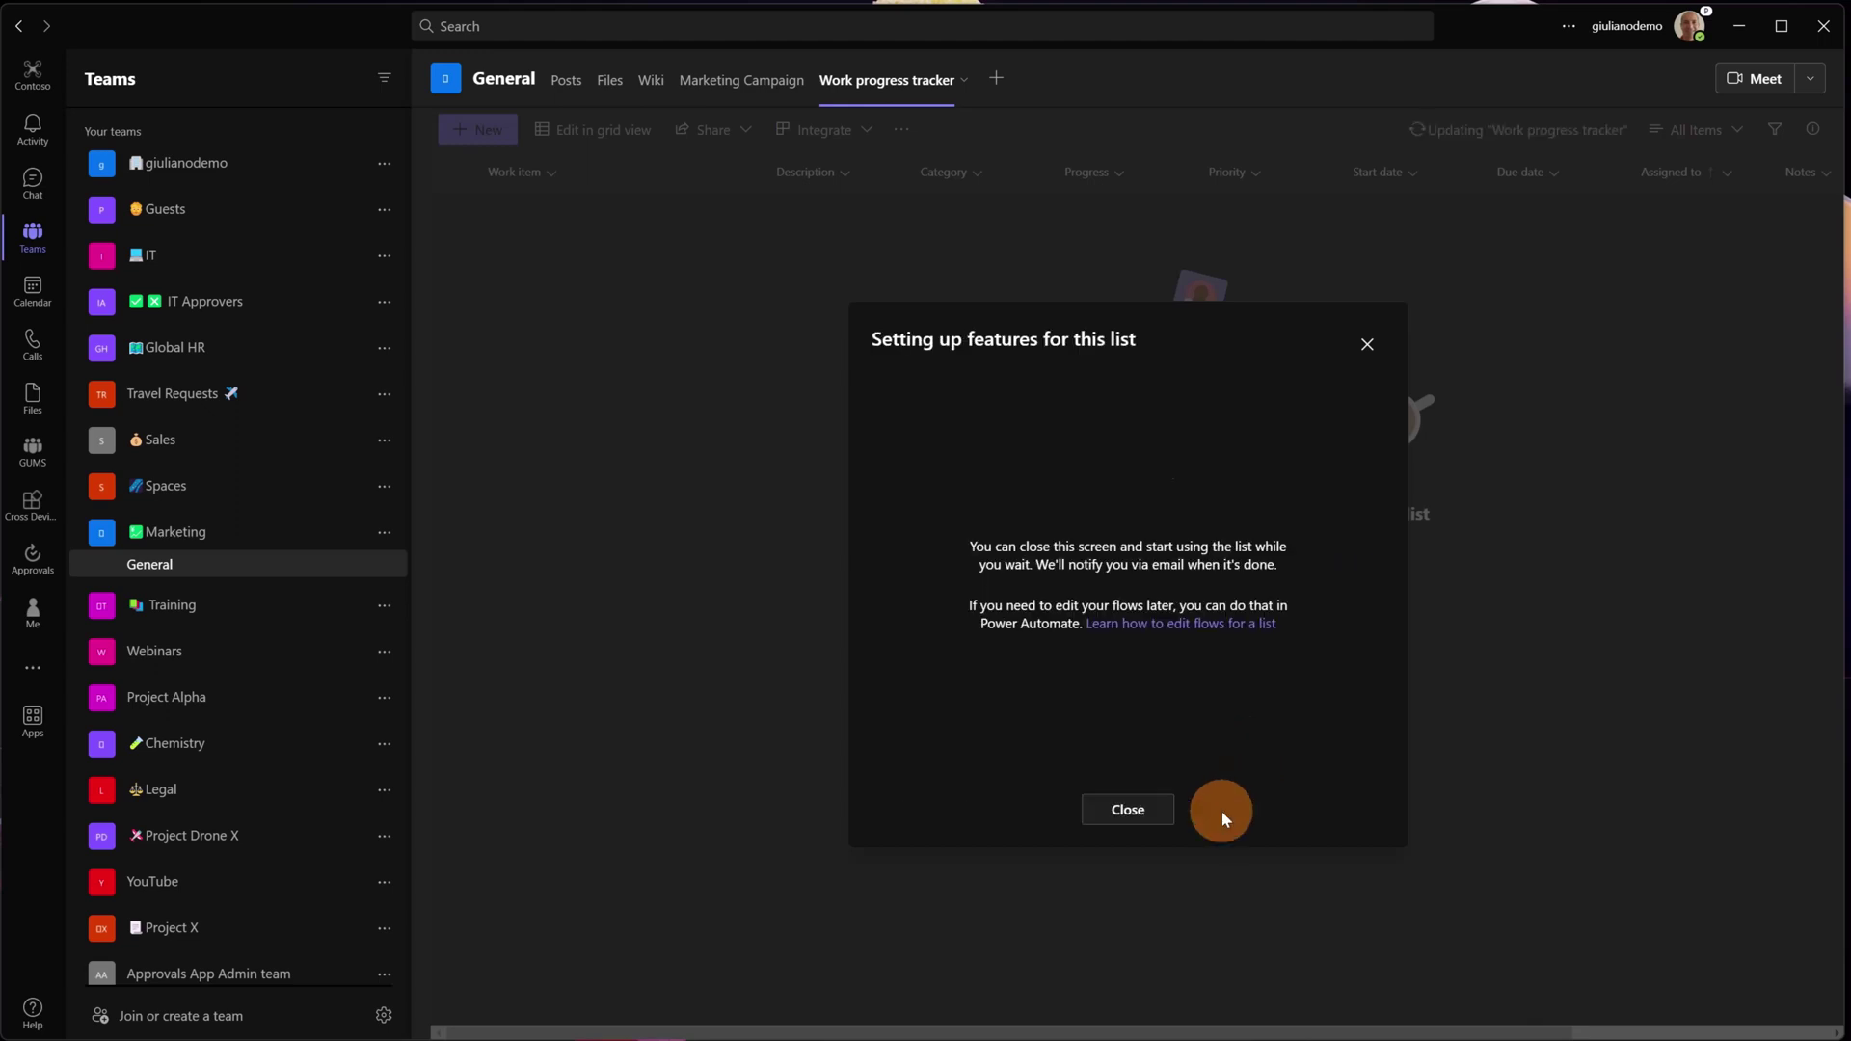
pyautogui.click(1128, 812)
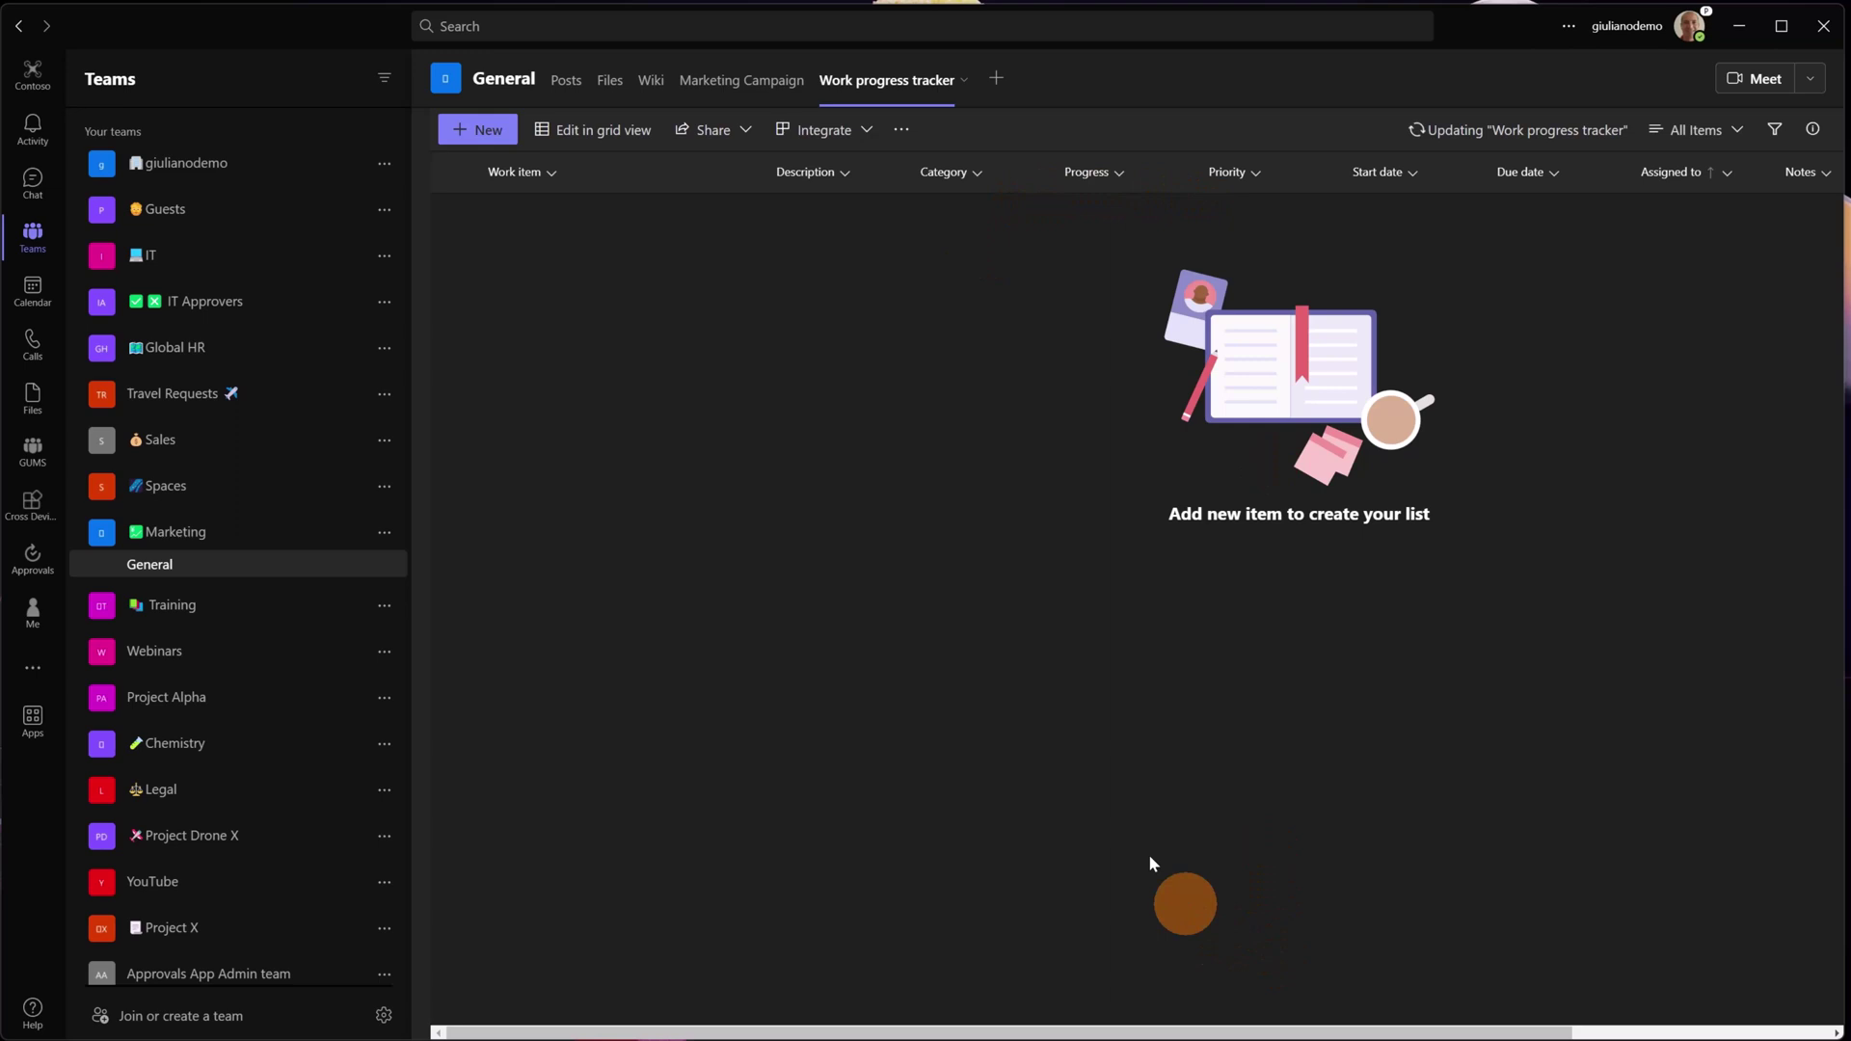
pyautogui.click(497, 145)
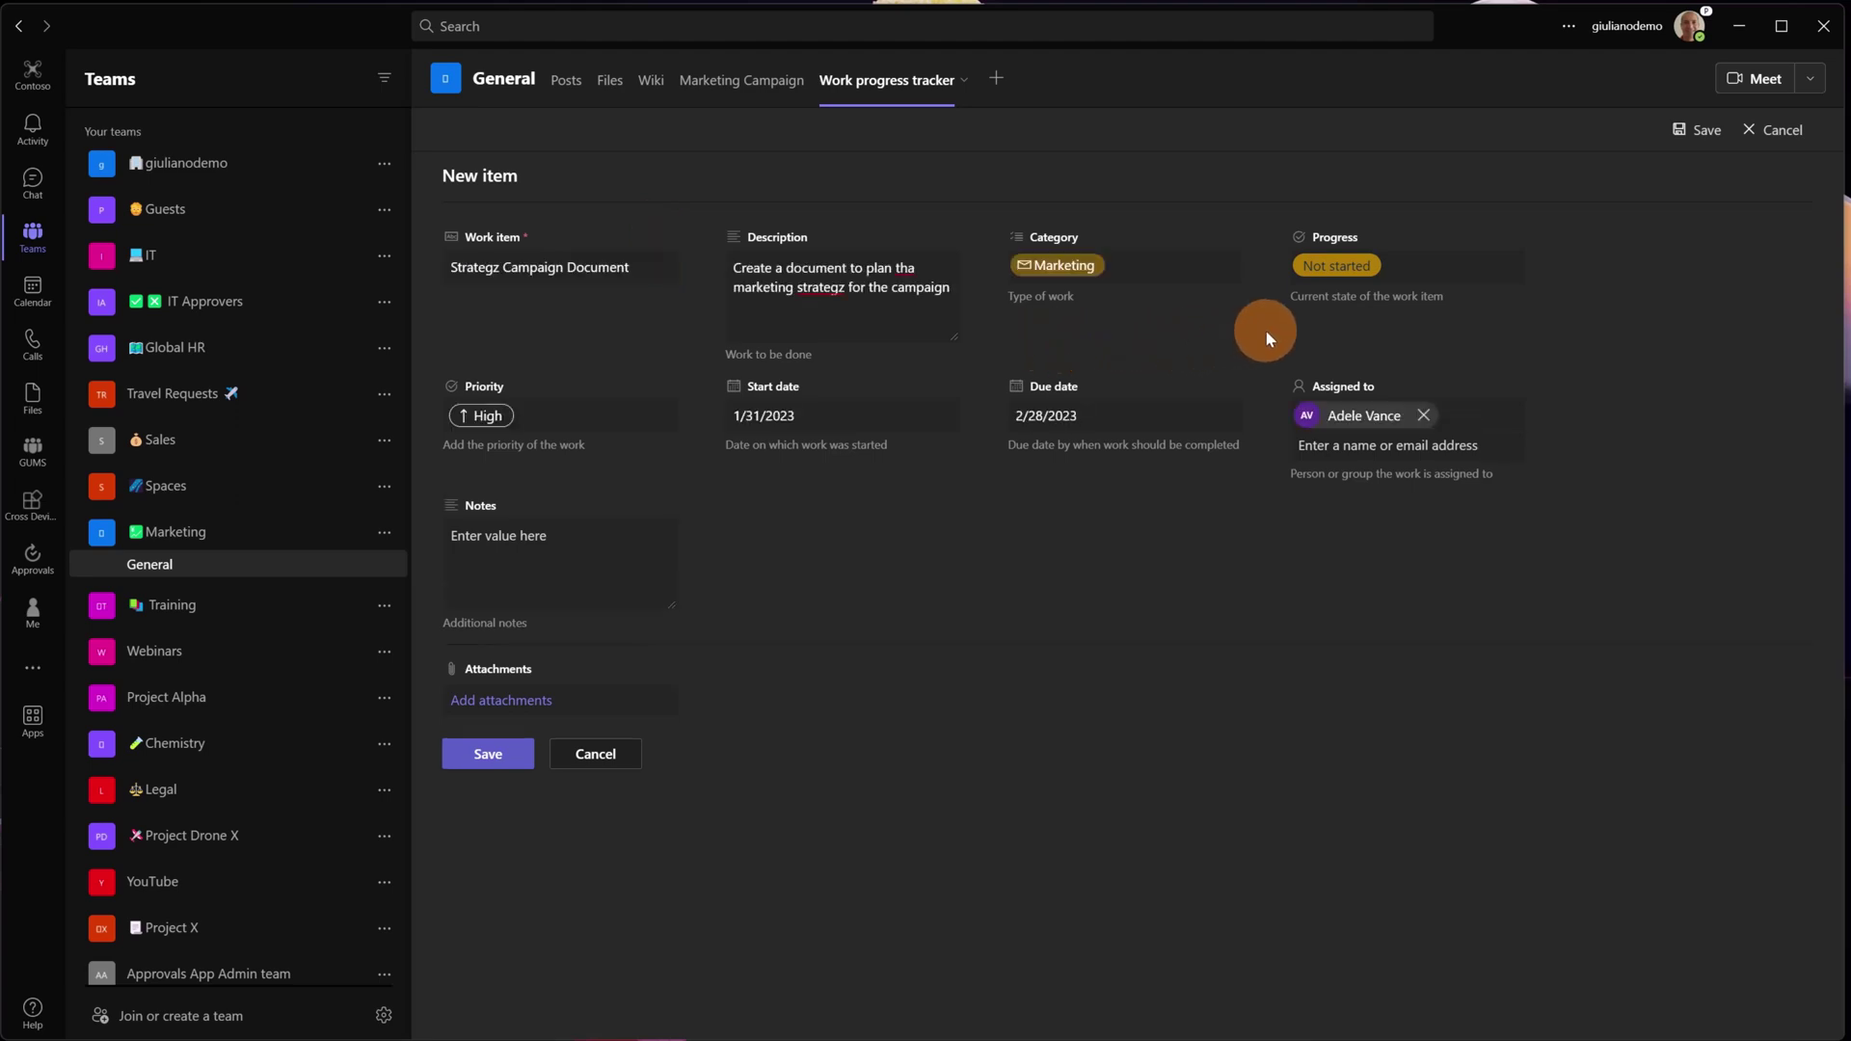
pyautogui.click(1385, 274)
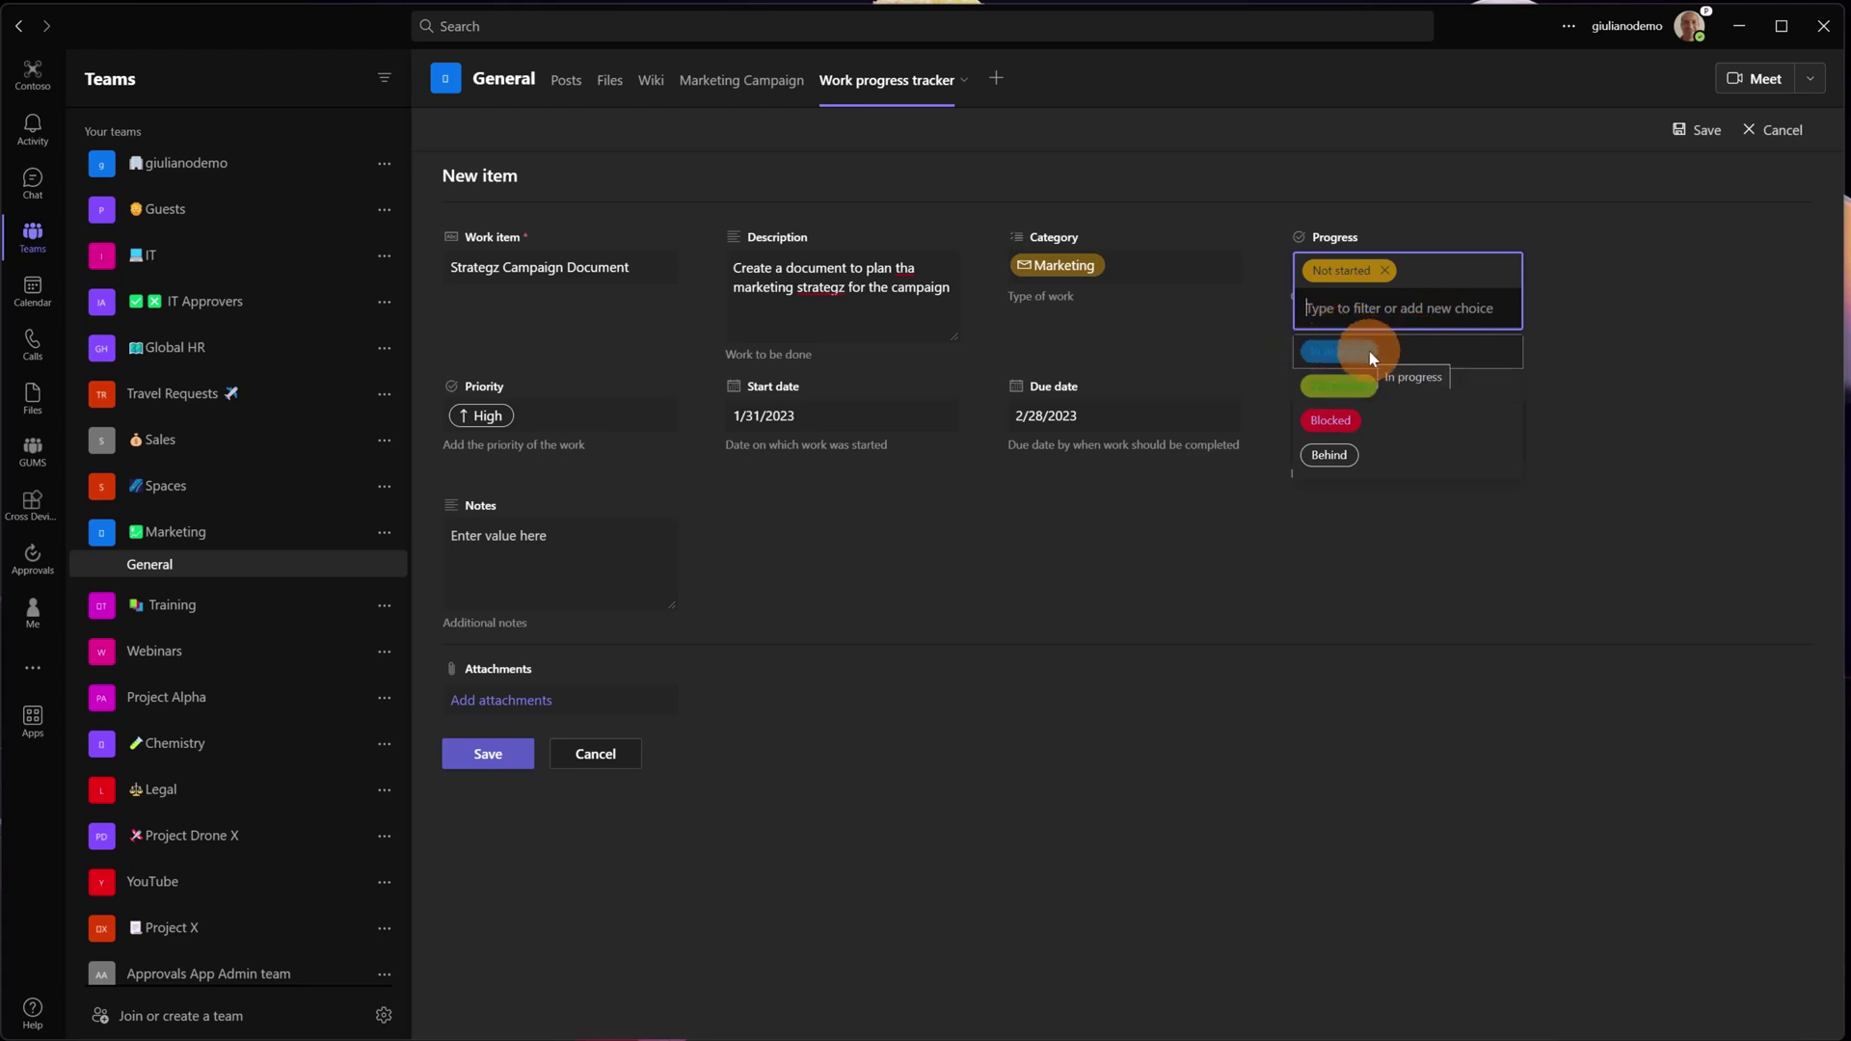
pyautogui.click(1230, 353)
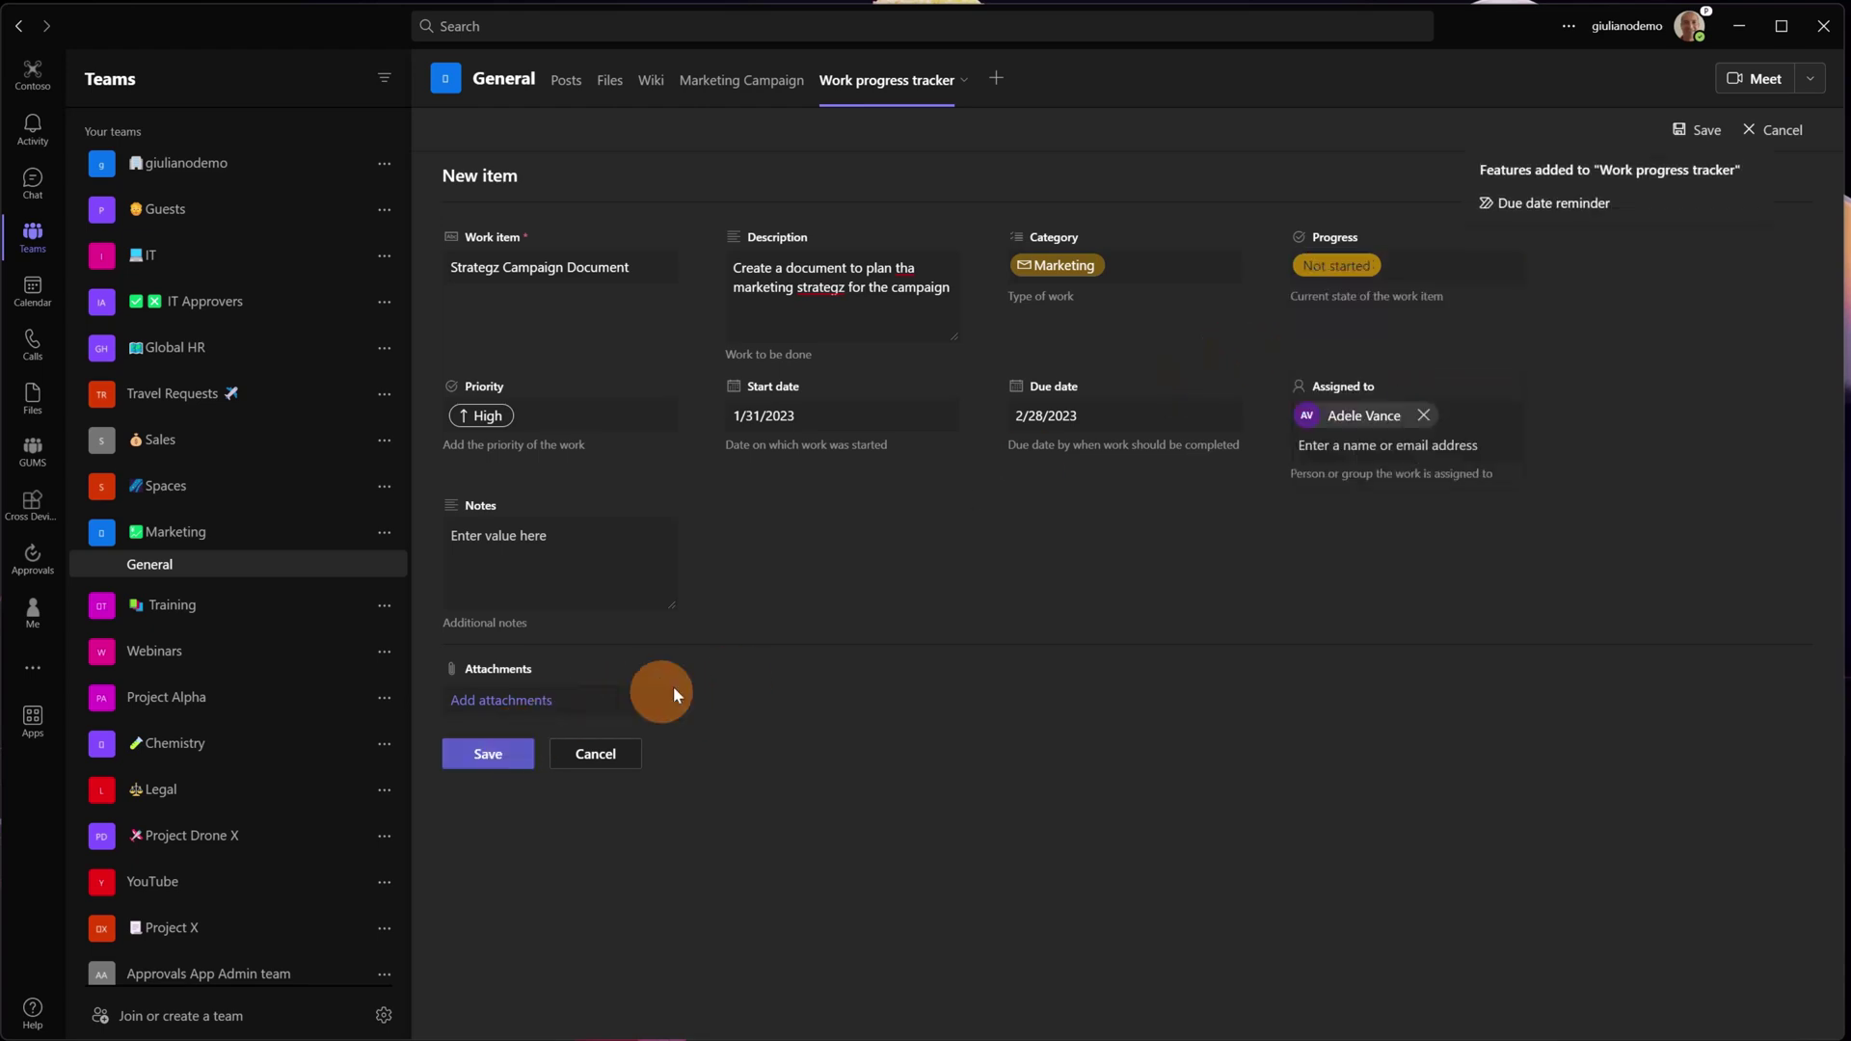
pyautogui.click(496, 758)
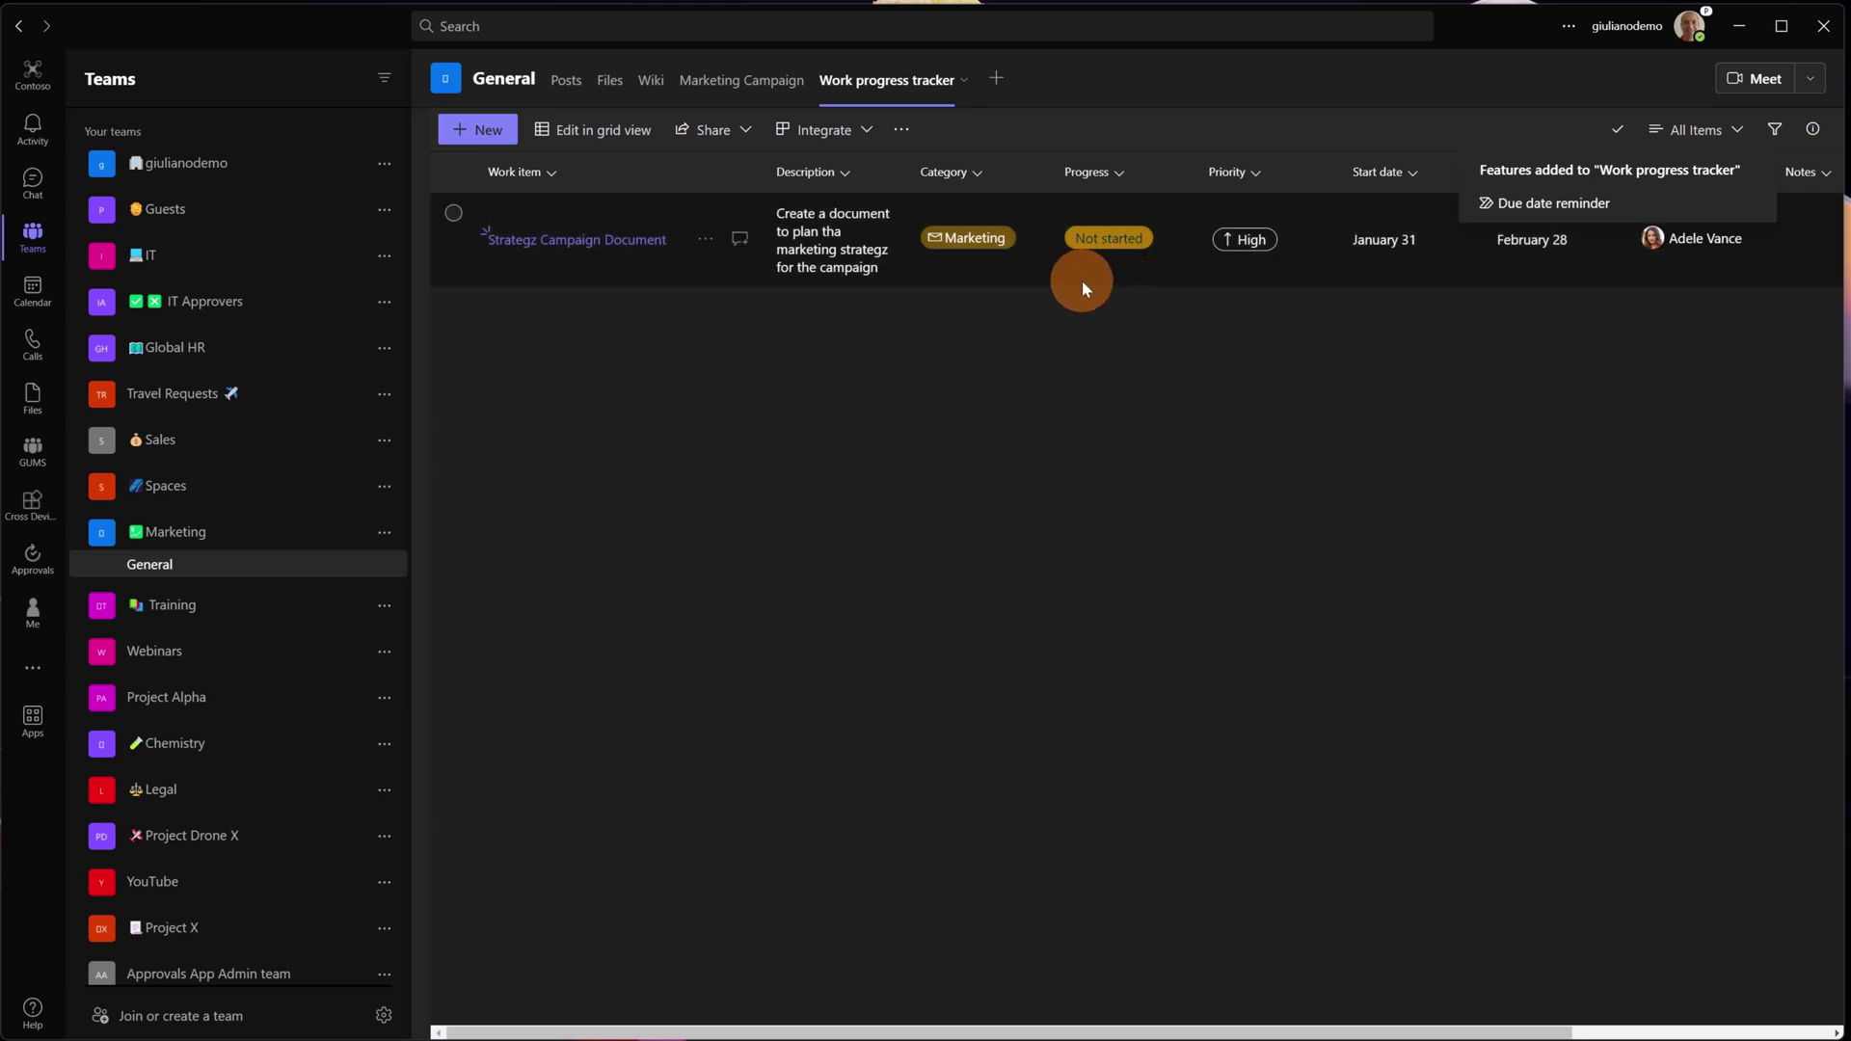
# Look over the tracker's Integrate options and its ... menu, then close them.
pyautogui.click(868, 133)
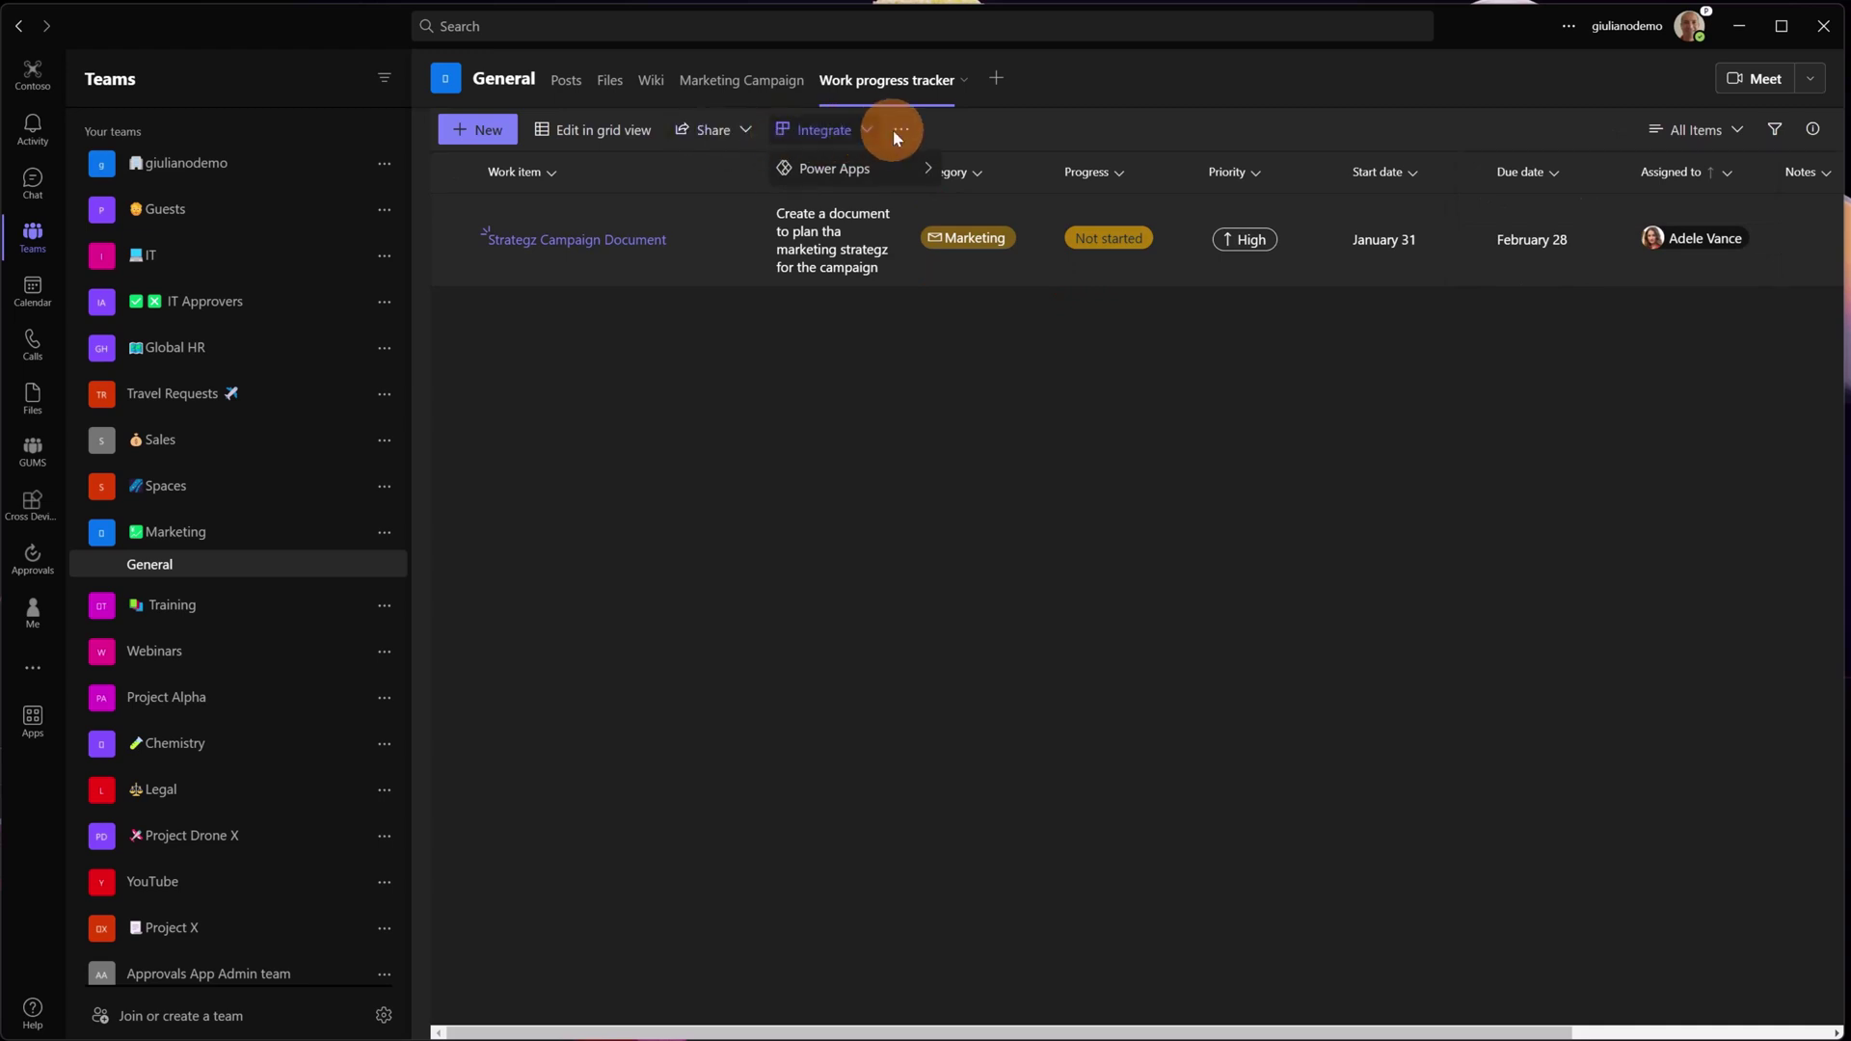
pyautogui.click(899, 129)
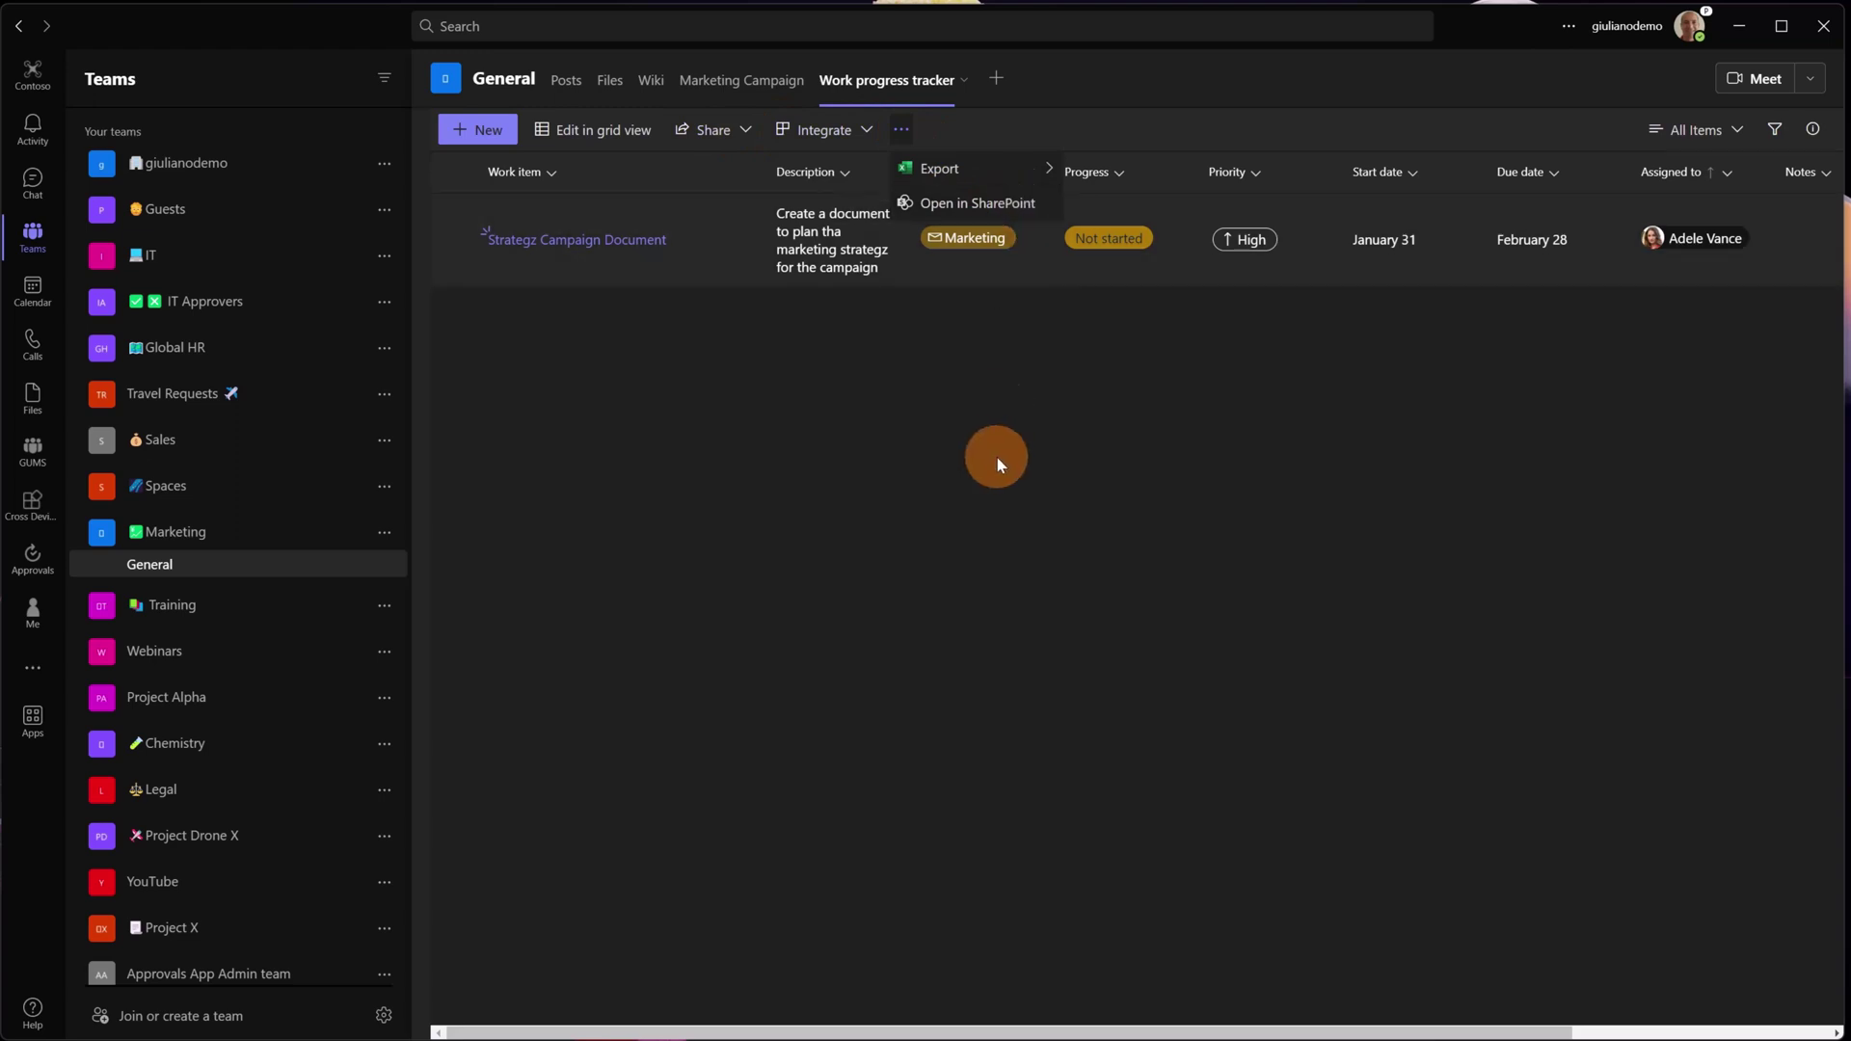
pyautogui.click(997, 455)
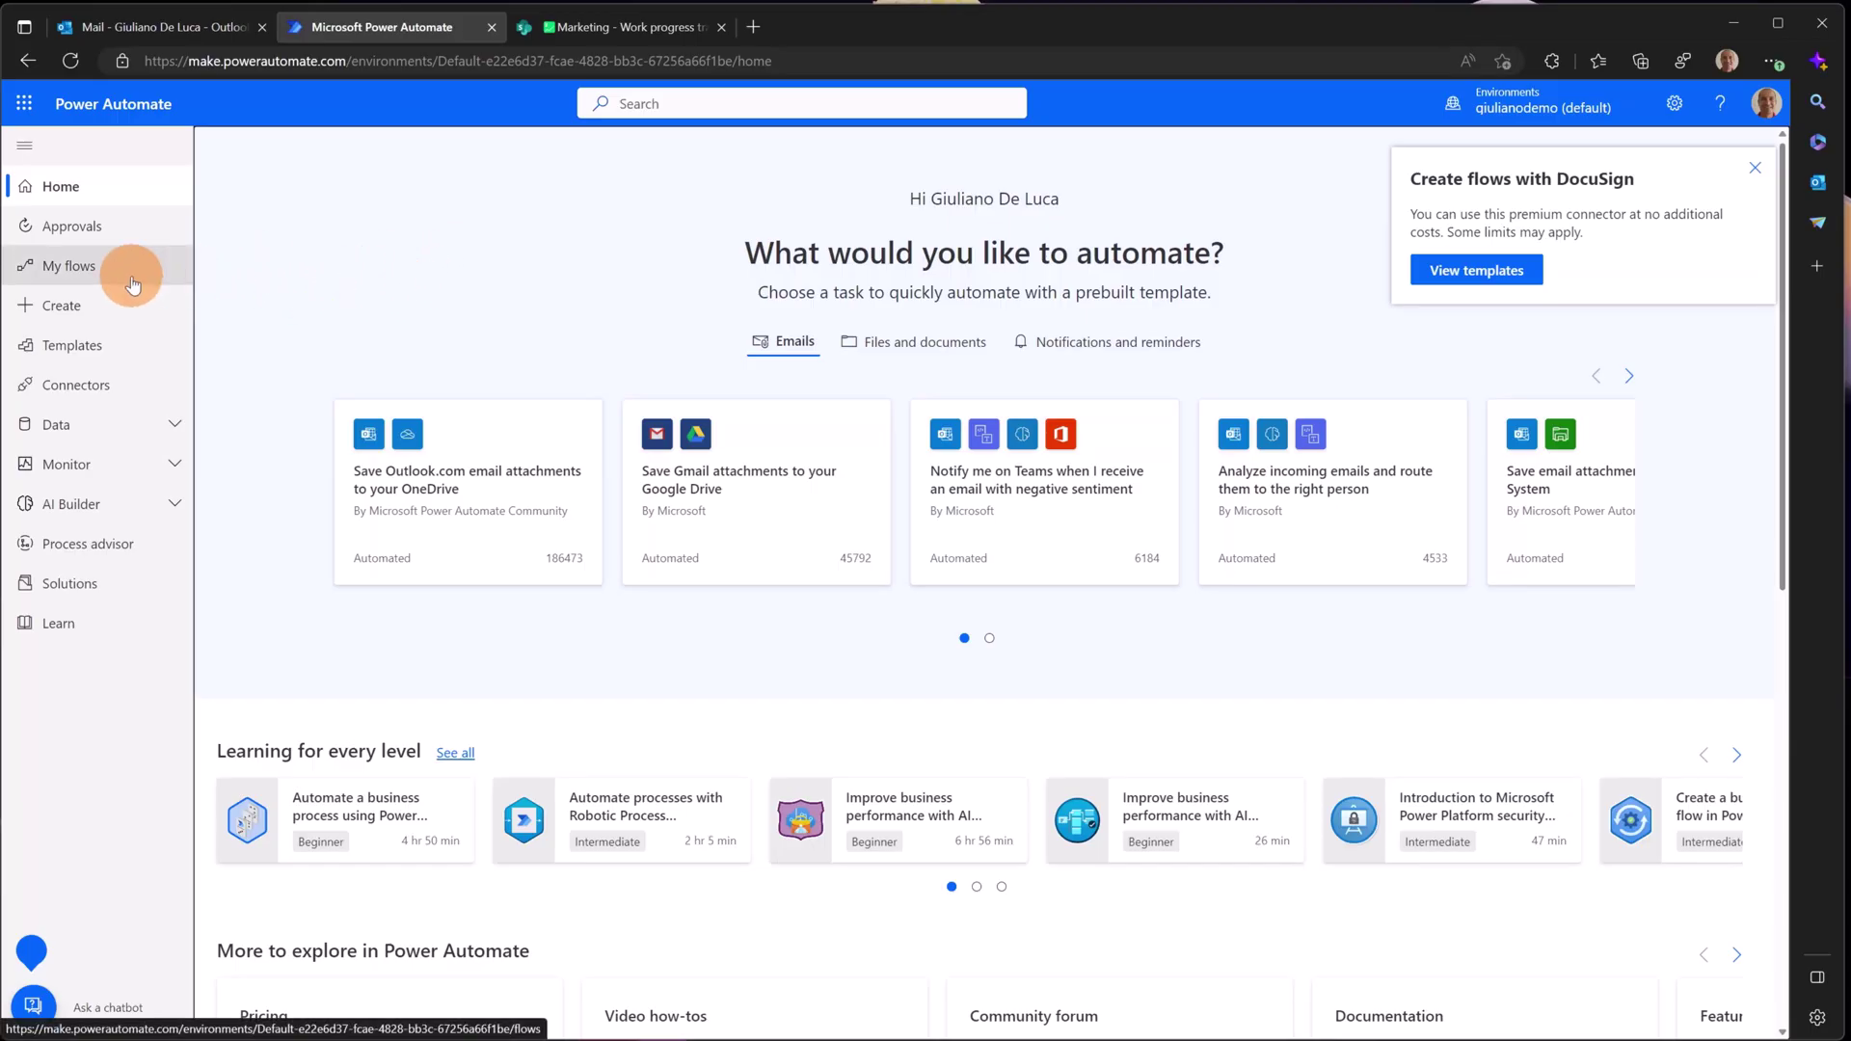
# Create automated cloud flow 'Marketing Campaign Tasks Progress' with the SharePoint 'When an item is created or modified' trigger.
pyautogui.click(80, 308)
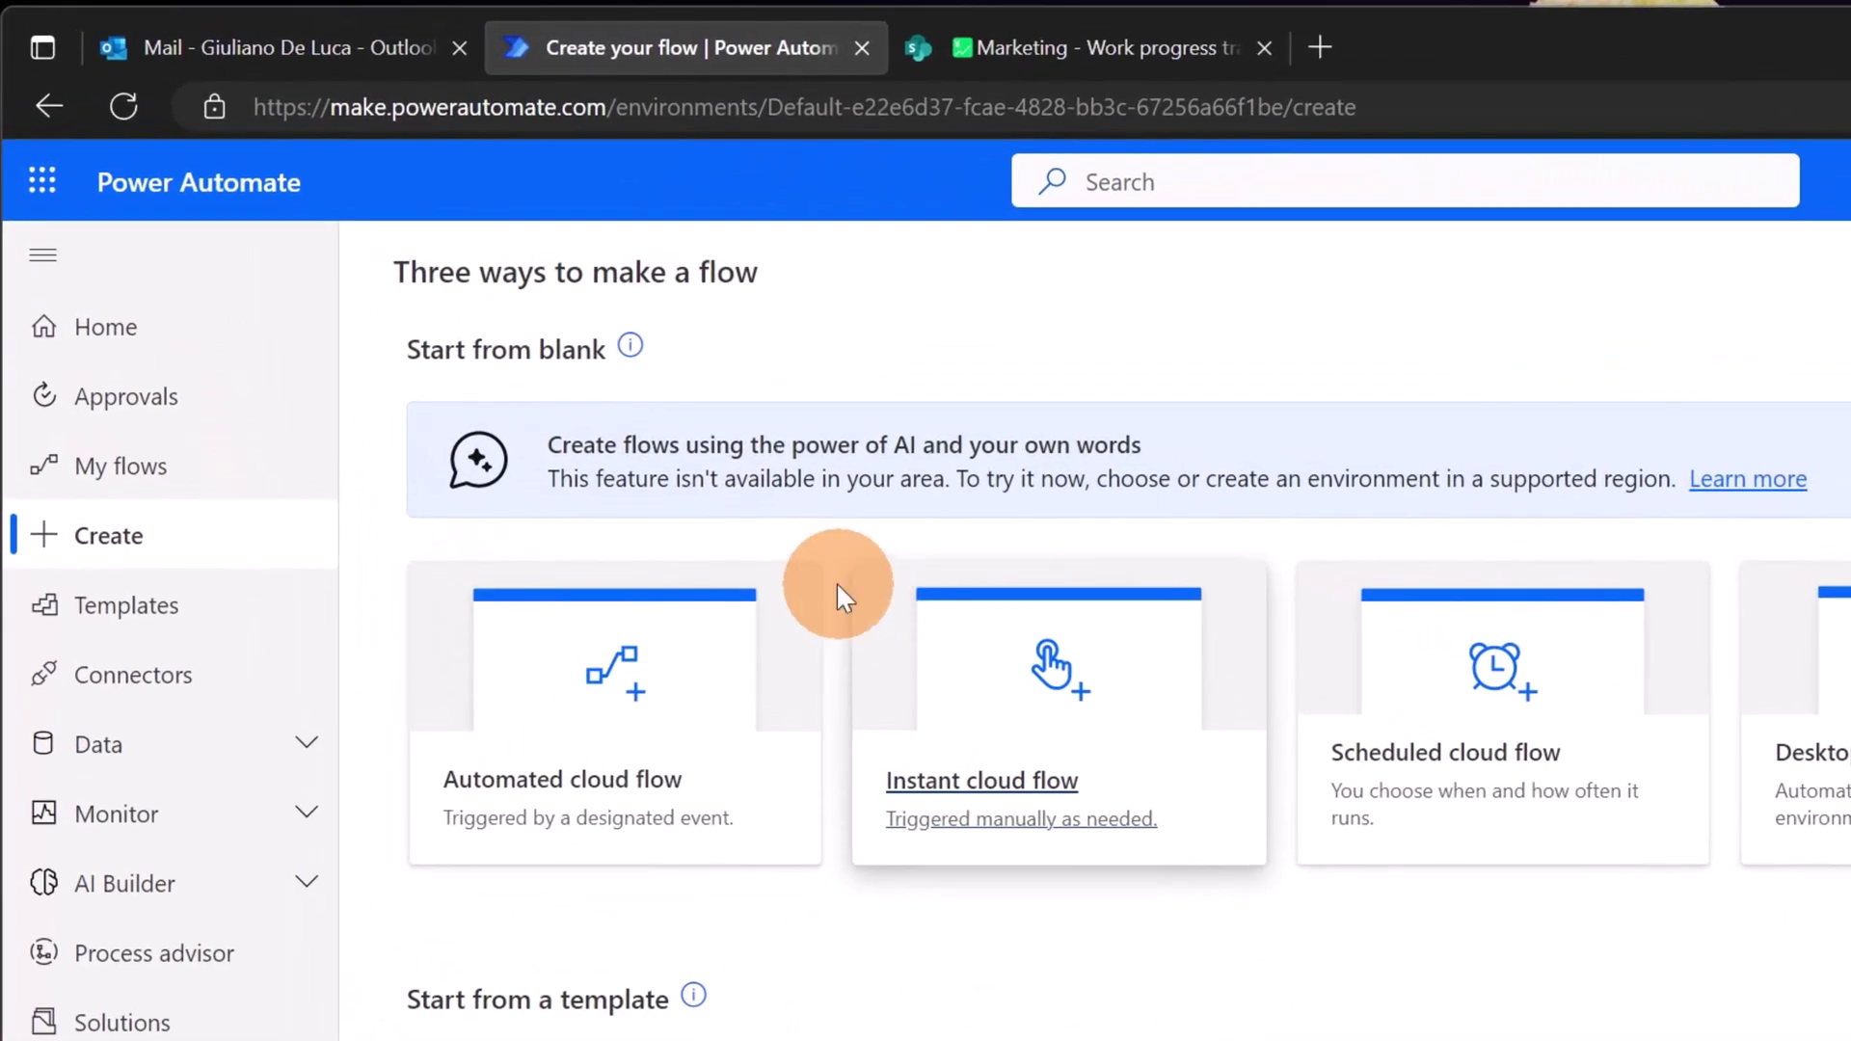
pyautogui.click(564, 658)
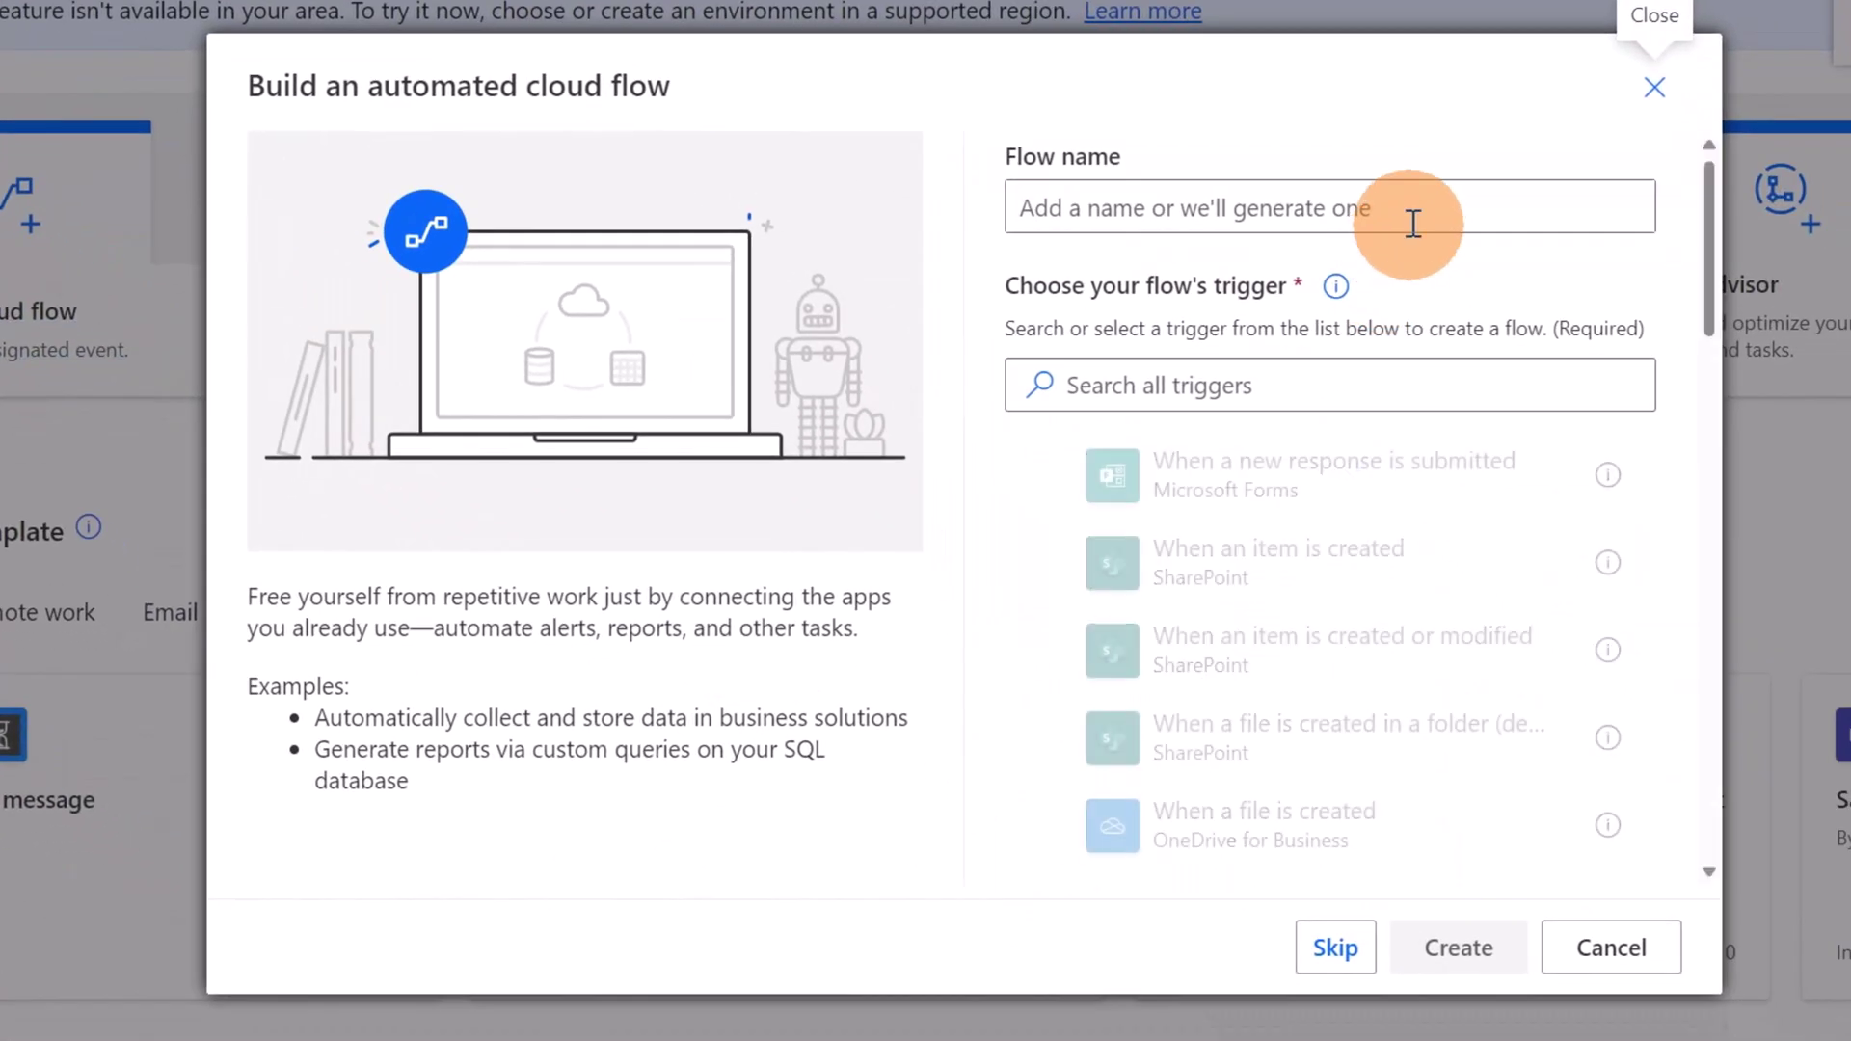
pyautogui.click(1412, 223)
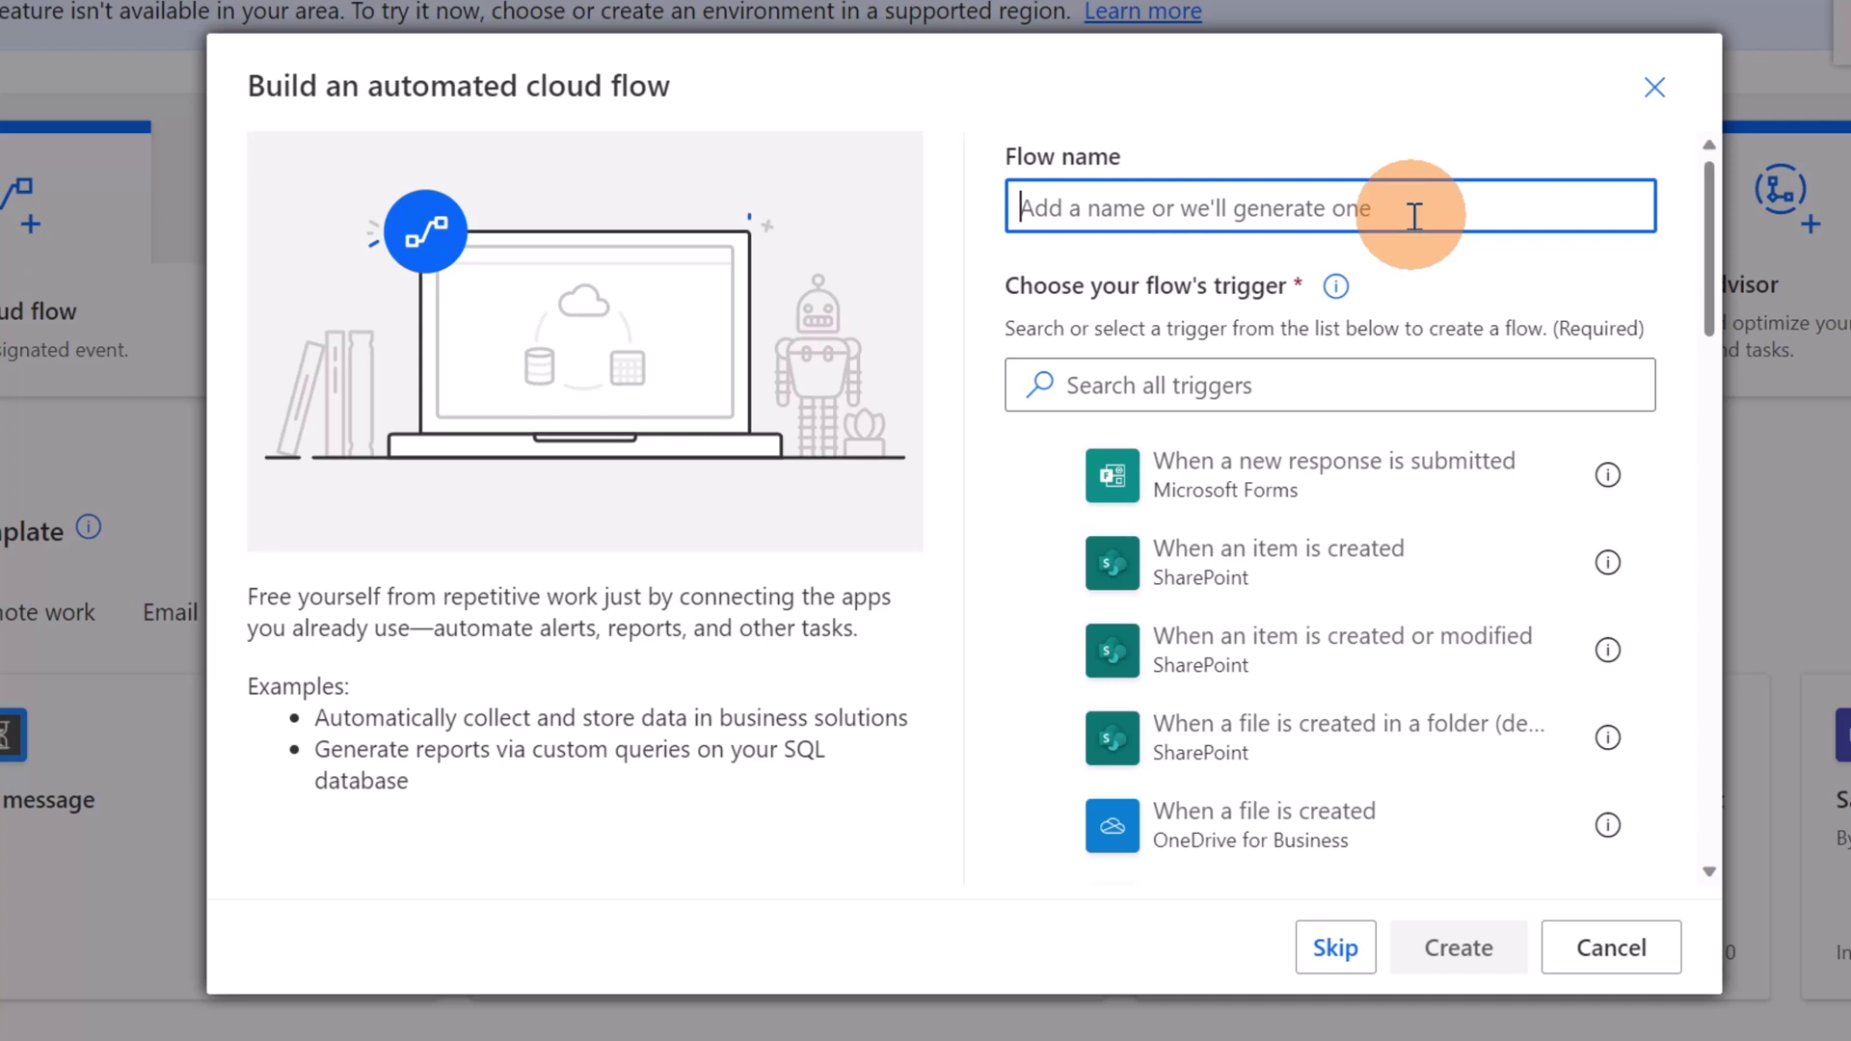
pyautogui.write('Marketing Campaign Tasks Progress')
pyautogui.click(1487, 274)
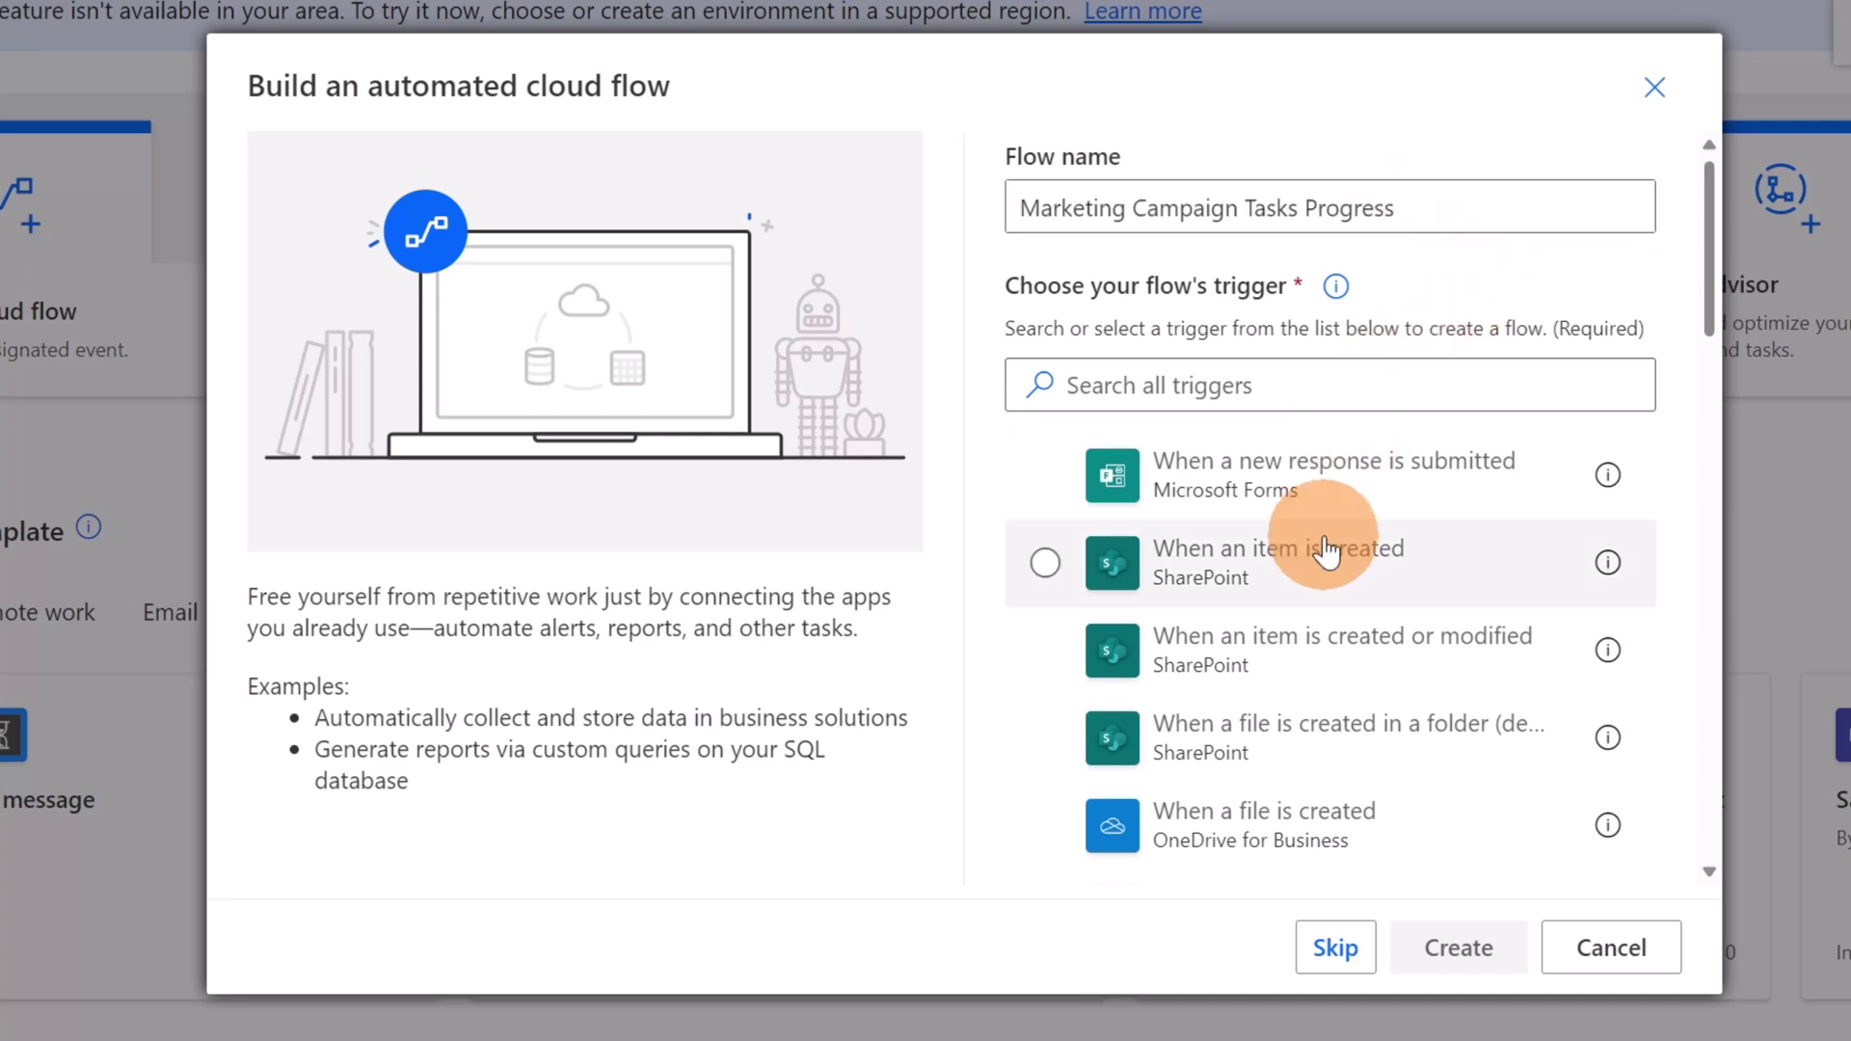
pyautogui.click(1292, 657)
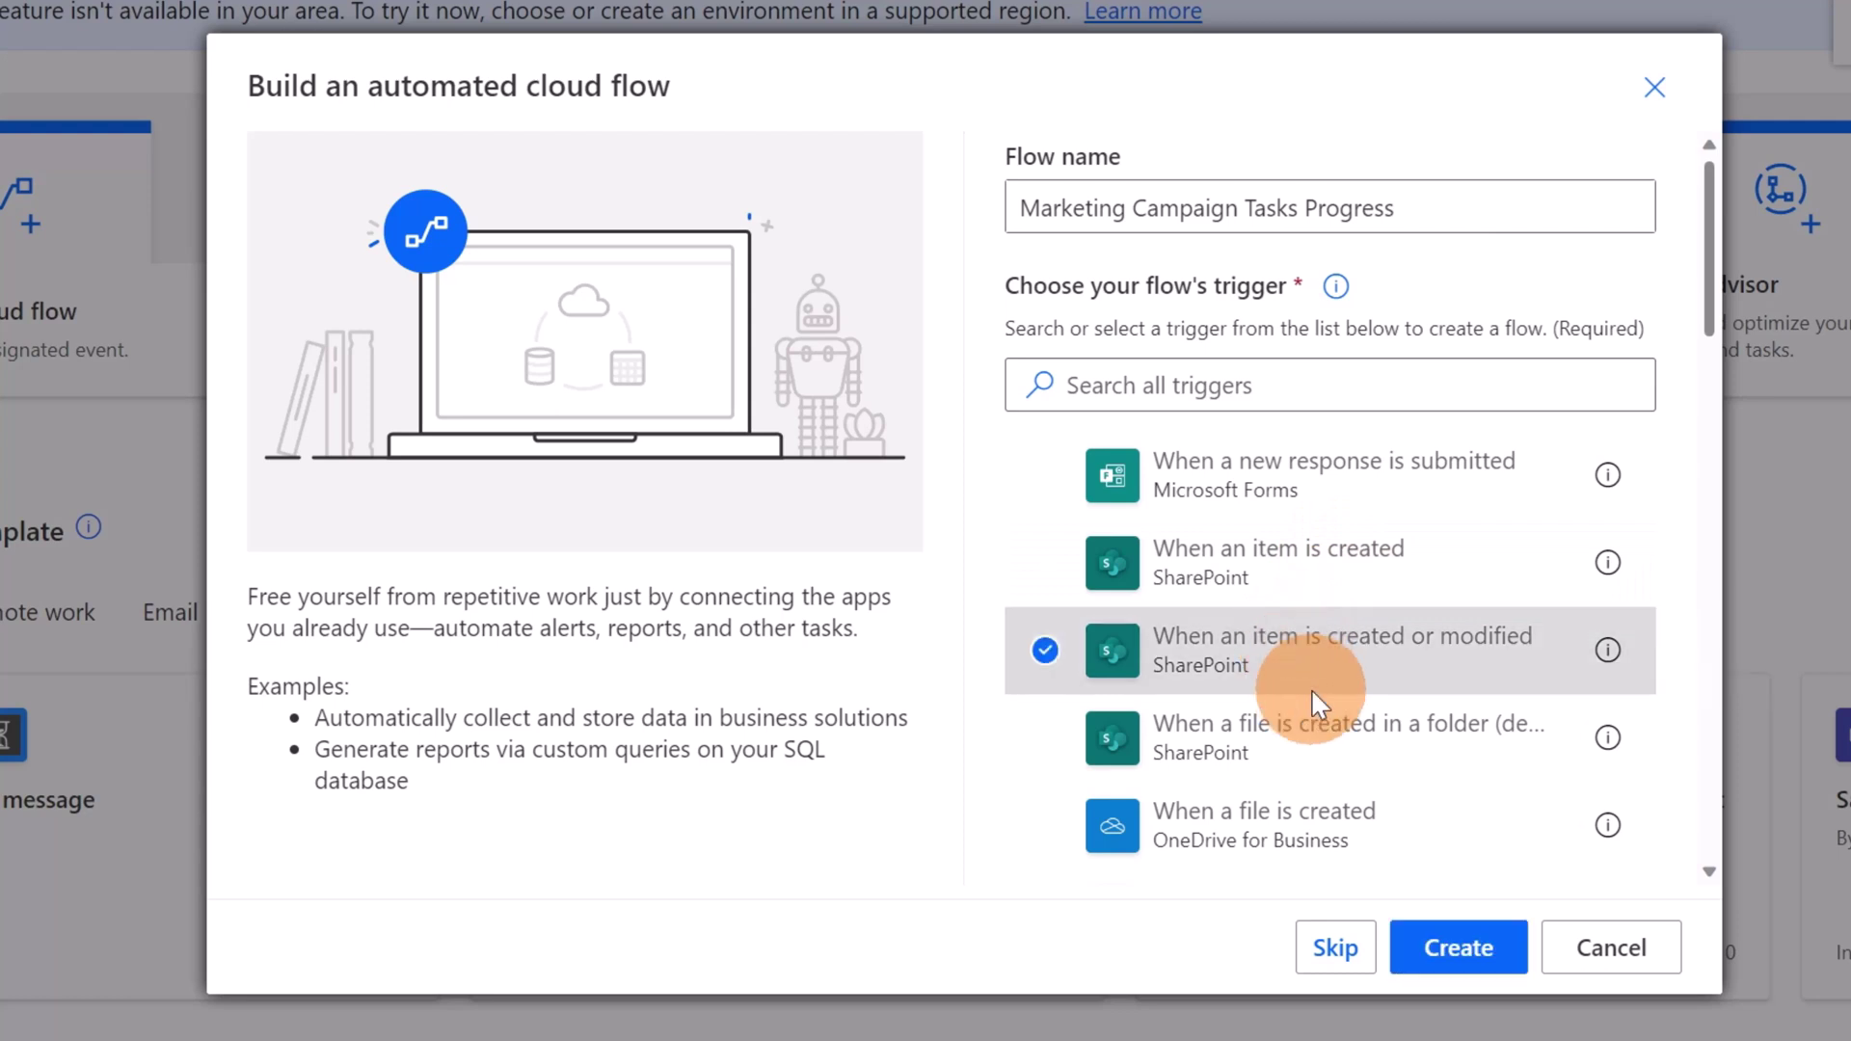
pyautogui.click(1458, 950)
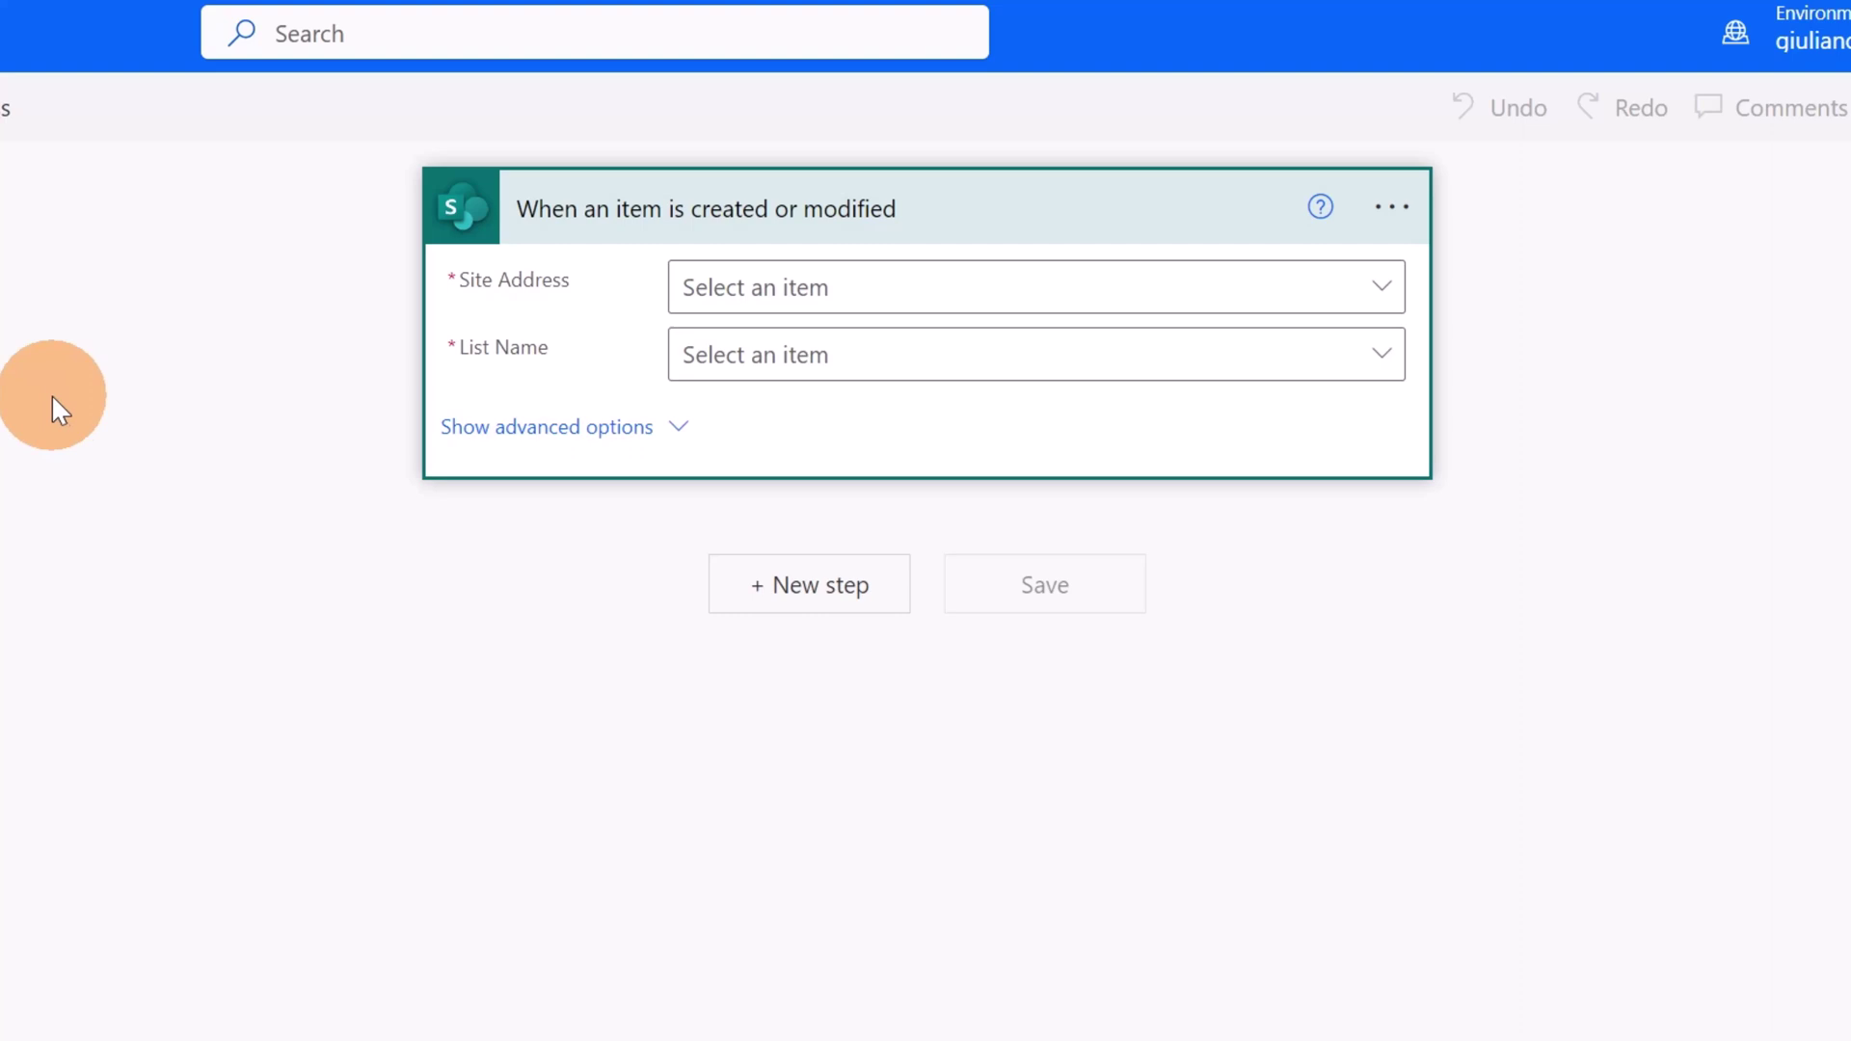
# Set Site Address to Marketing and List Name to Work progress tracker, then show advanced options.
pyautogui.click(1365, 297)
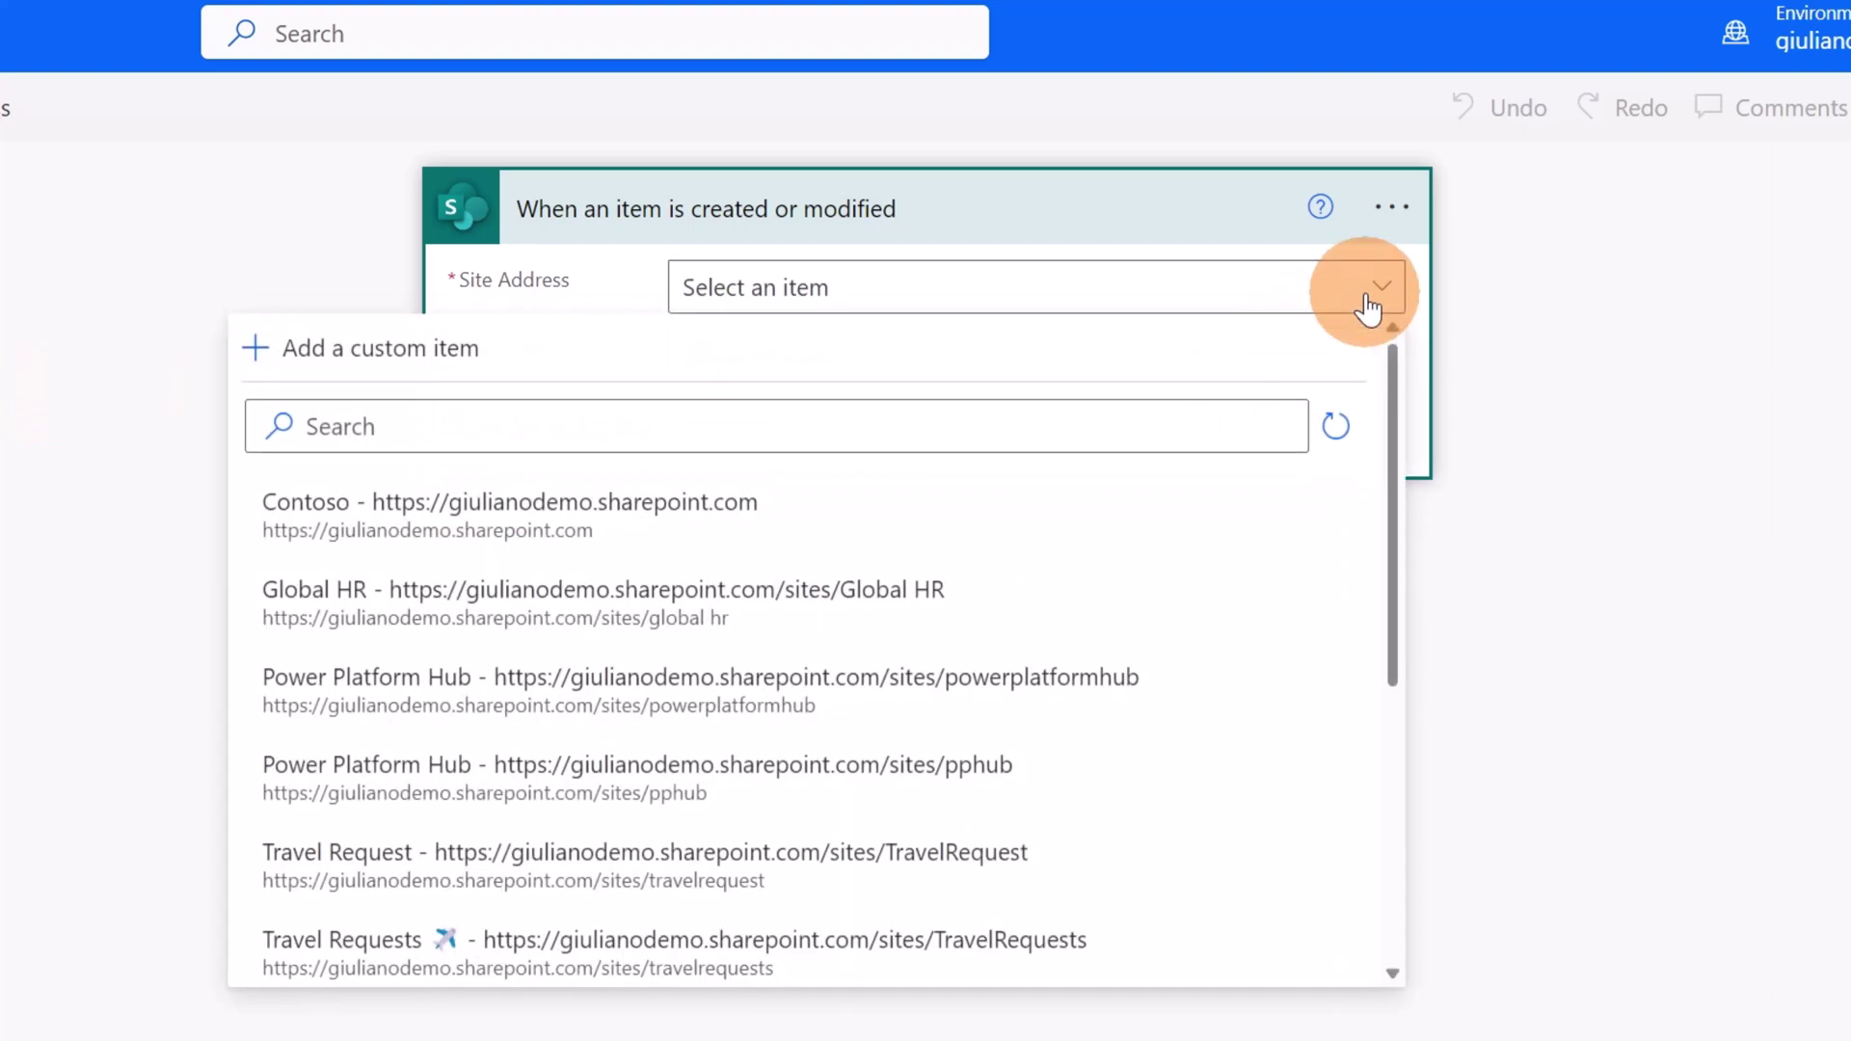
pyautogui.click(1369, 306)
pyautogui.click(1259, 302)
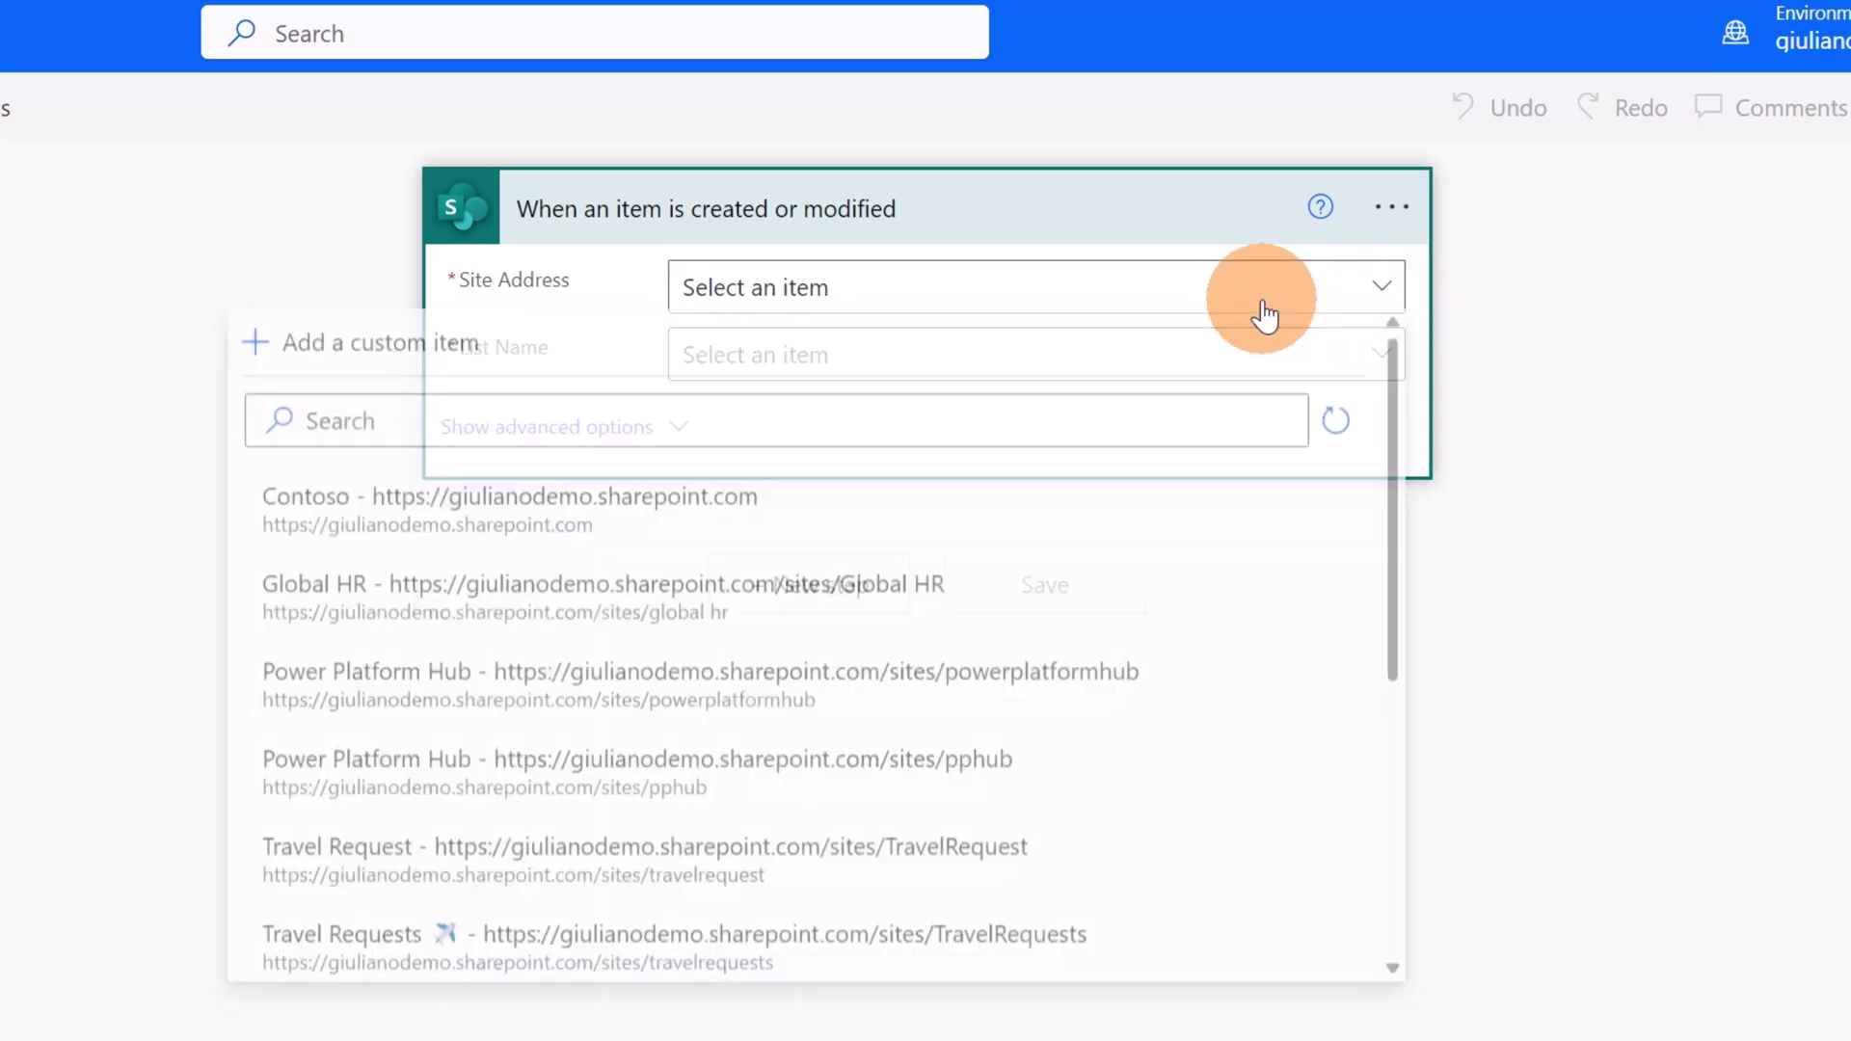
pyautogui.scroll(-5, 656, 839)
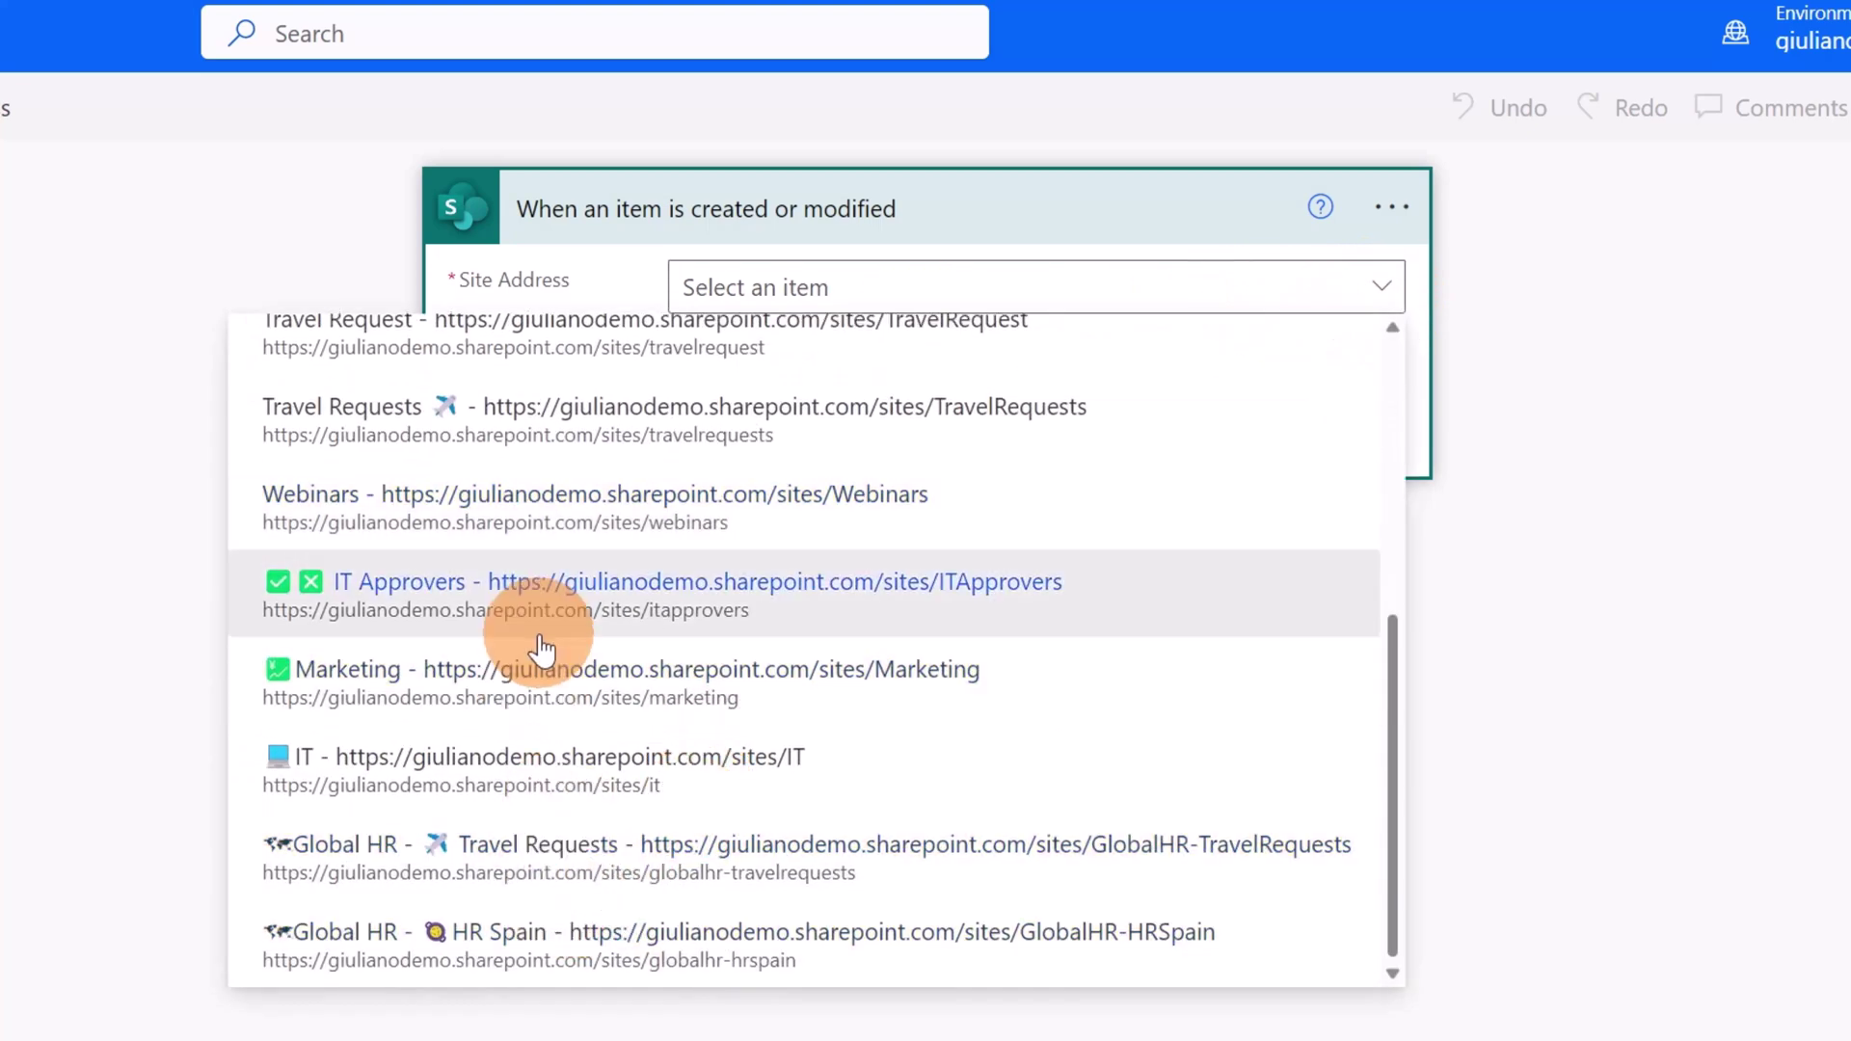
pyautogui.click(537, 686)
pyautogui.click(1382, 356)
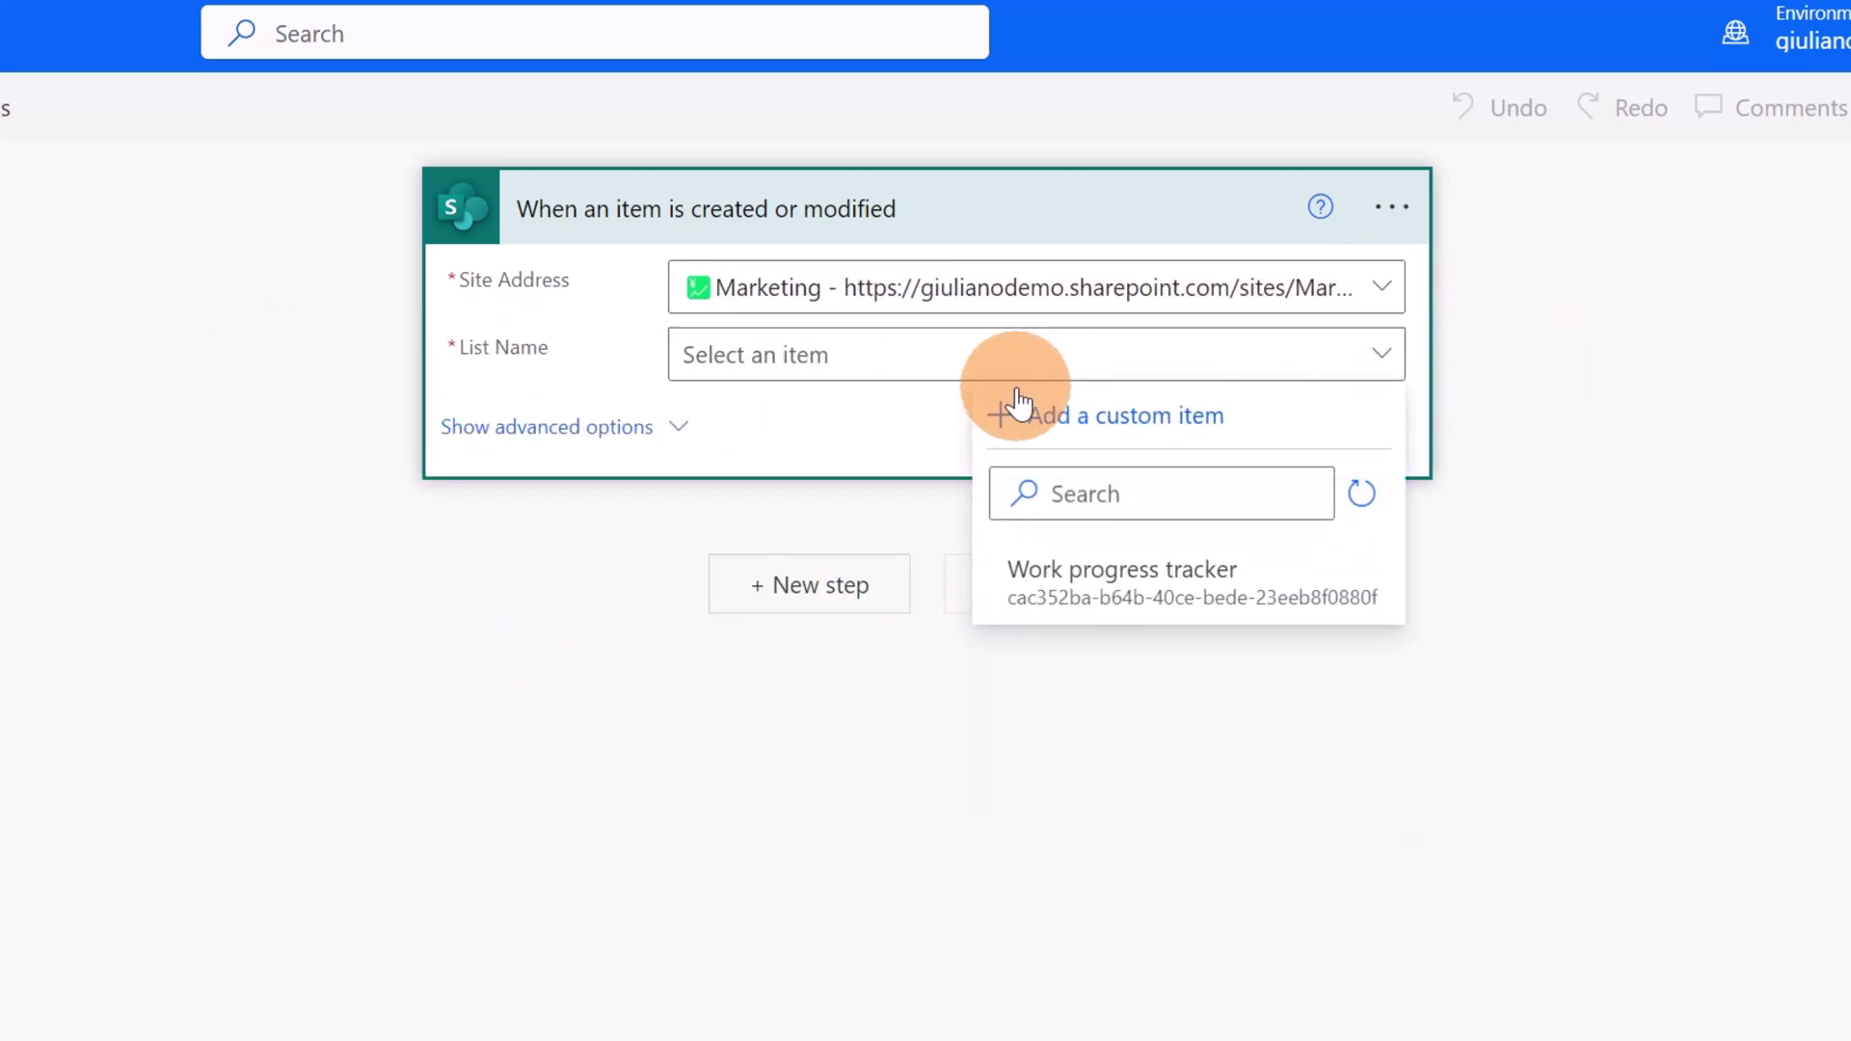
pyautogui.click(1099, 603)
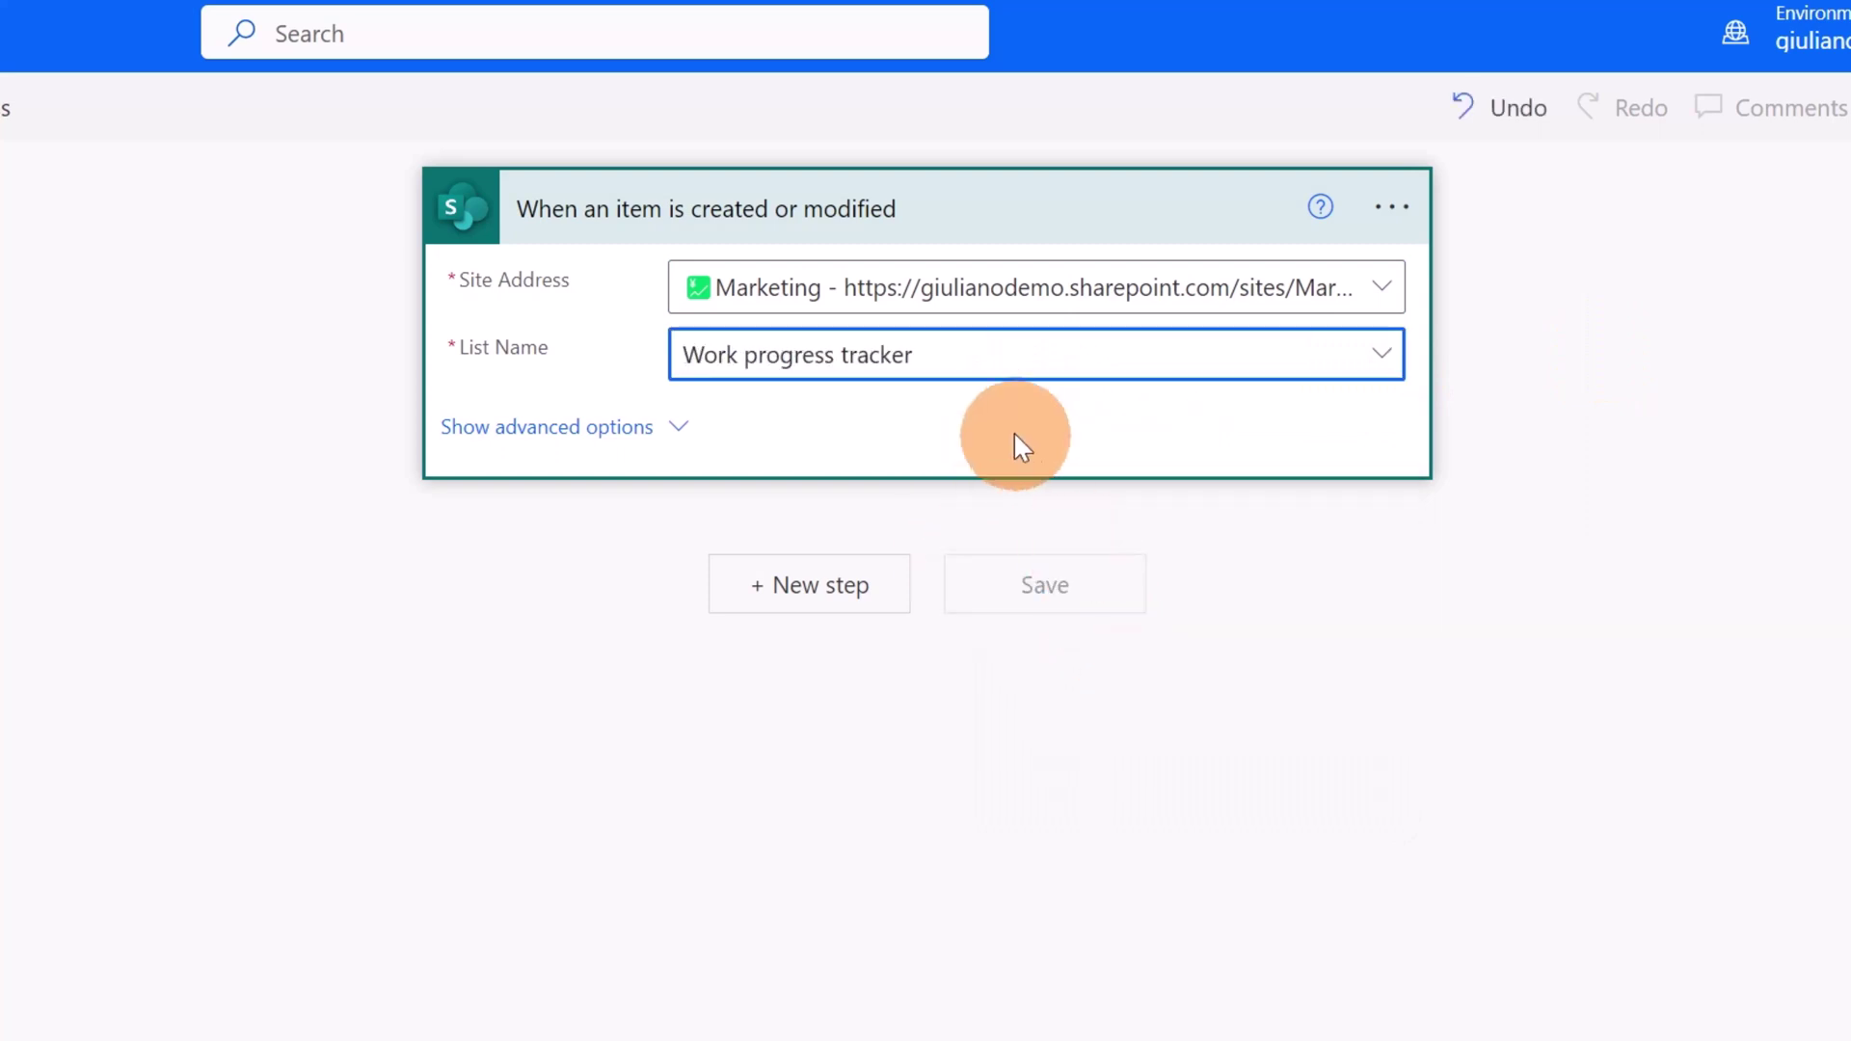
pyautogui.click(683, 429)
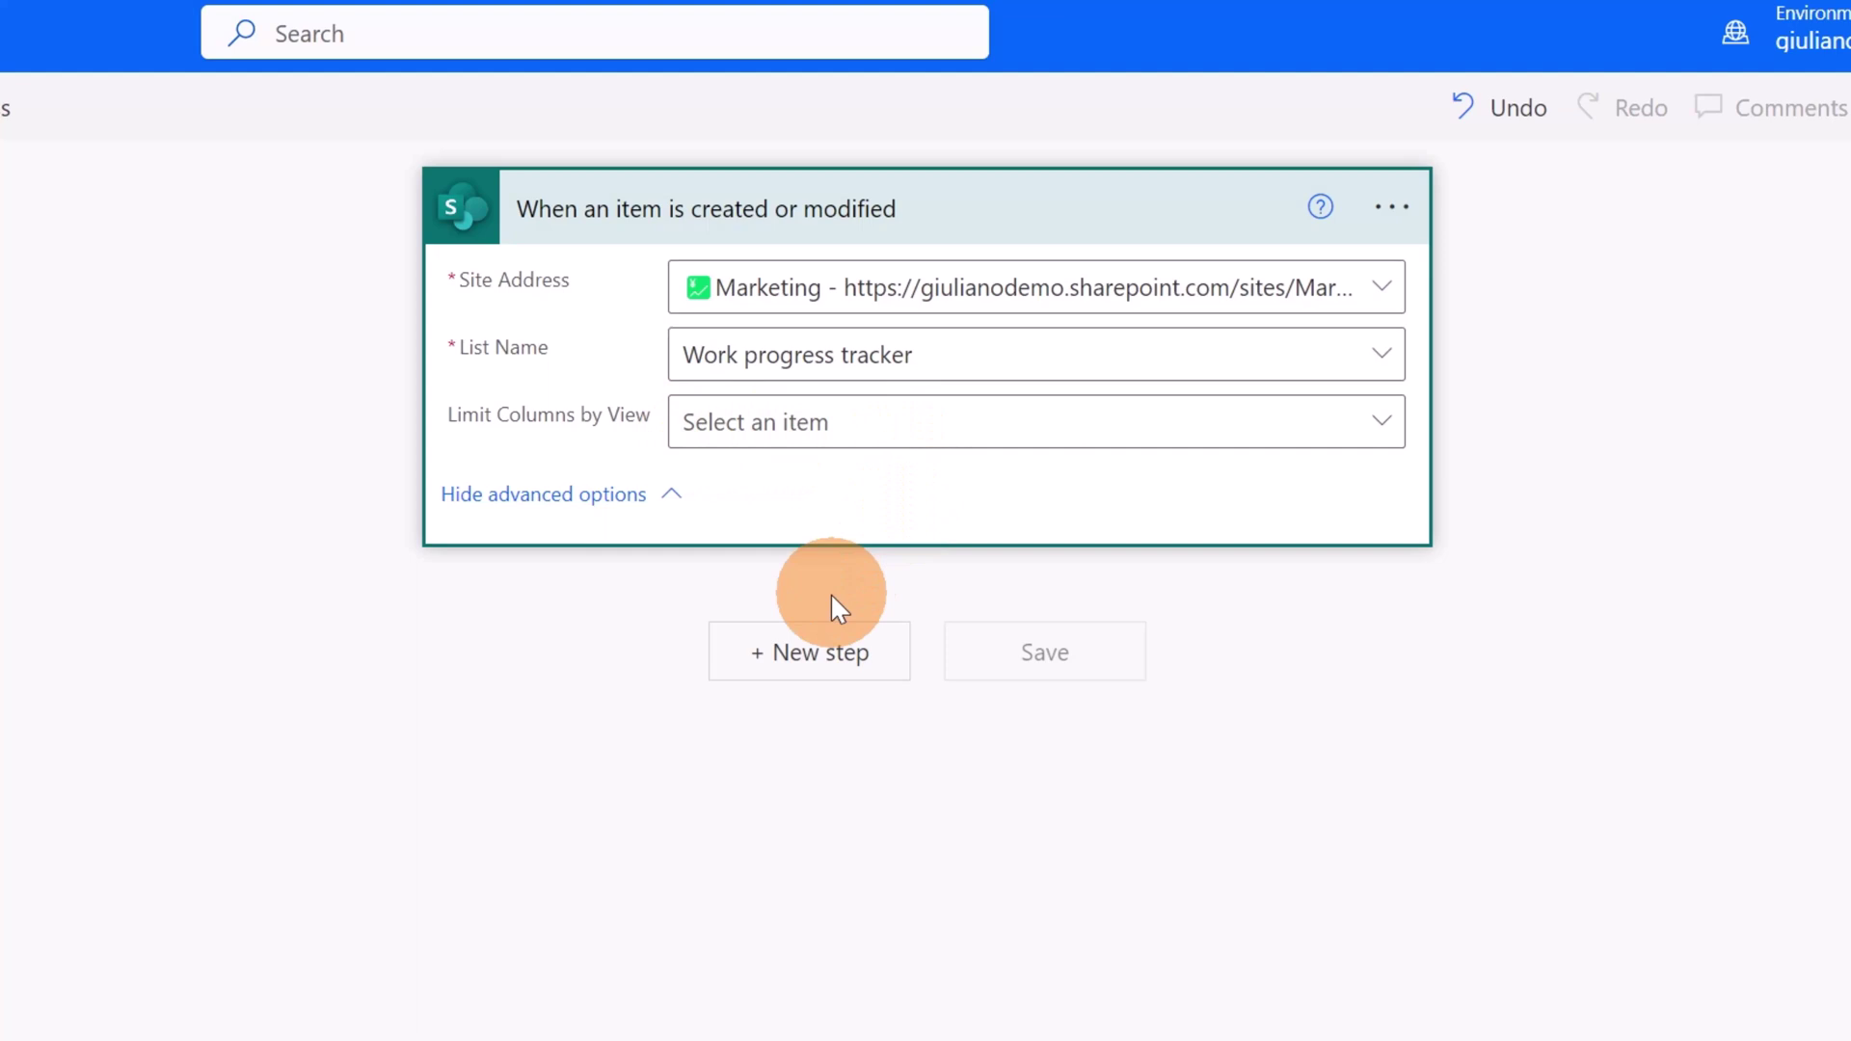
# Add a Condition step after the trigger with Progress Value as its first value.
pyautogui.click(821, 642)
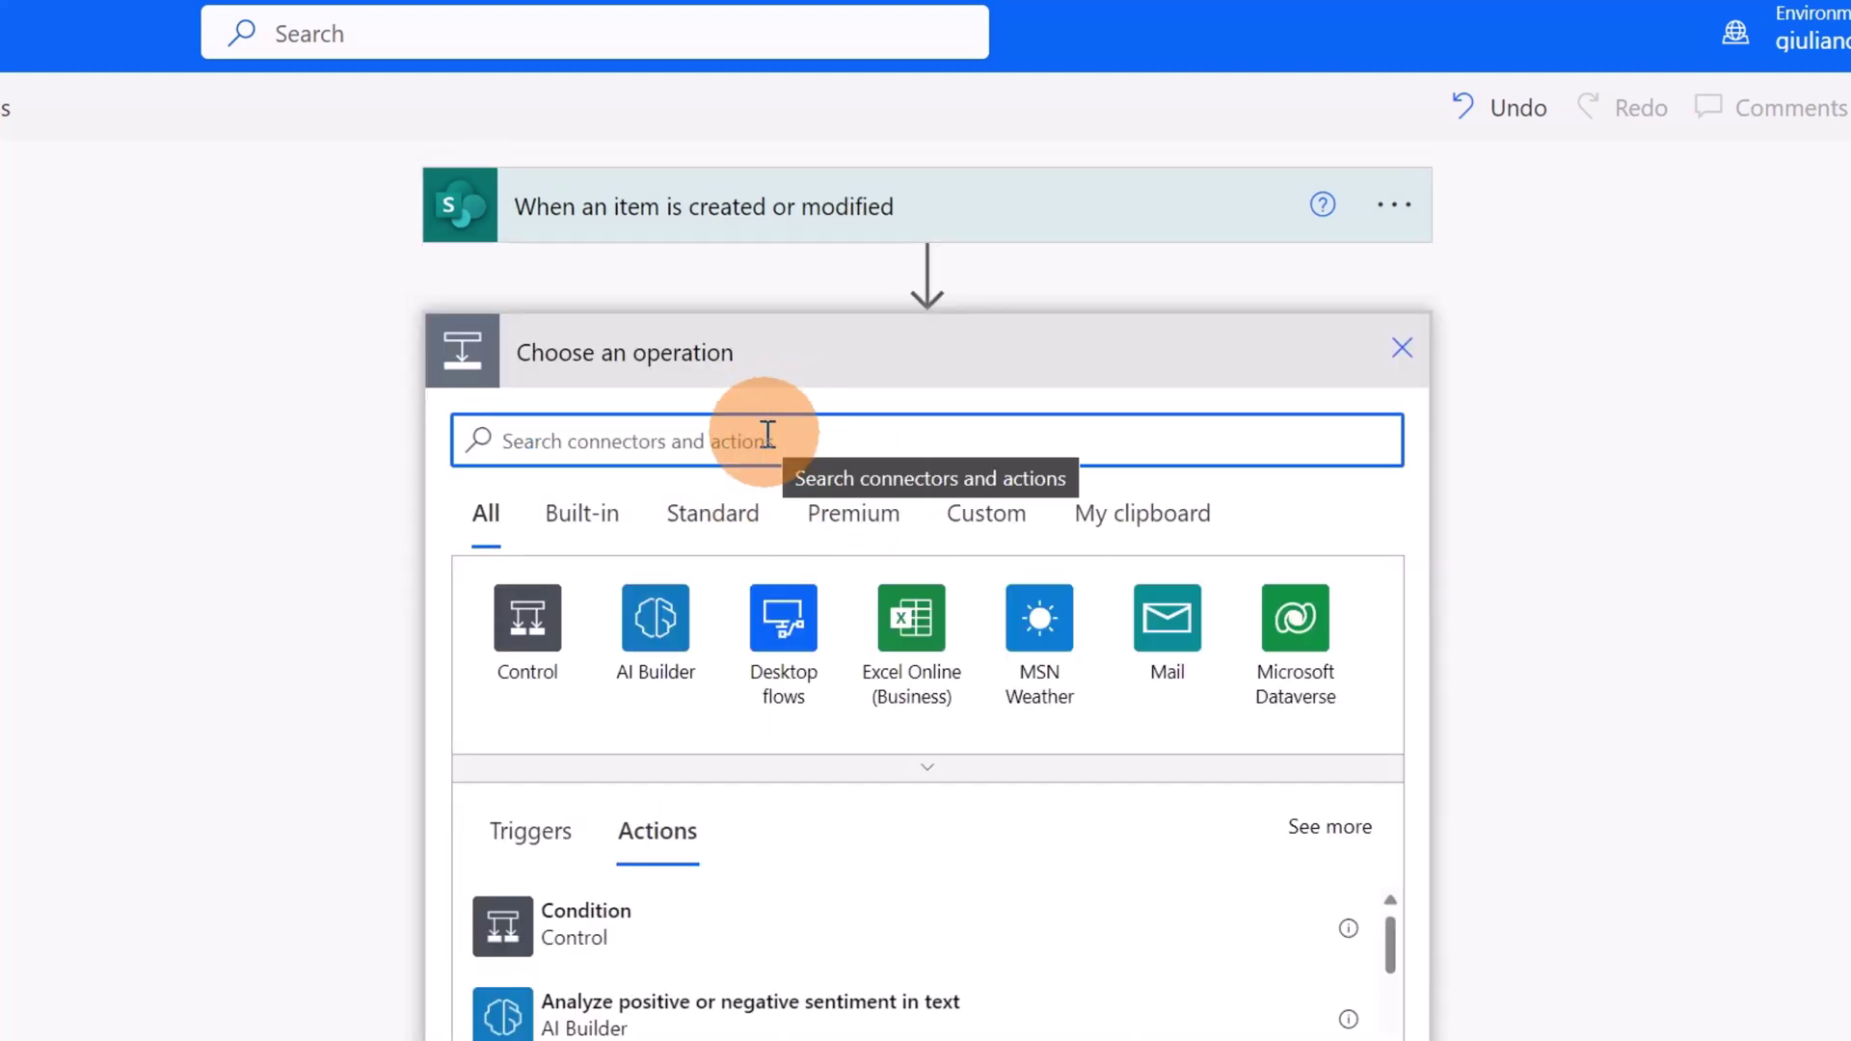
pyautogui.click(617, 916)
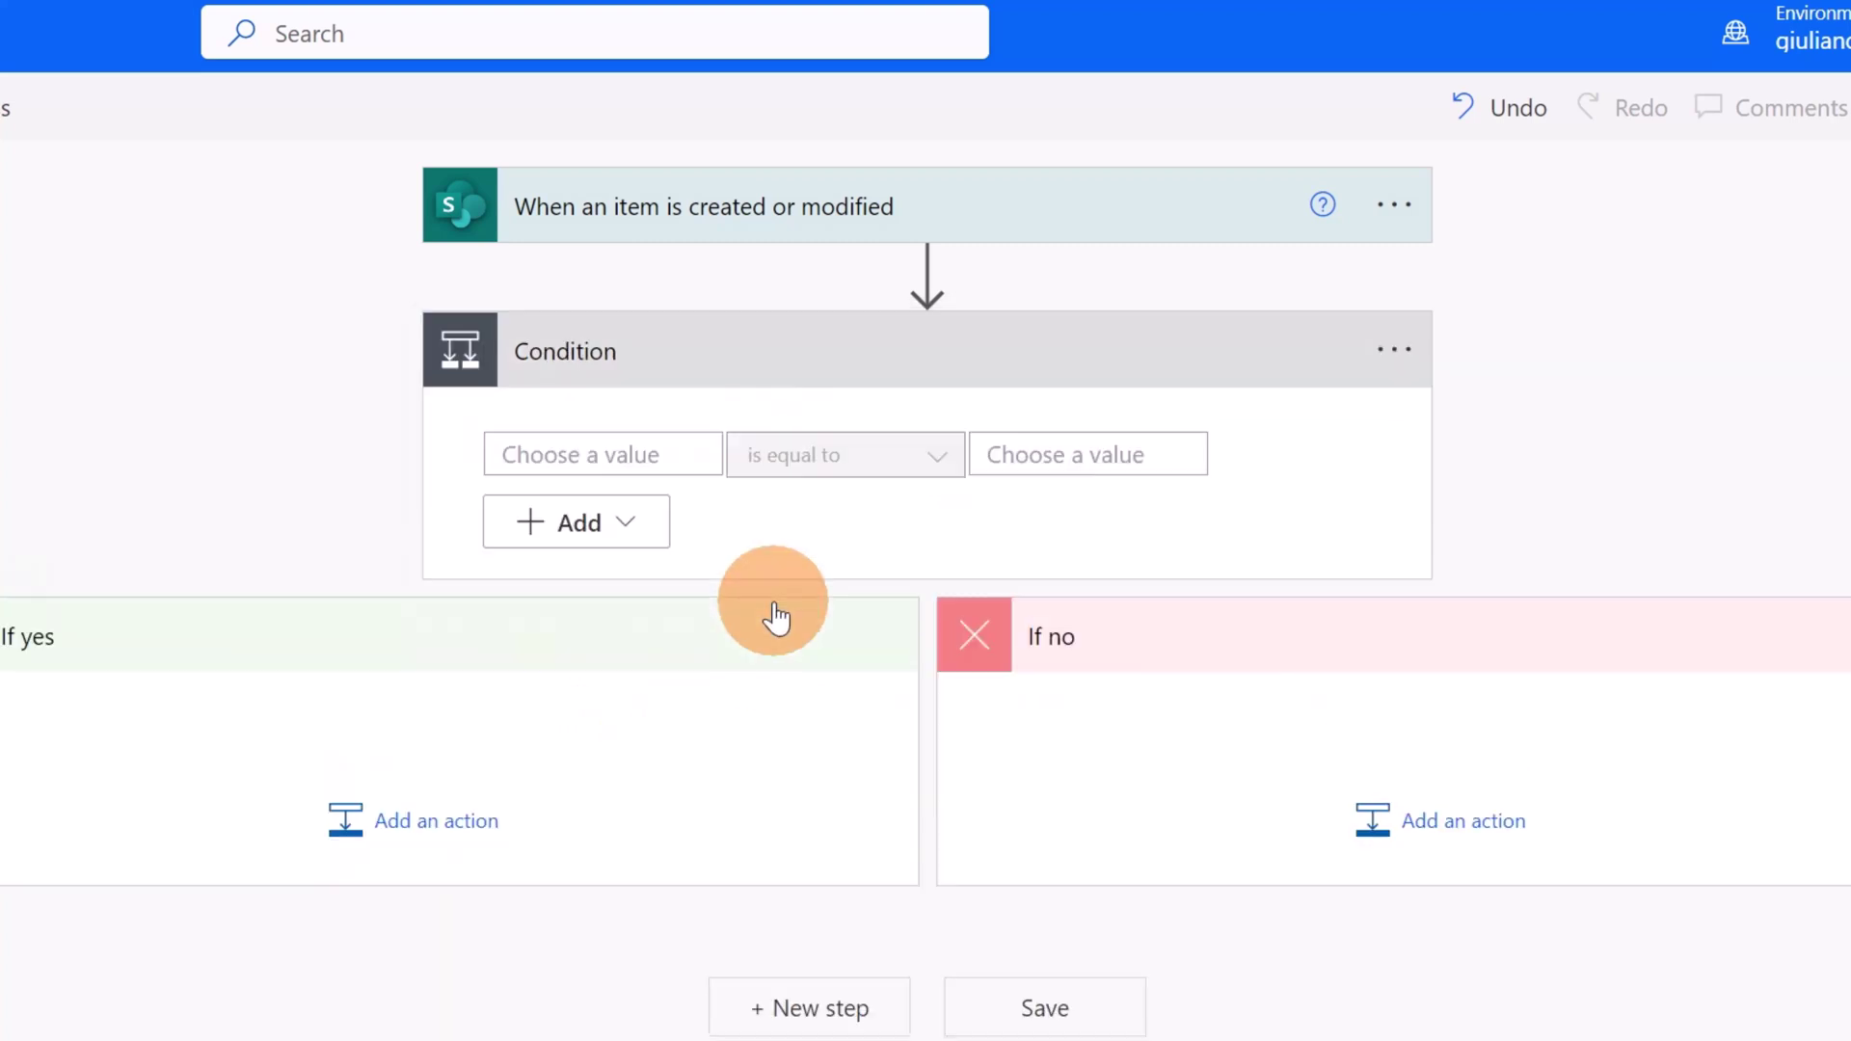
pyautogui.click(658, 454)
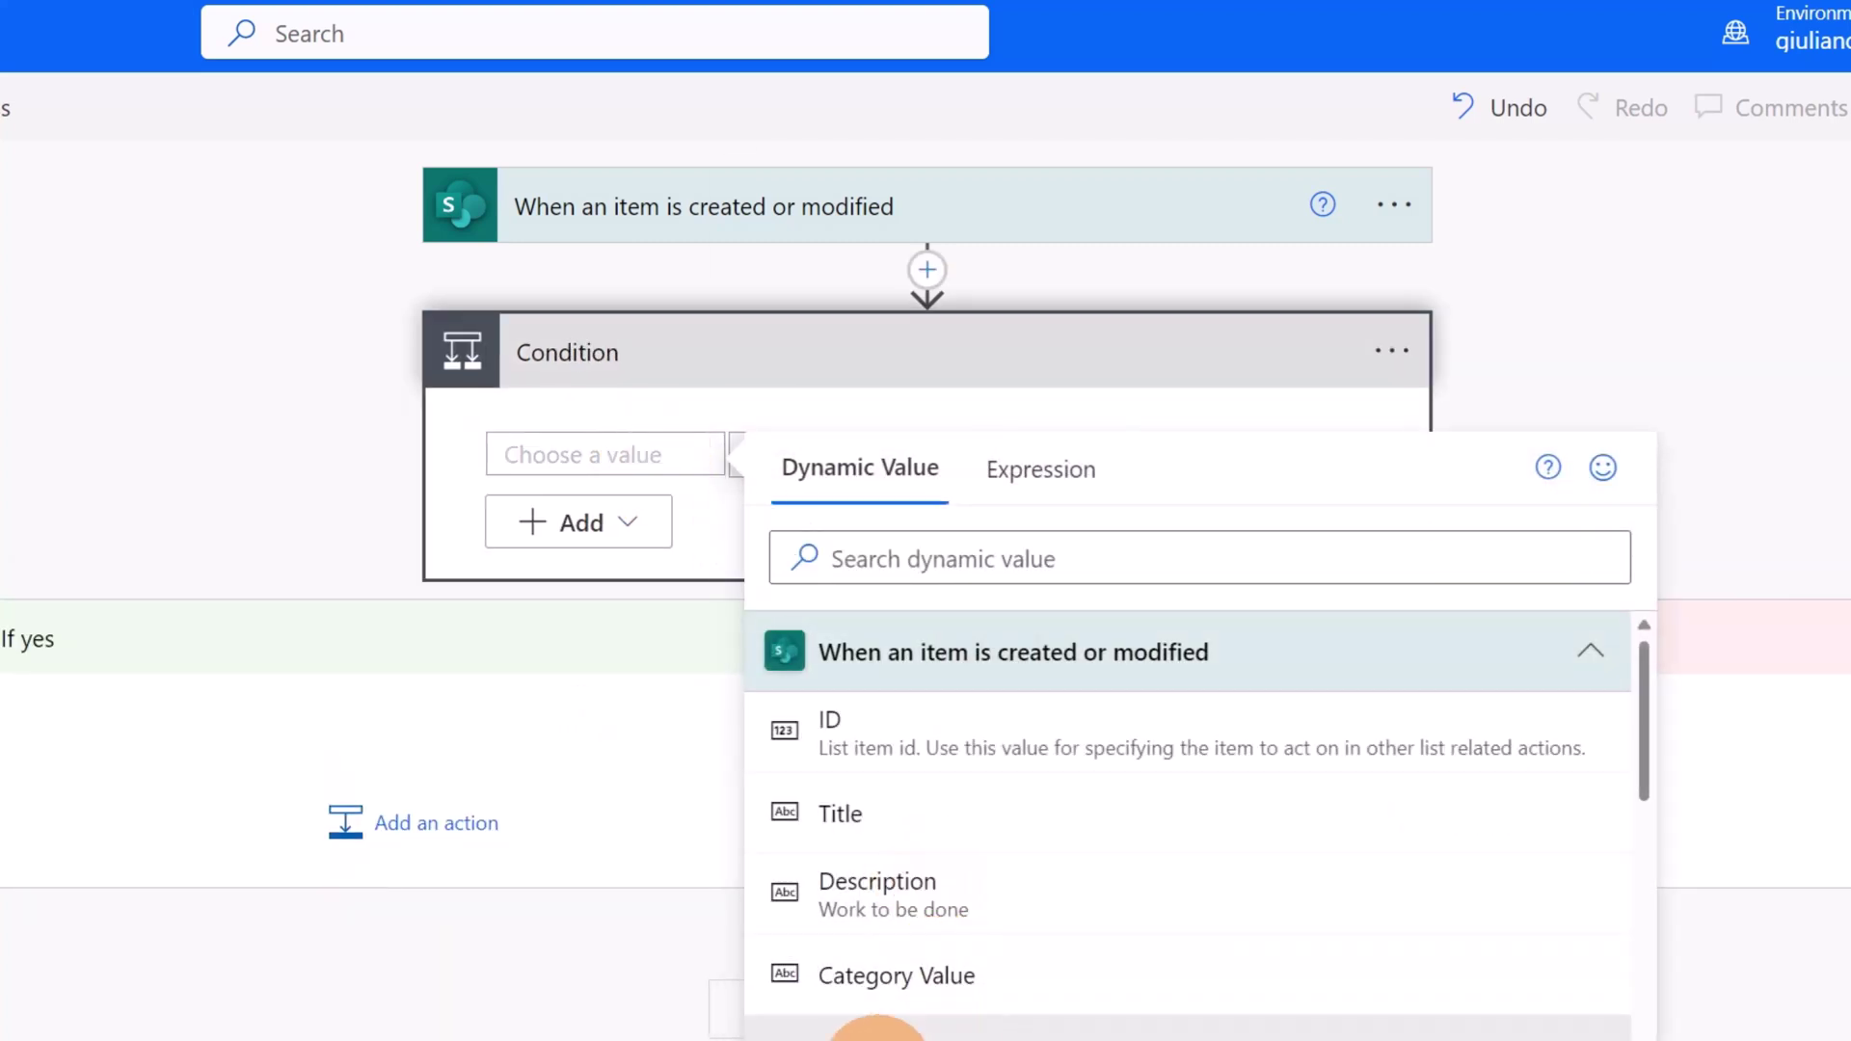
pyautogui.scroll(-2, 877, 1022)
pyautogui.click(878, 873)
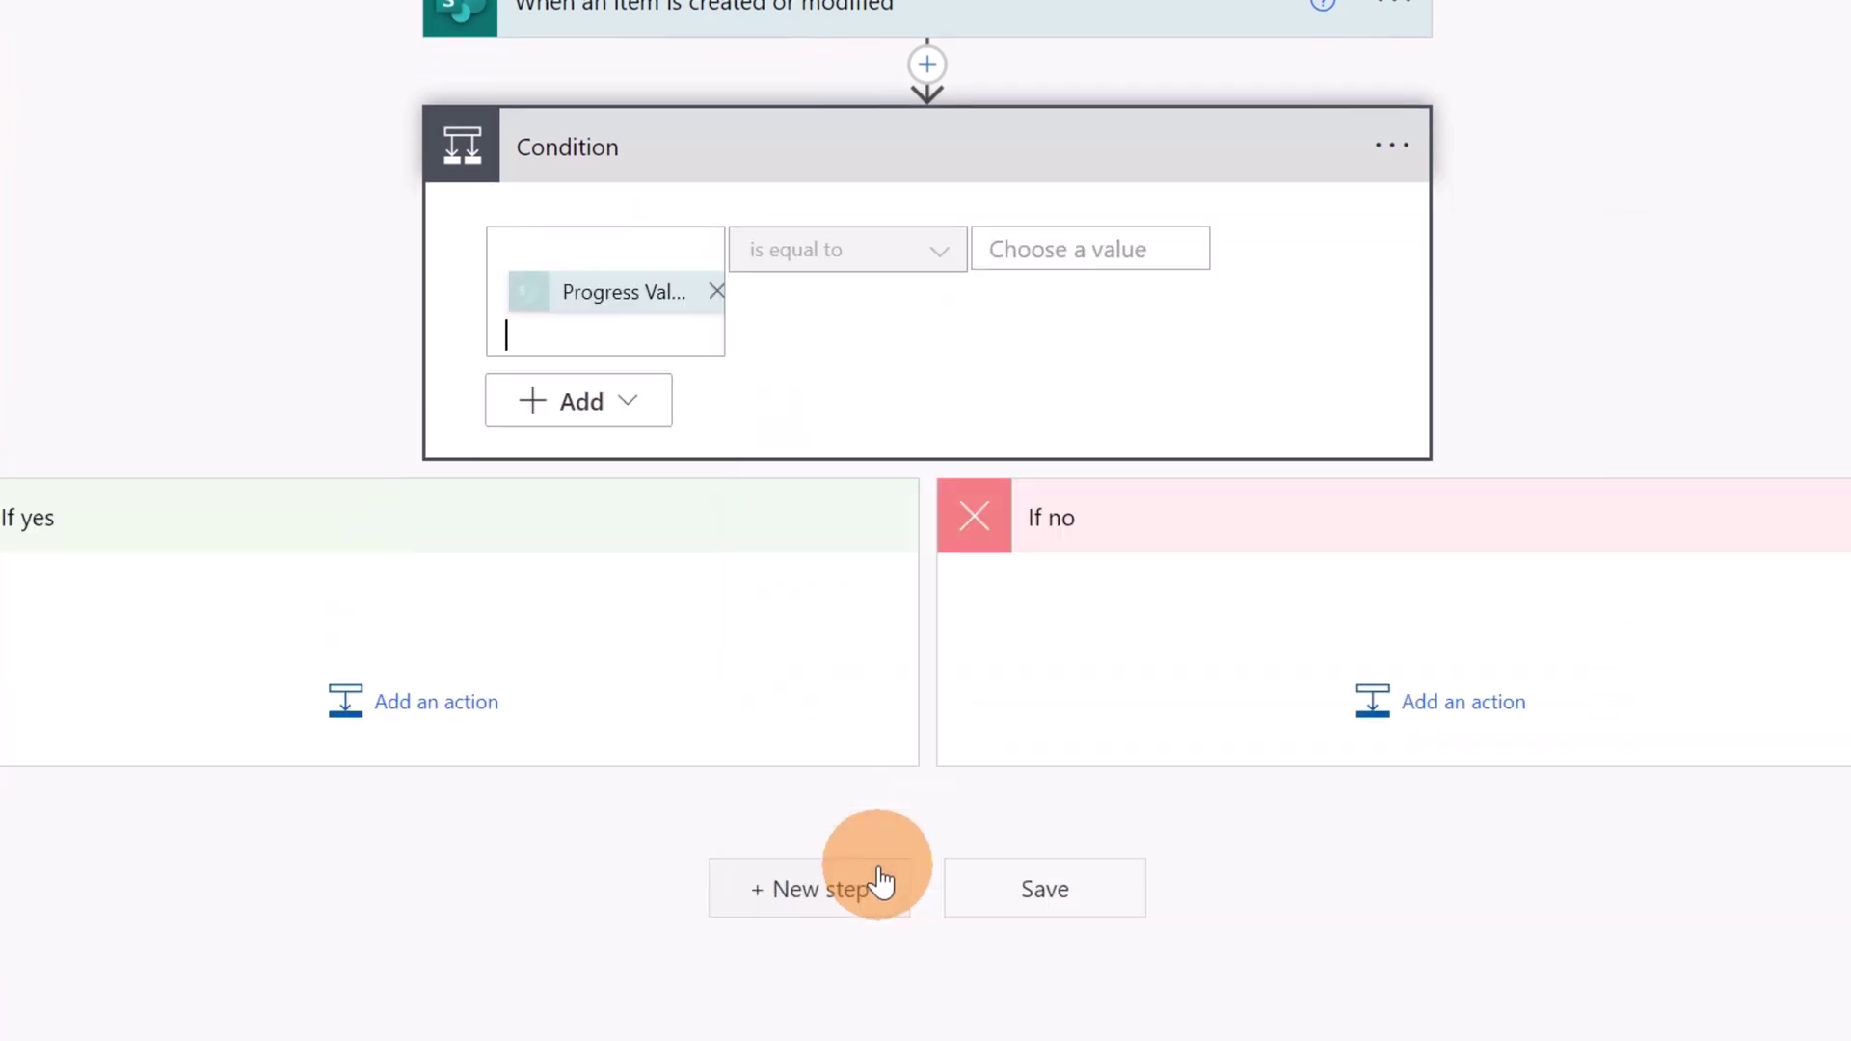
# Set the condition's comparison value to 'In progress'.
pyautogui.click(1083, 236)
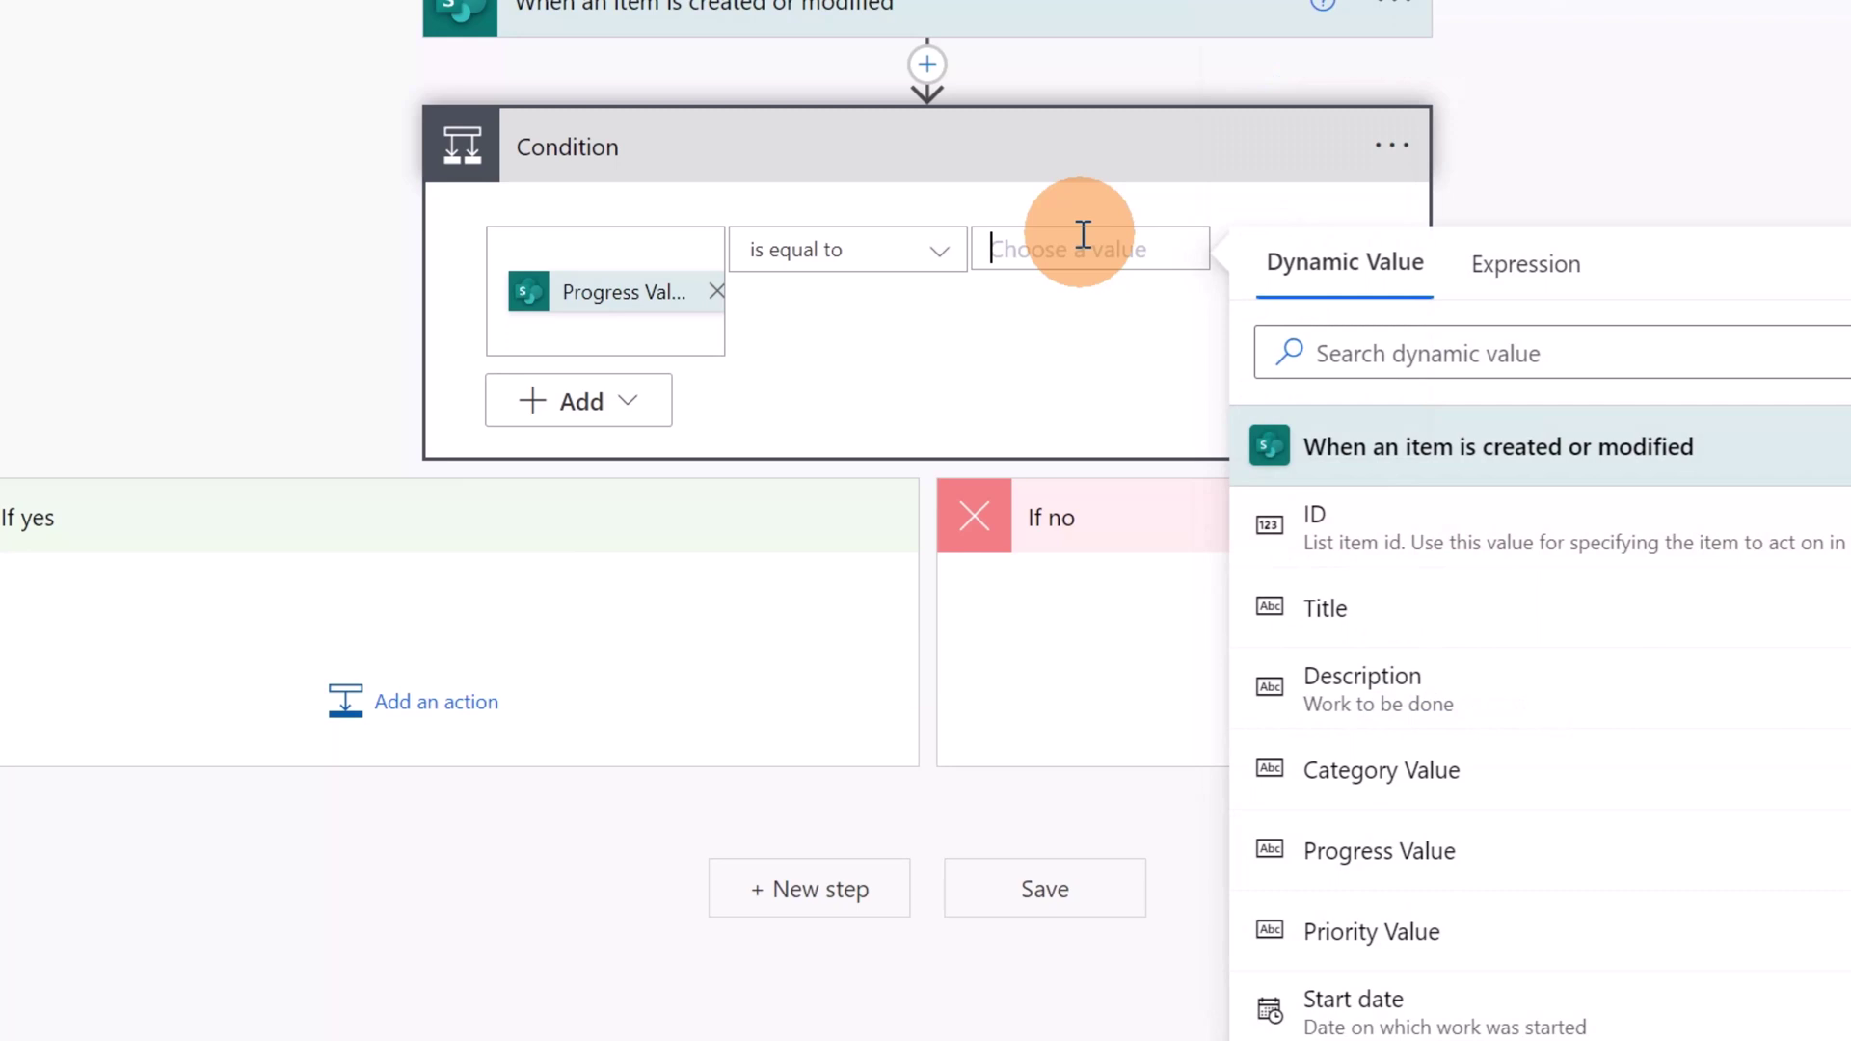
pyautogui.write('Progress')
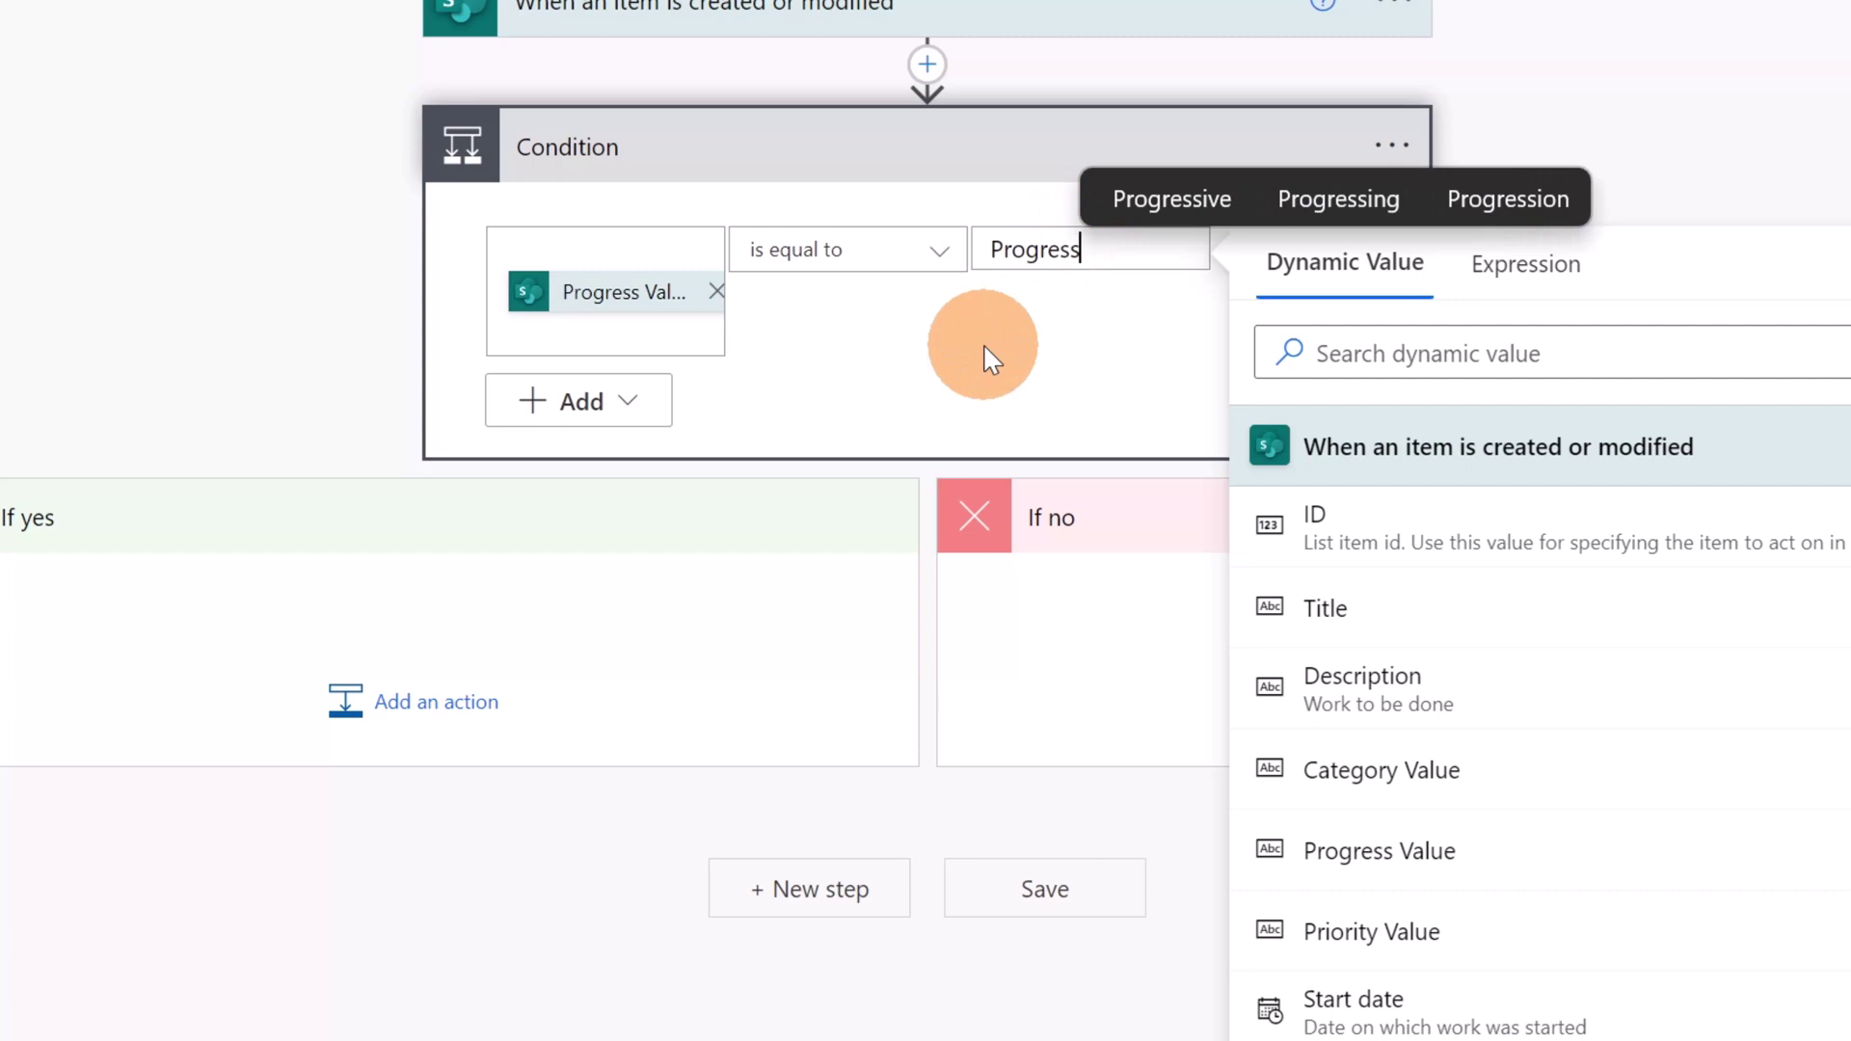
pyautogui.click(989, 359)
pyautogui.moveTo(1107, 256); pyautogui.dragTo(945, 252)
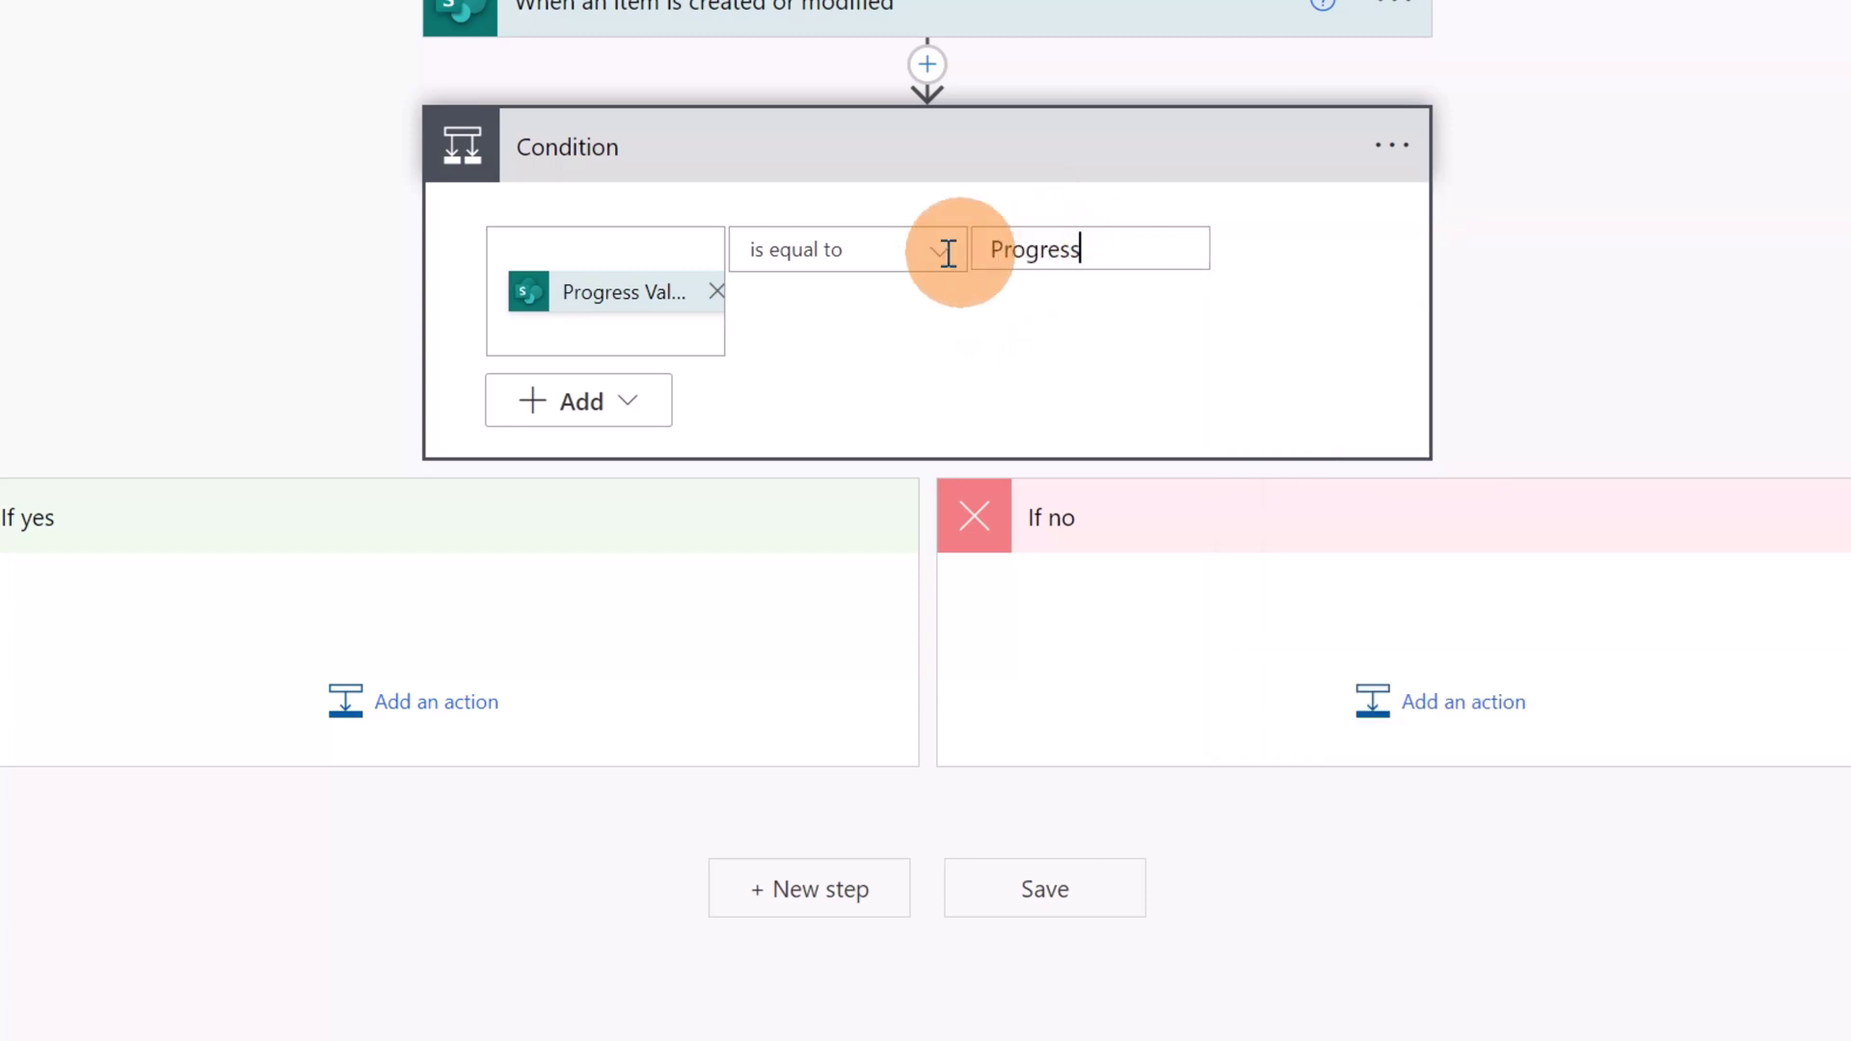
pyautogui.write('In progress')
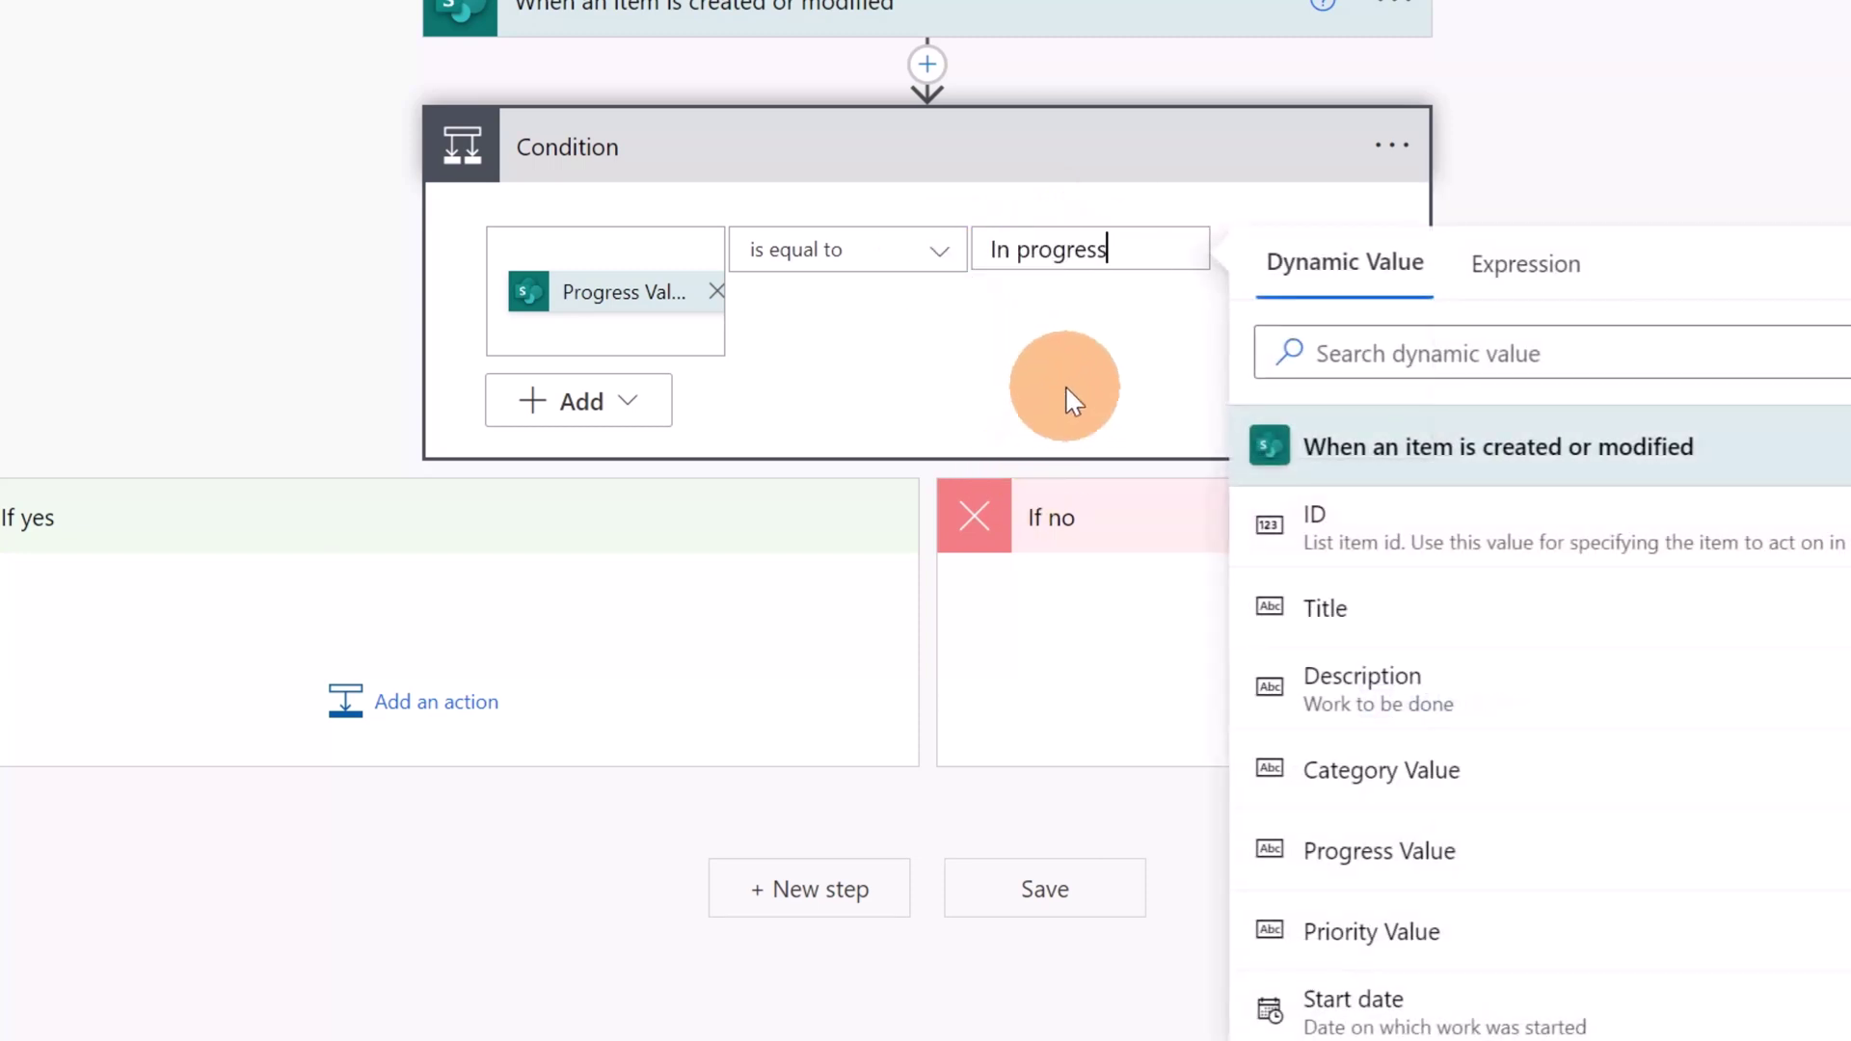
pyautogui.click(1079, 372)
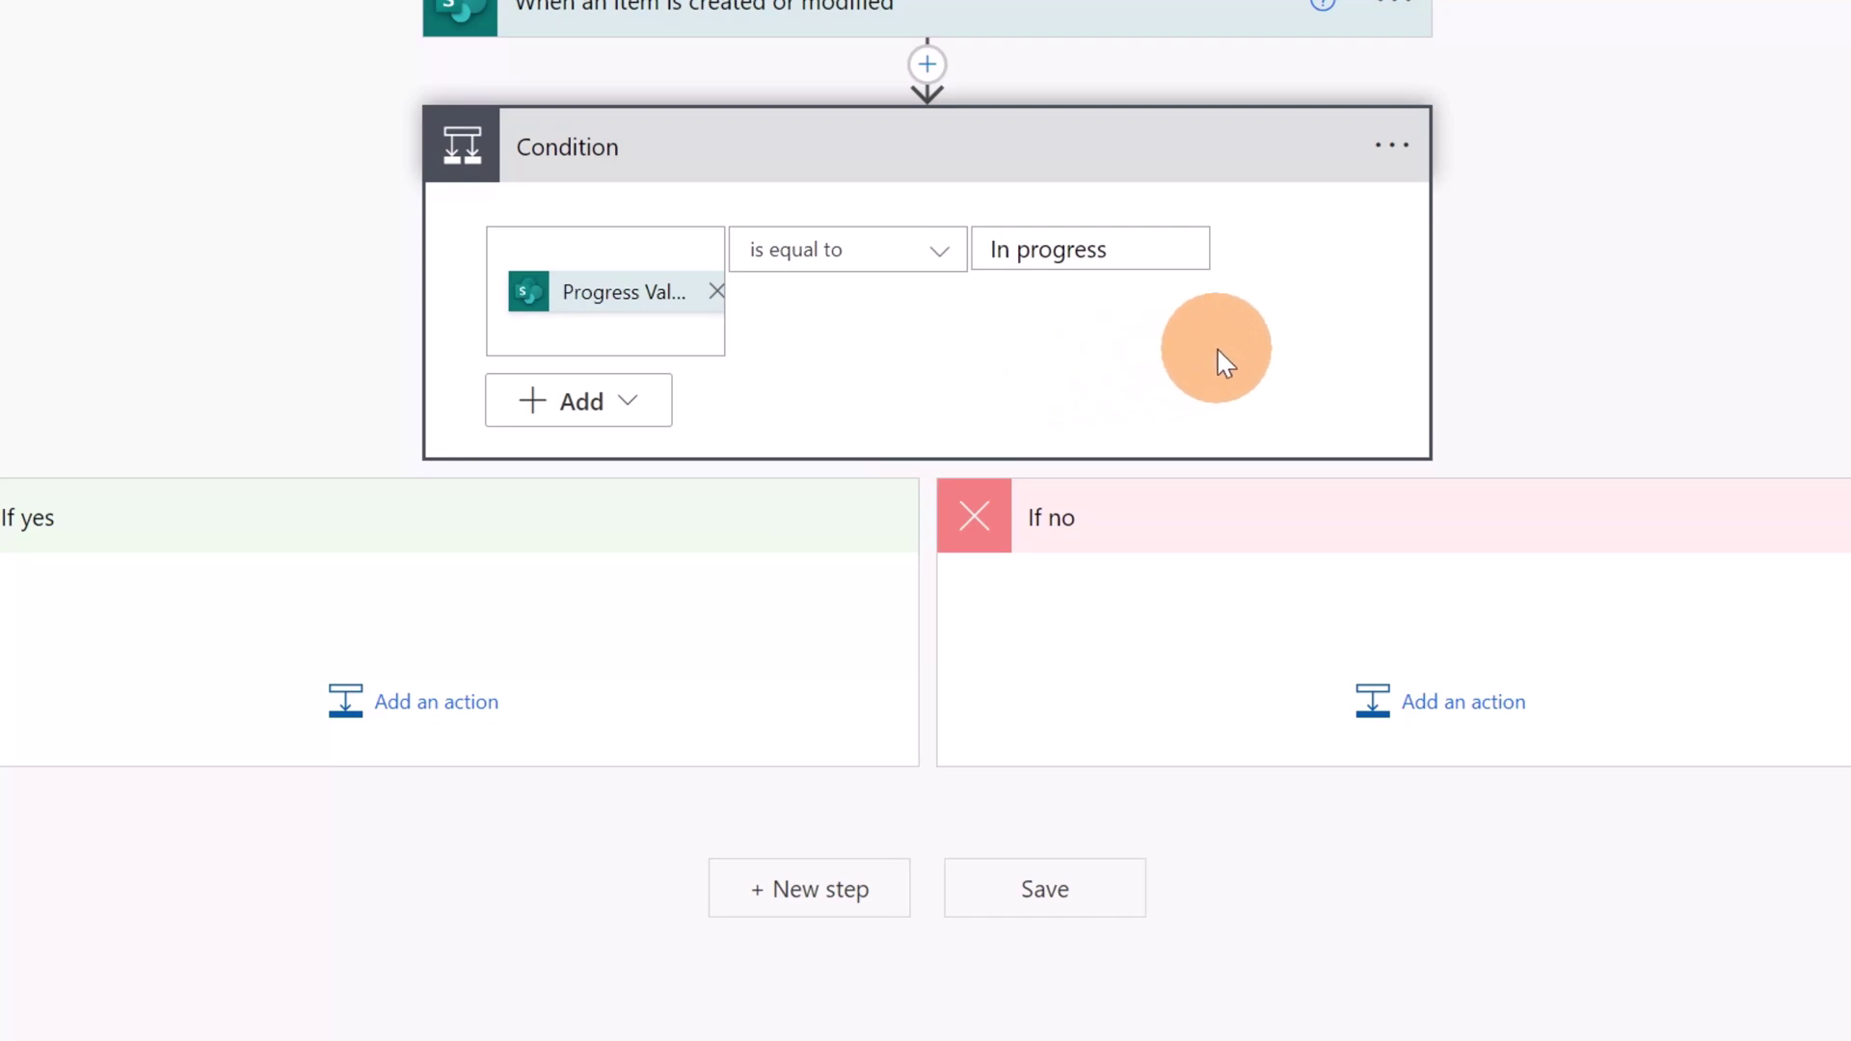
# Delete the Condition step from the flow.
pyautogui.click(1388, 188)
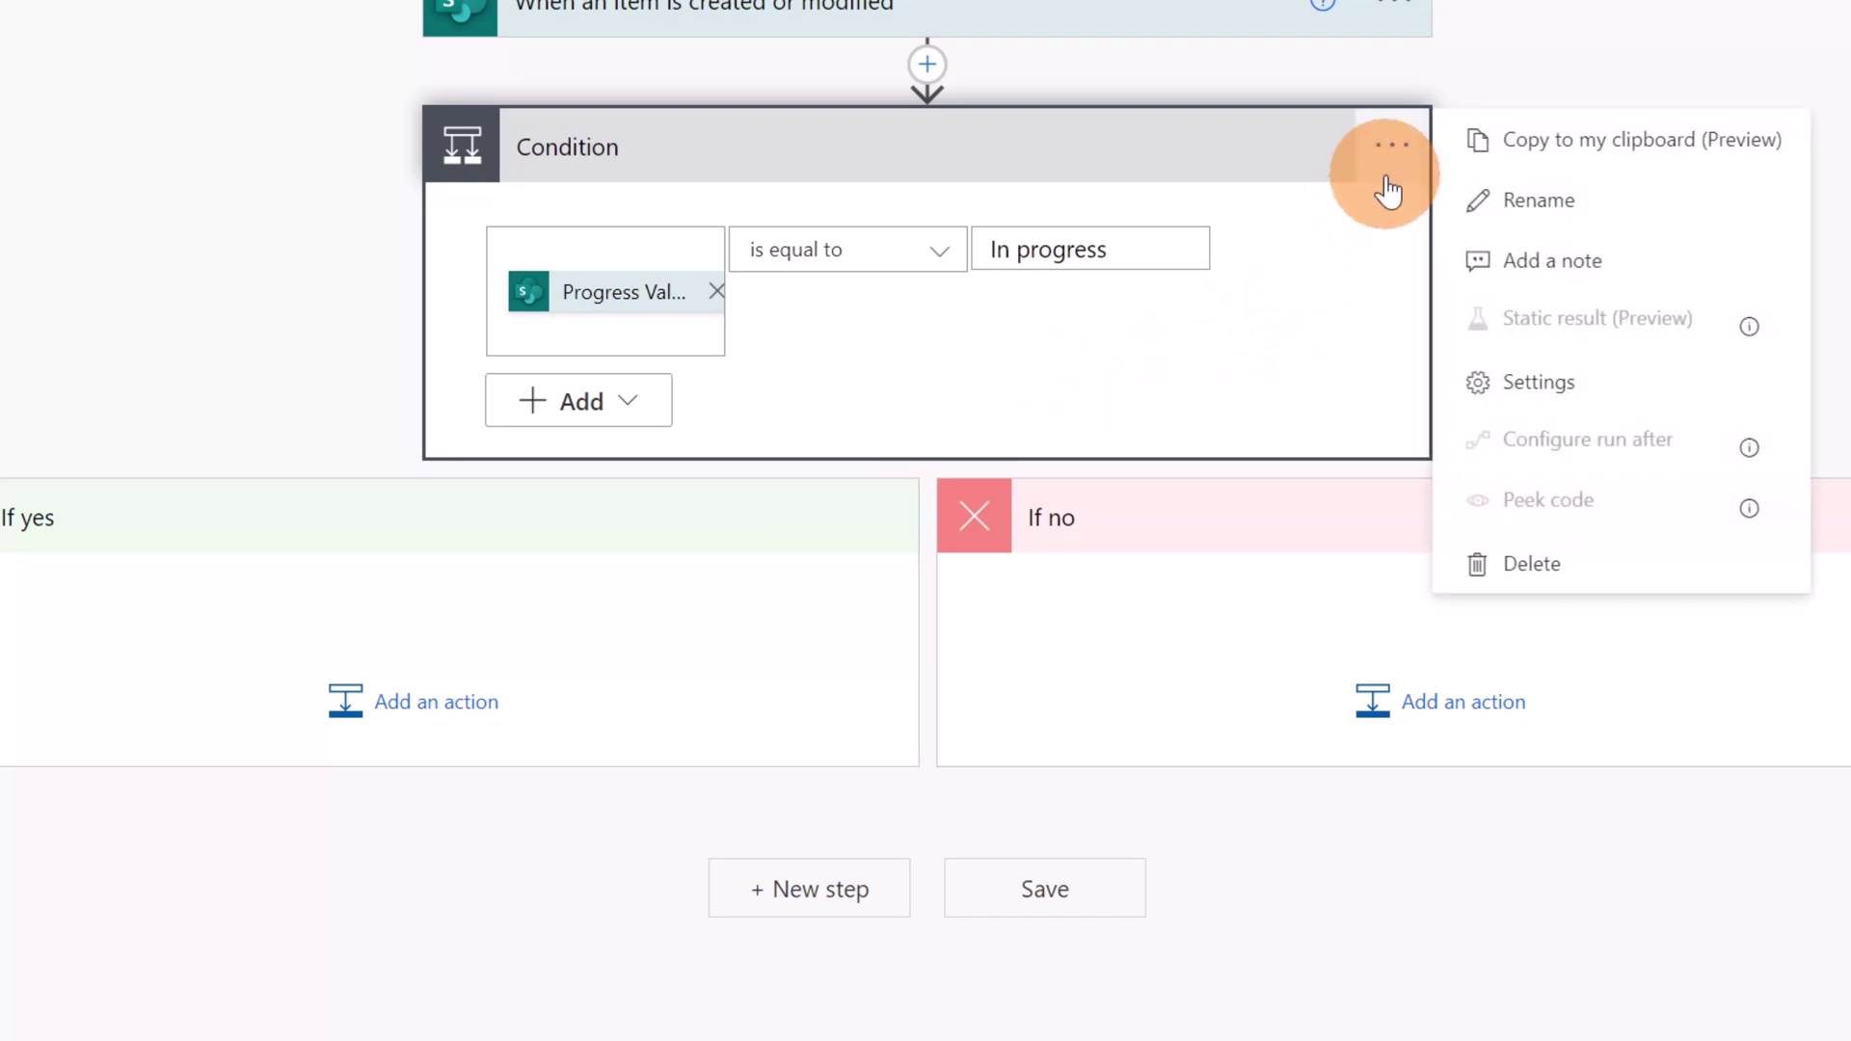
pyautogui.click(1533, 568)
pyautogui.click(771, 702)
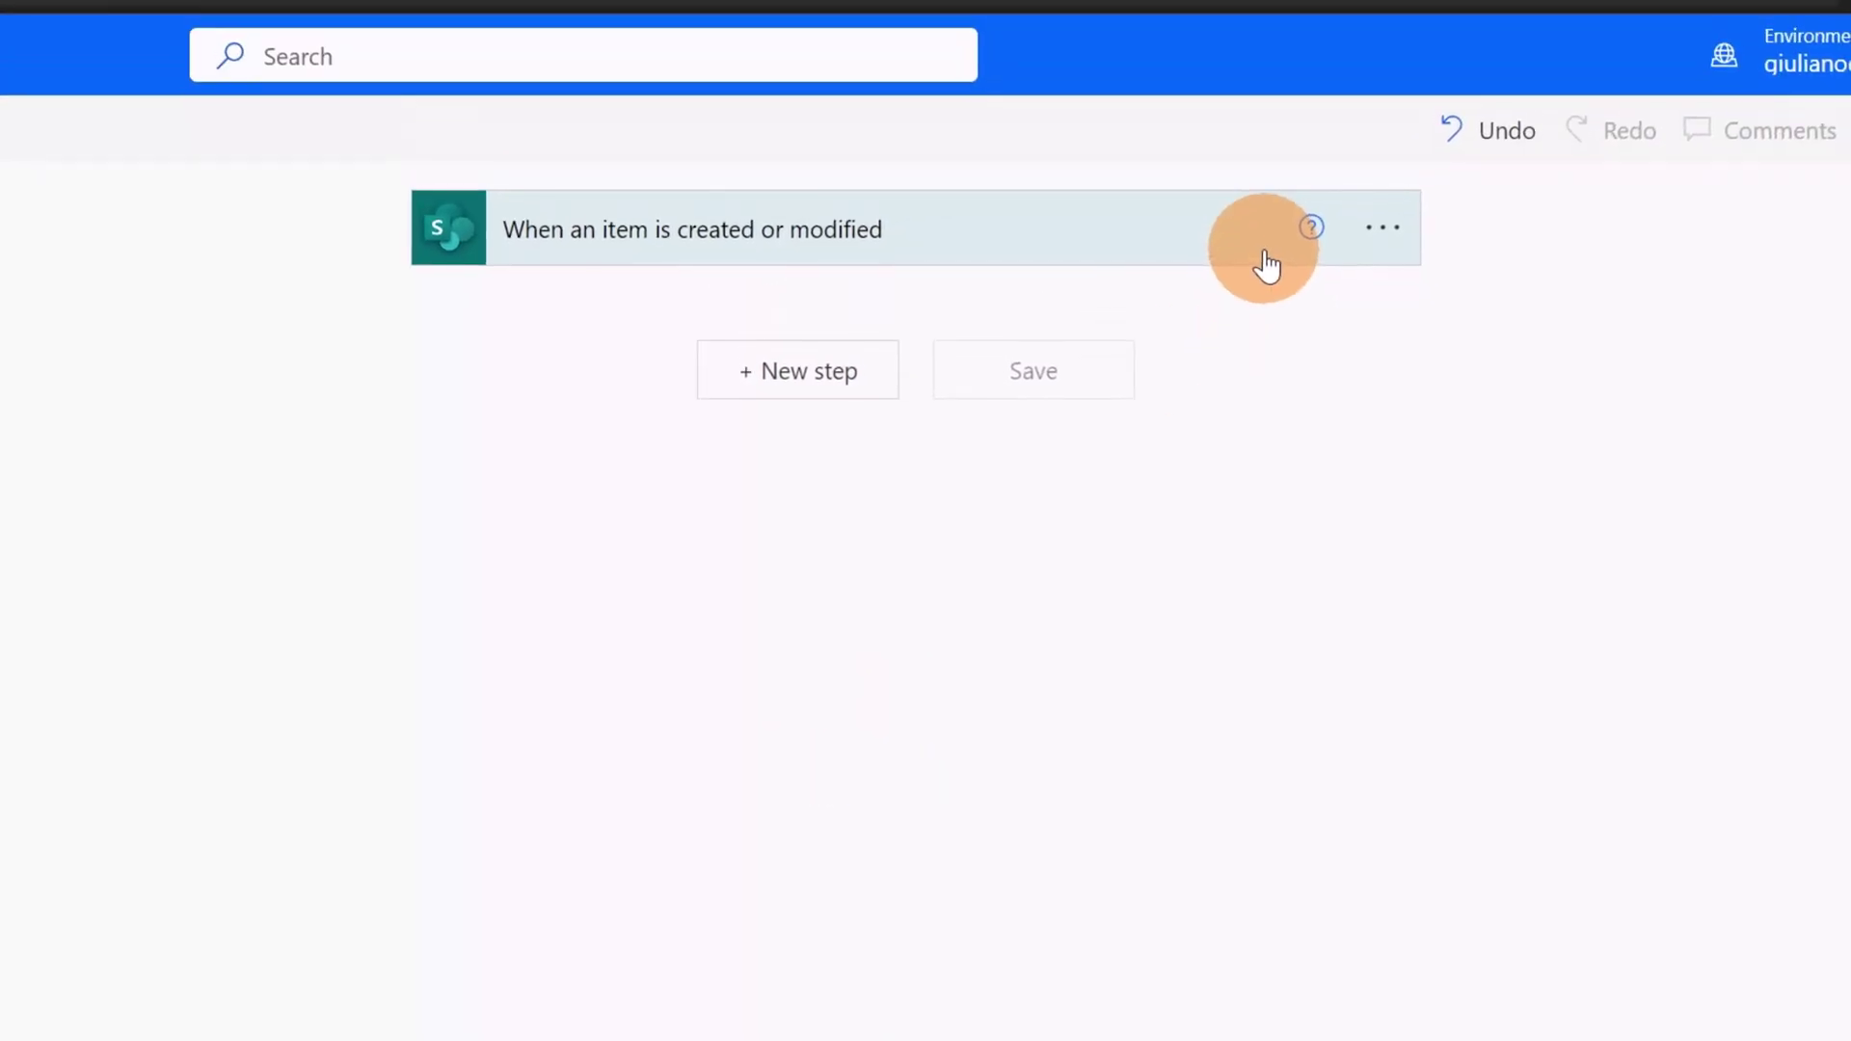
# Add a new empty entry under Trigger Conditions in the trigger's settings.
pyautogui.click(1384, 239)
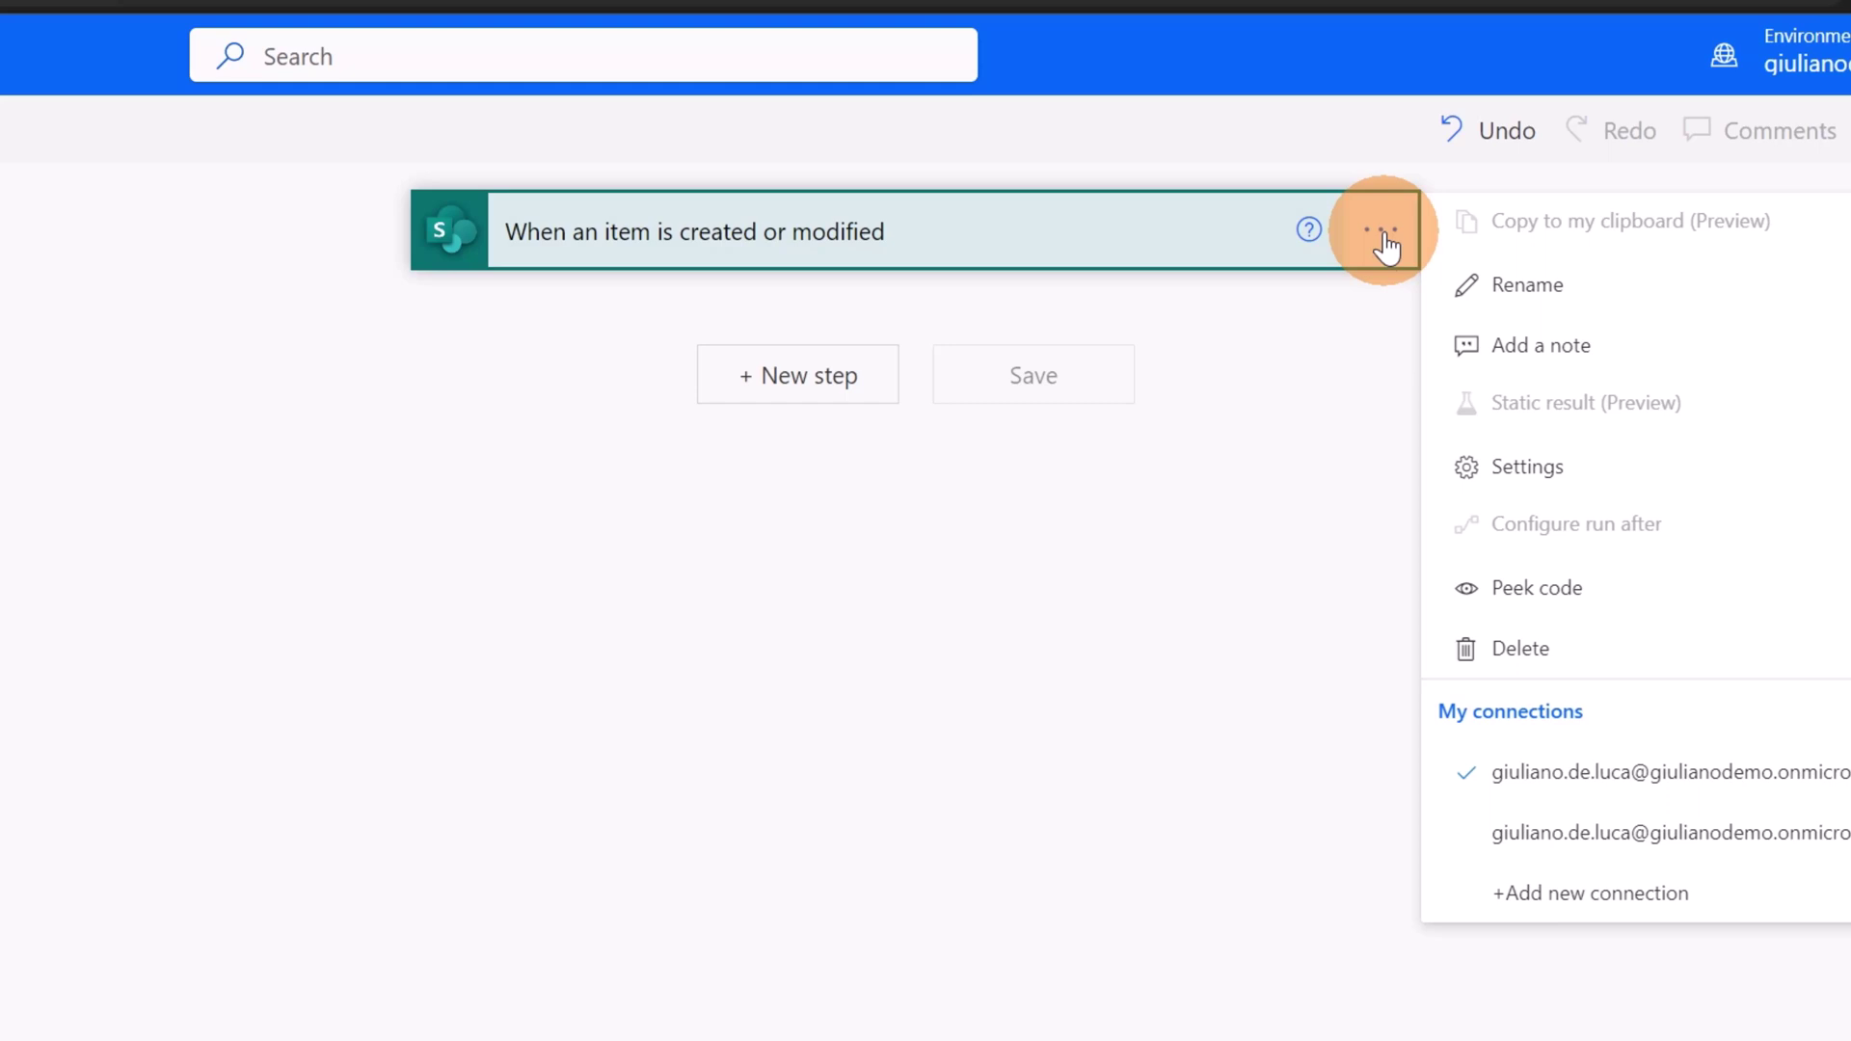
pyautogui.click(1519, 467)
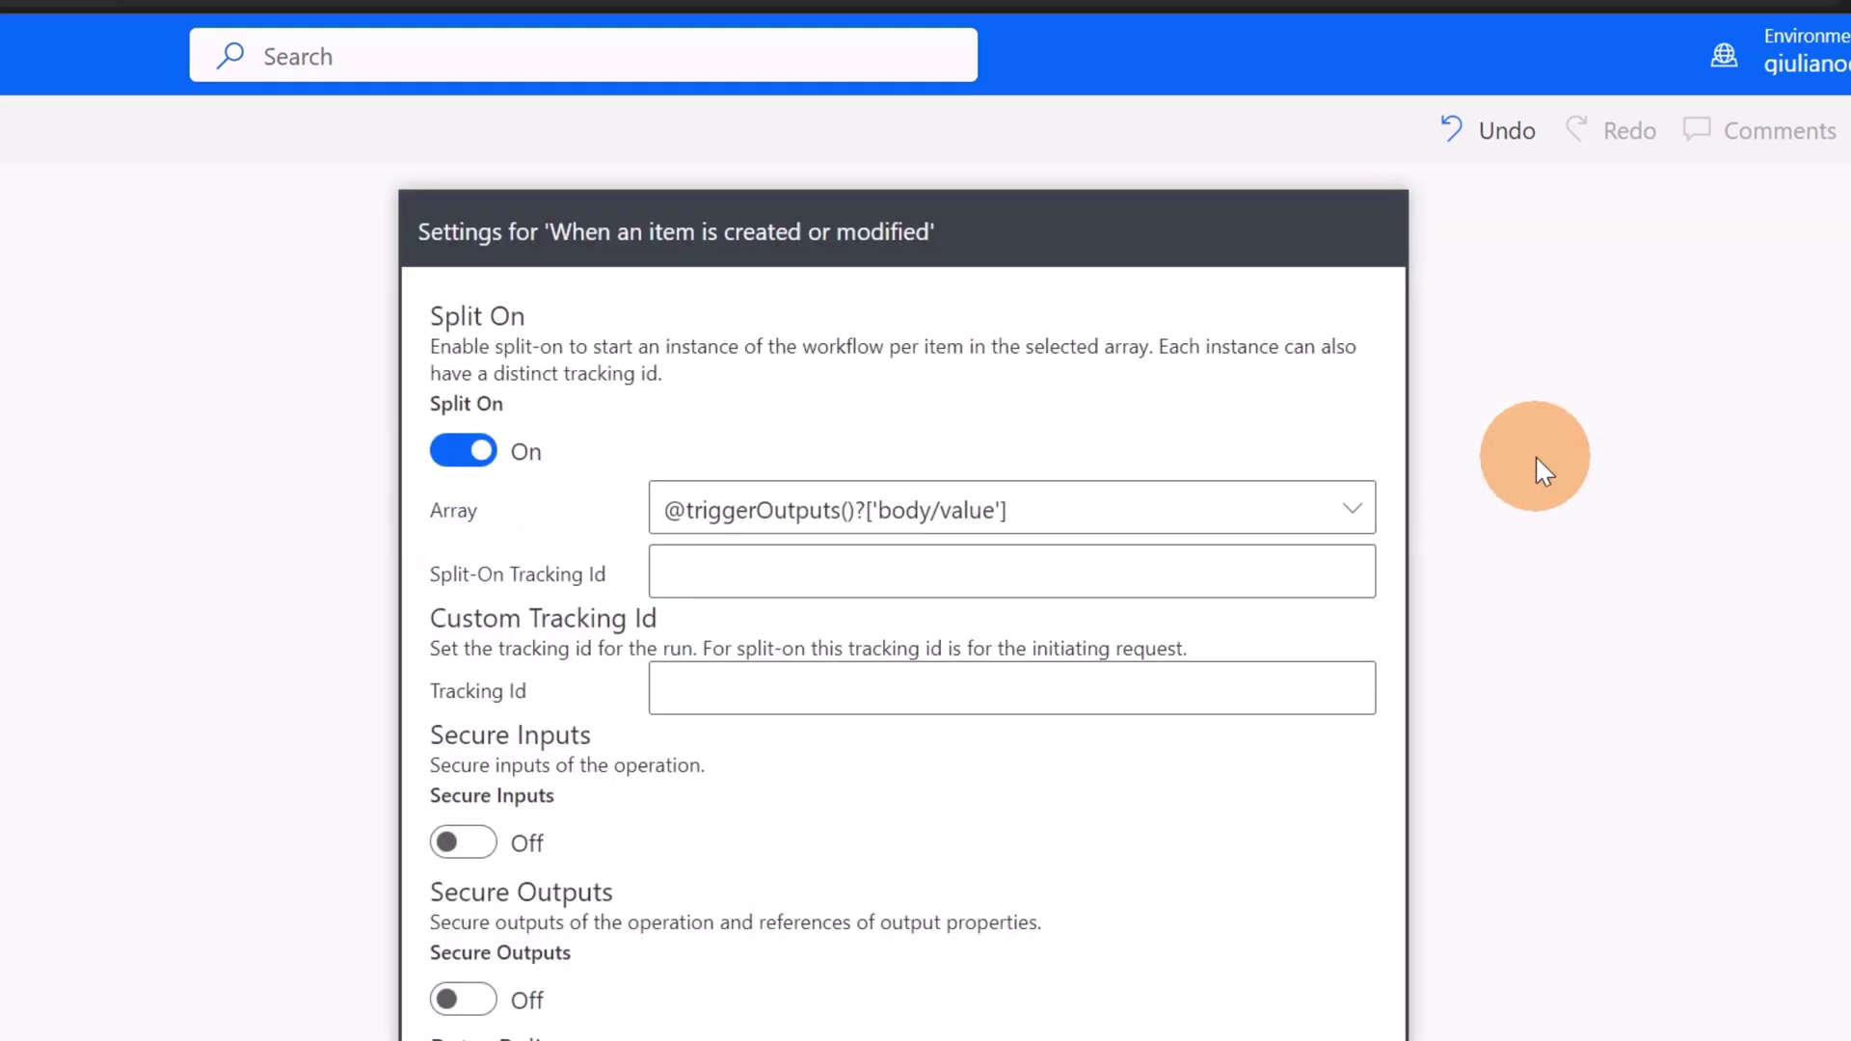
pyautogui.scroll(-7, 1140, 599)
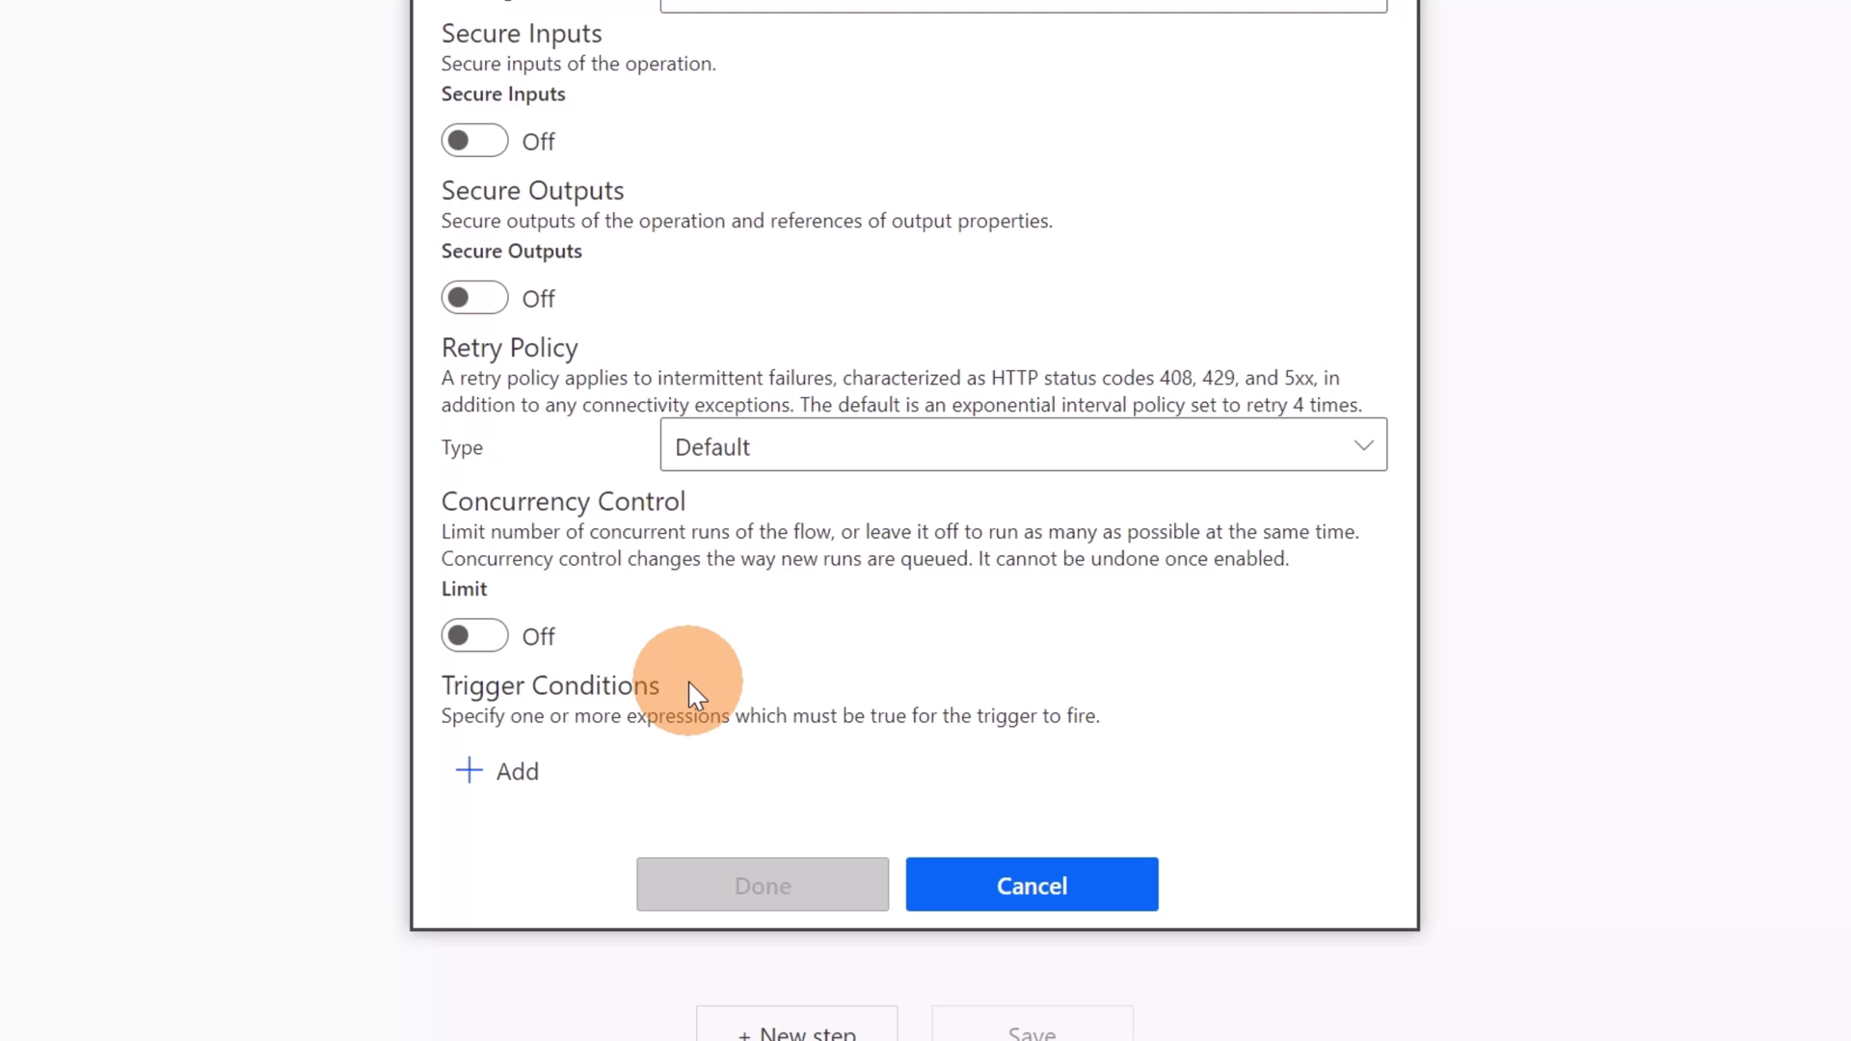
pyautogui.click(514, 776)
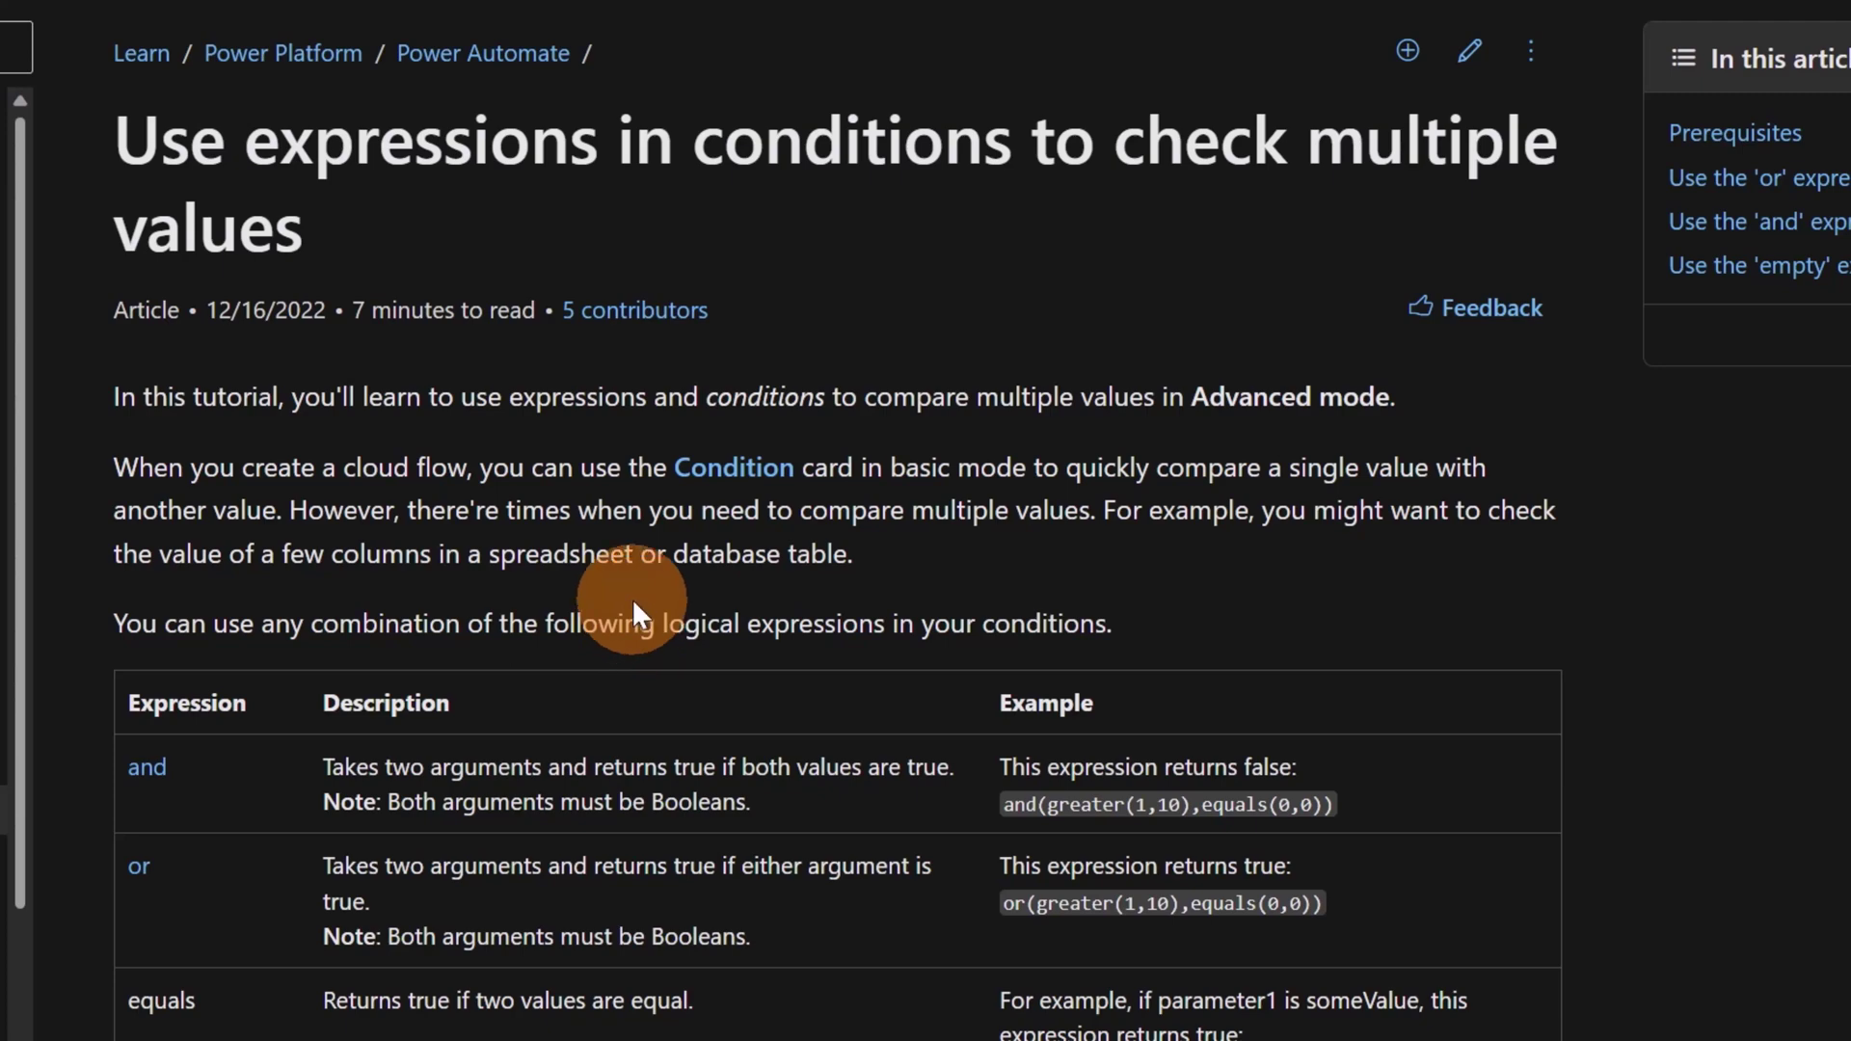
pyautogui.scroll(-5, 627, 597)
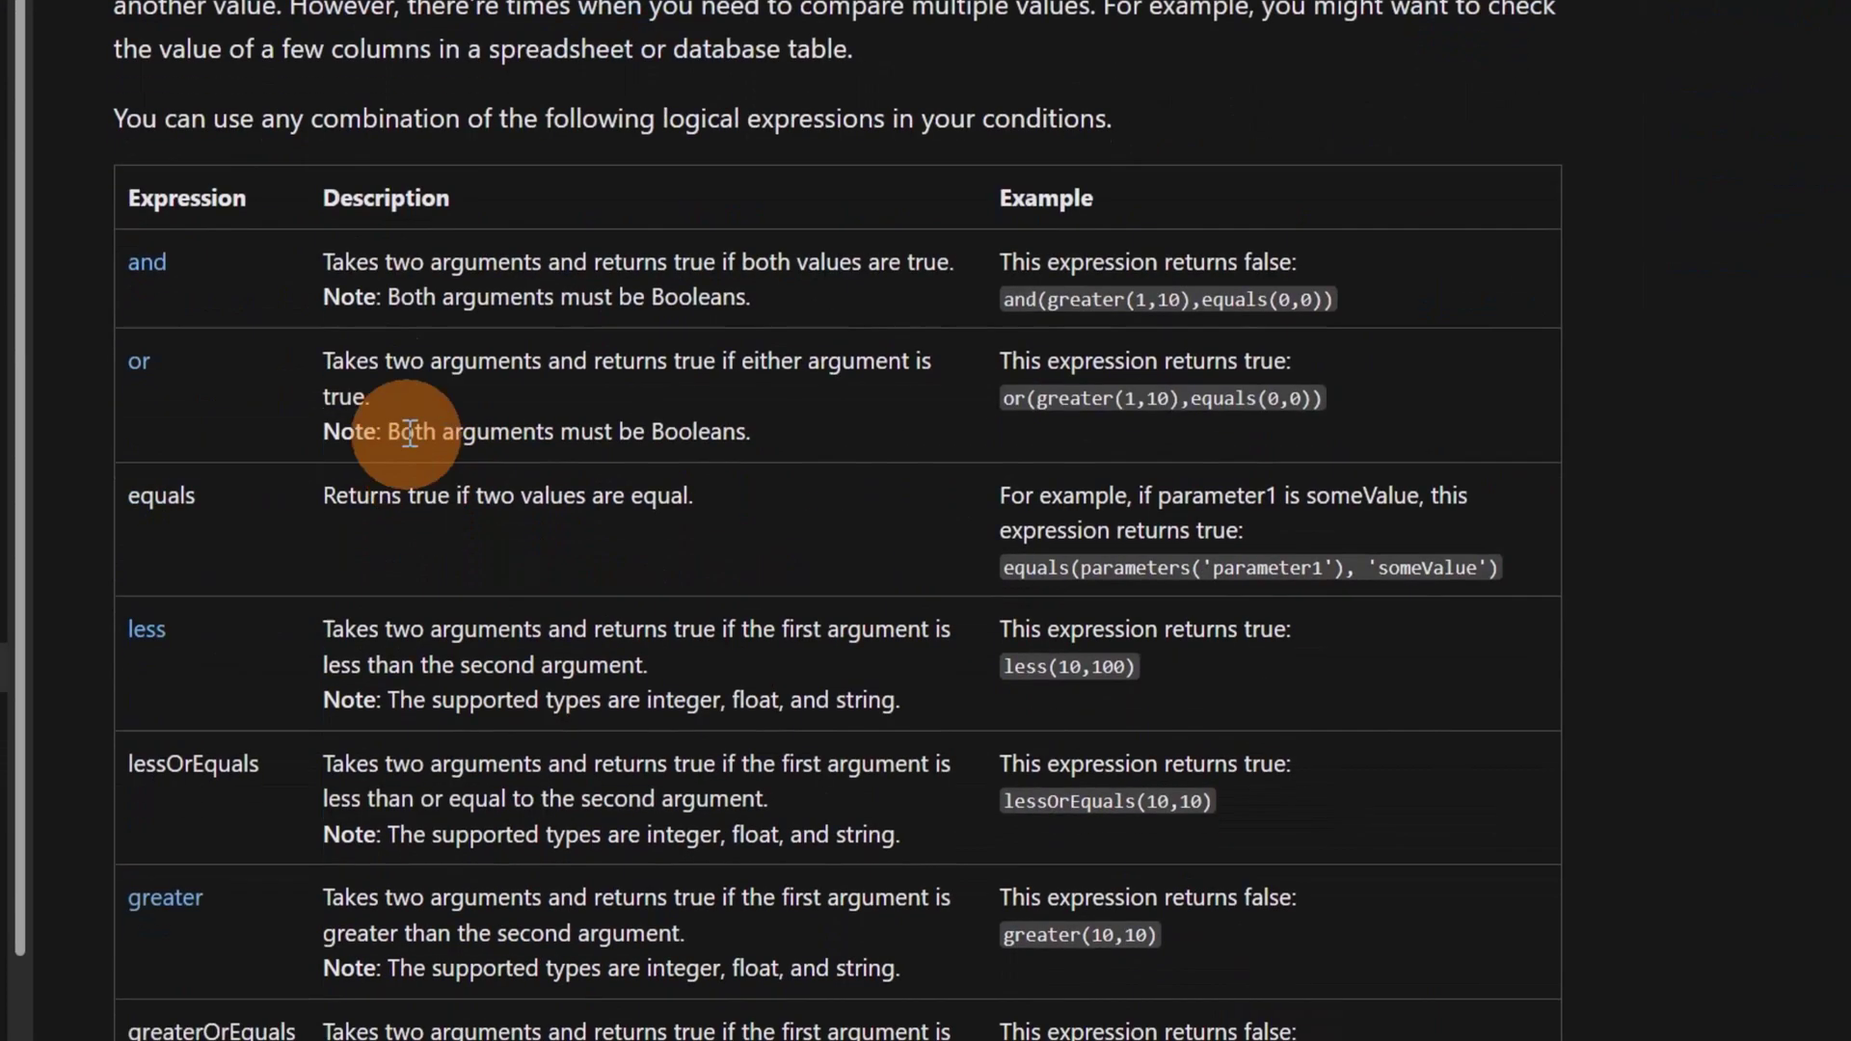
pyautogui.scroll(-3, 344, 302)
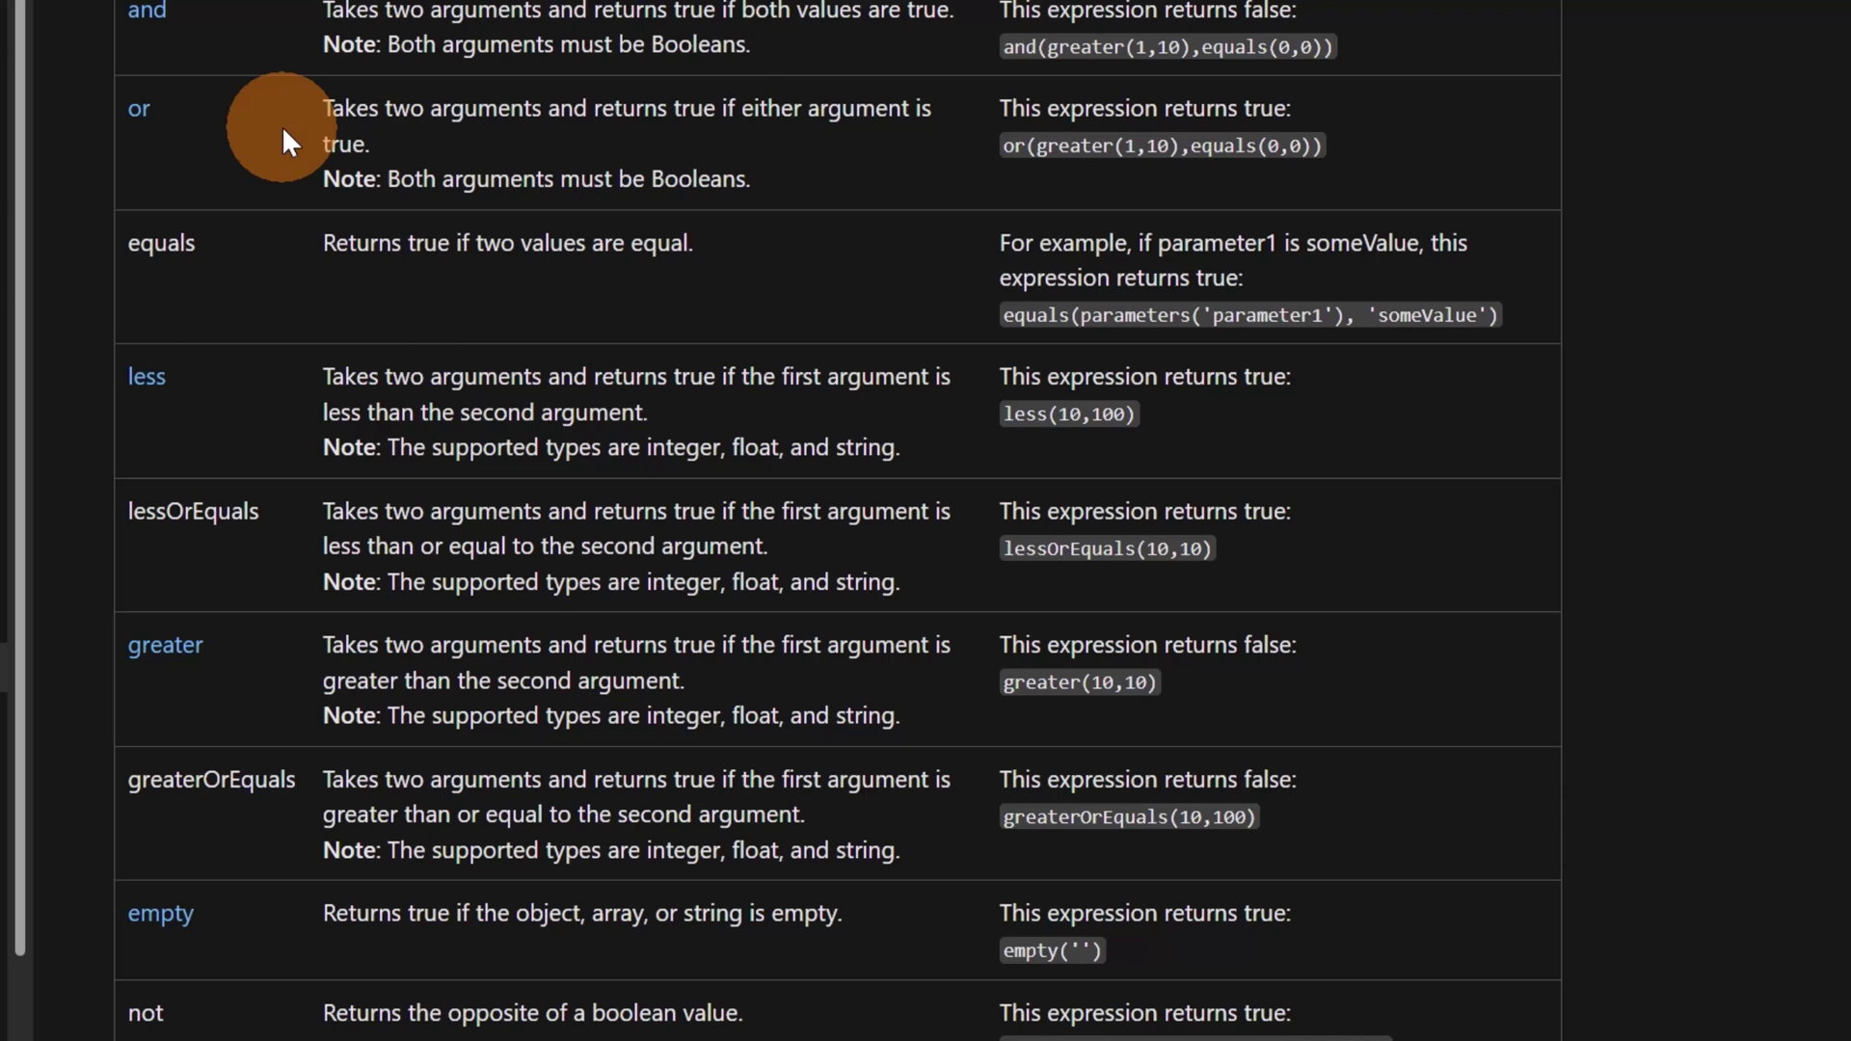
pyautogui.scroll(8, 282, 125)
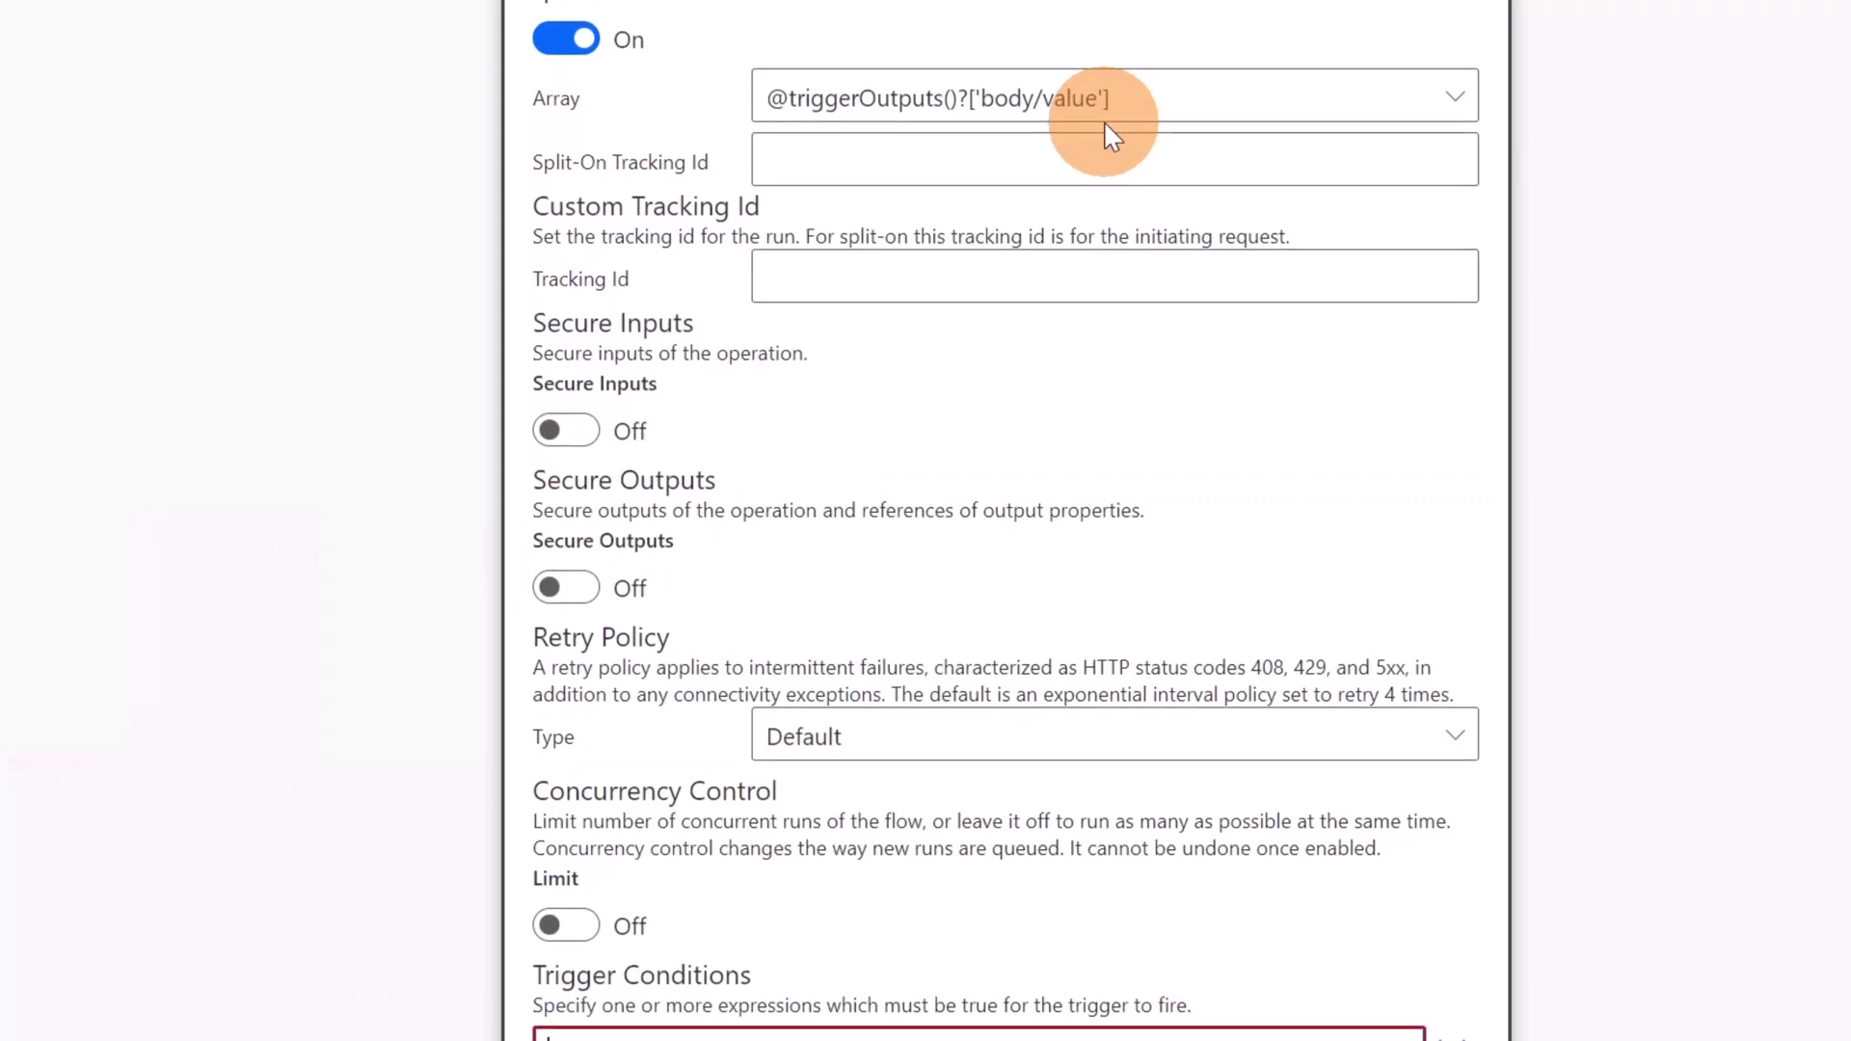
pyautogui.scroll(-4, 847, 694)
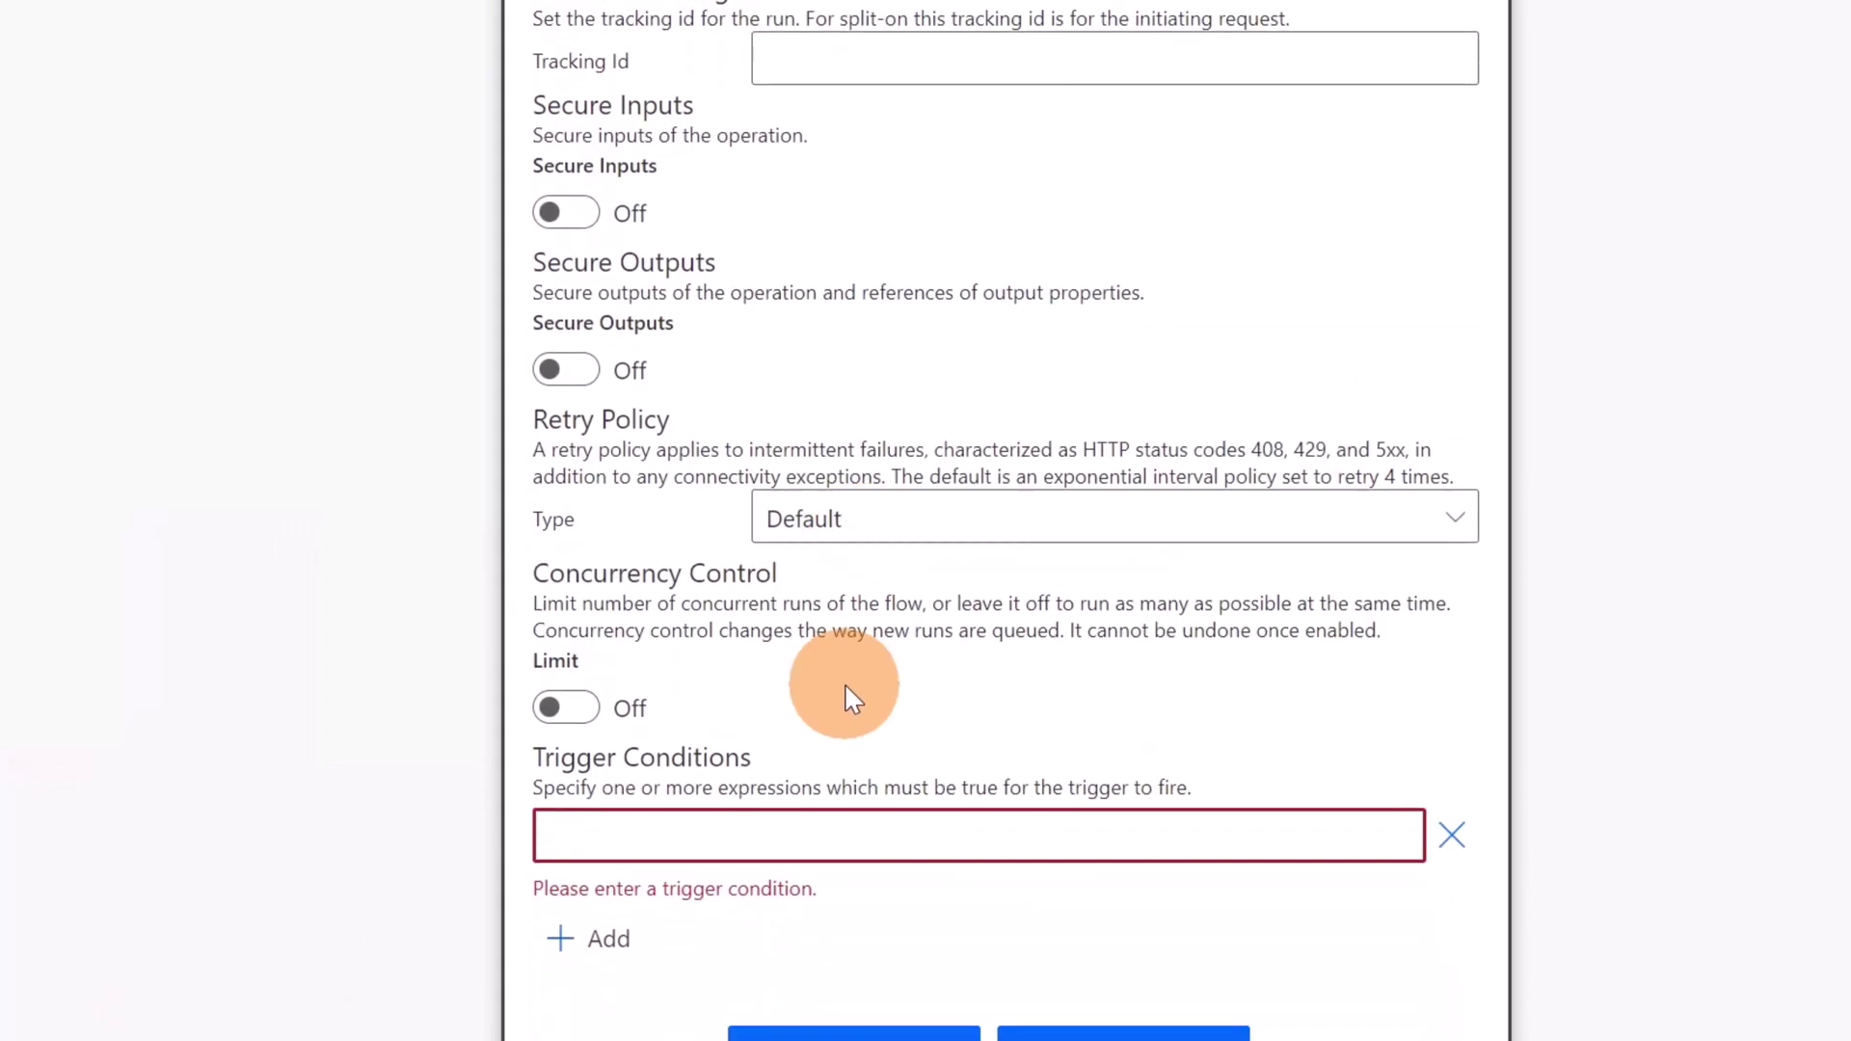
pyautogui.click(665, 701)
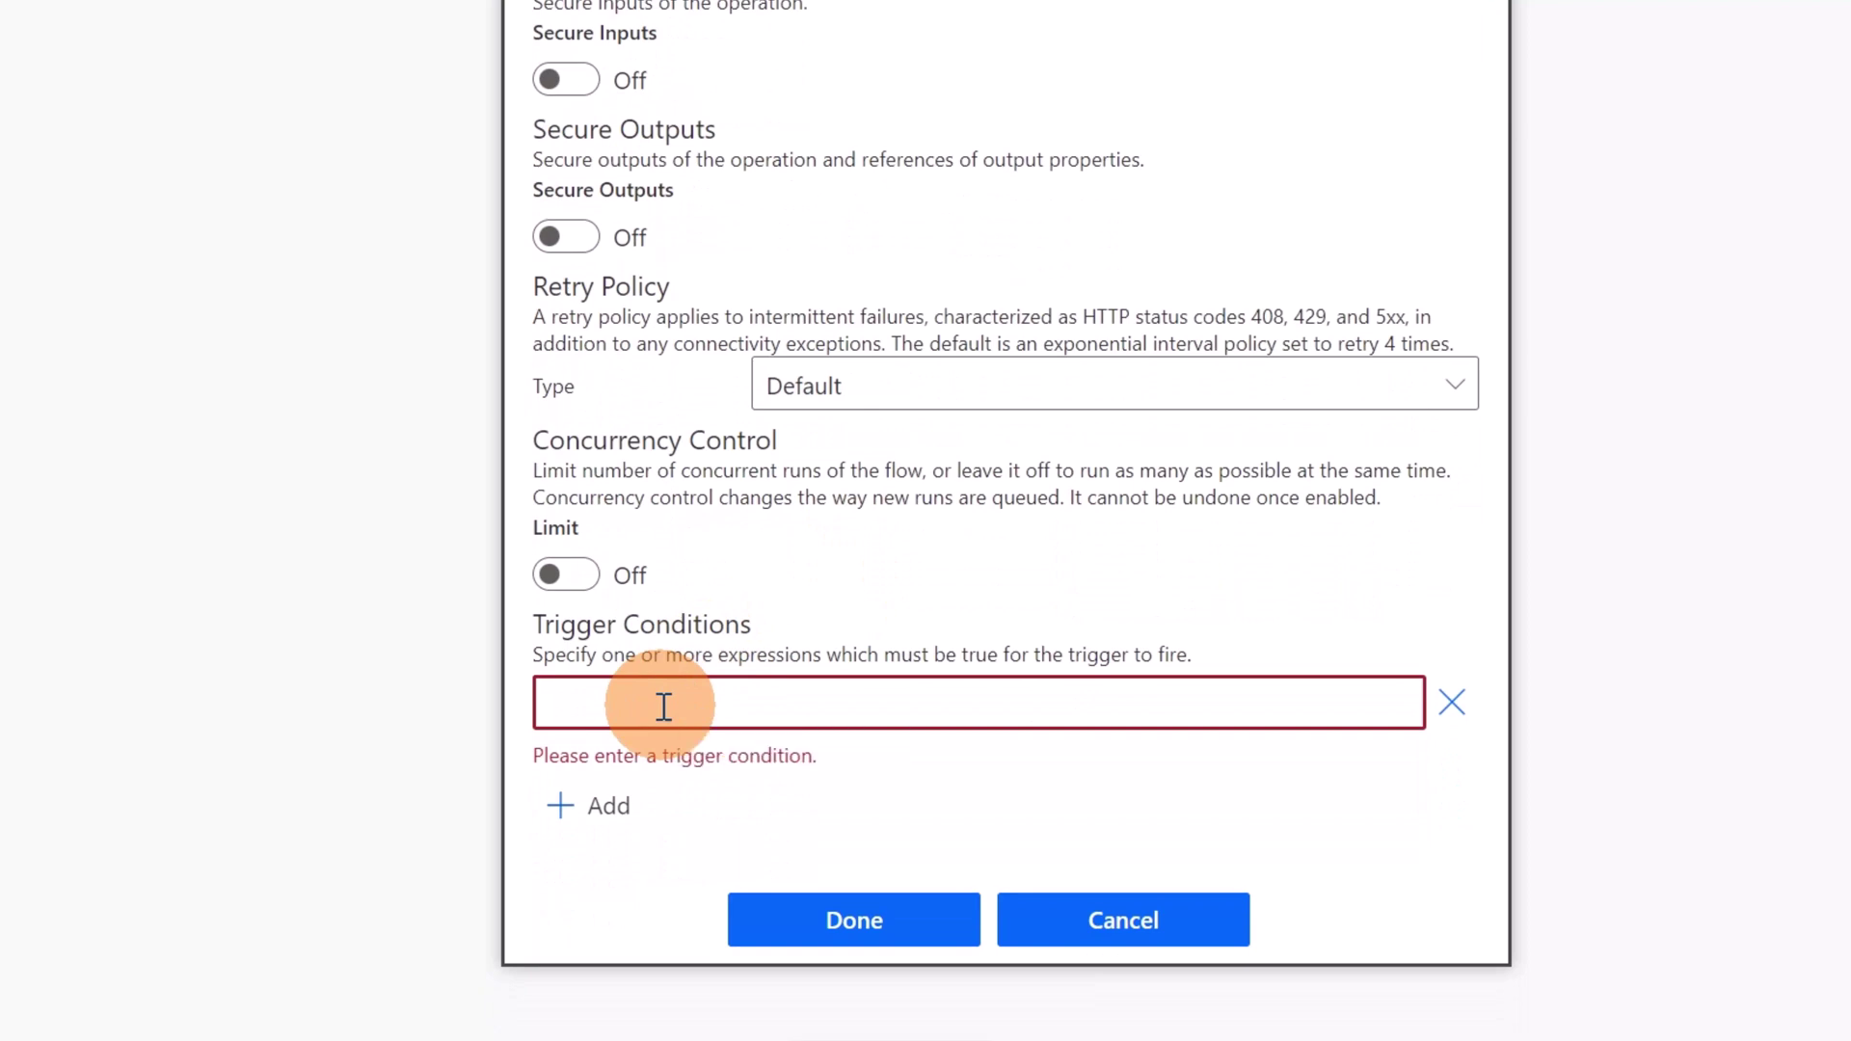
pyautogui.write("@equals(triggerOutputs()?['body/Progress/Value'], 'In progress')")
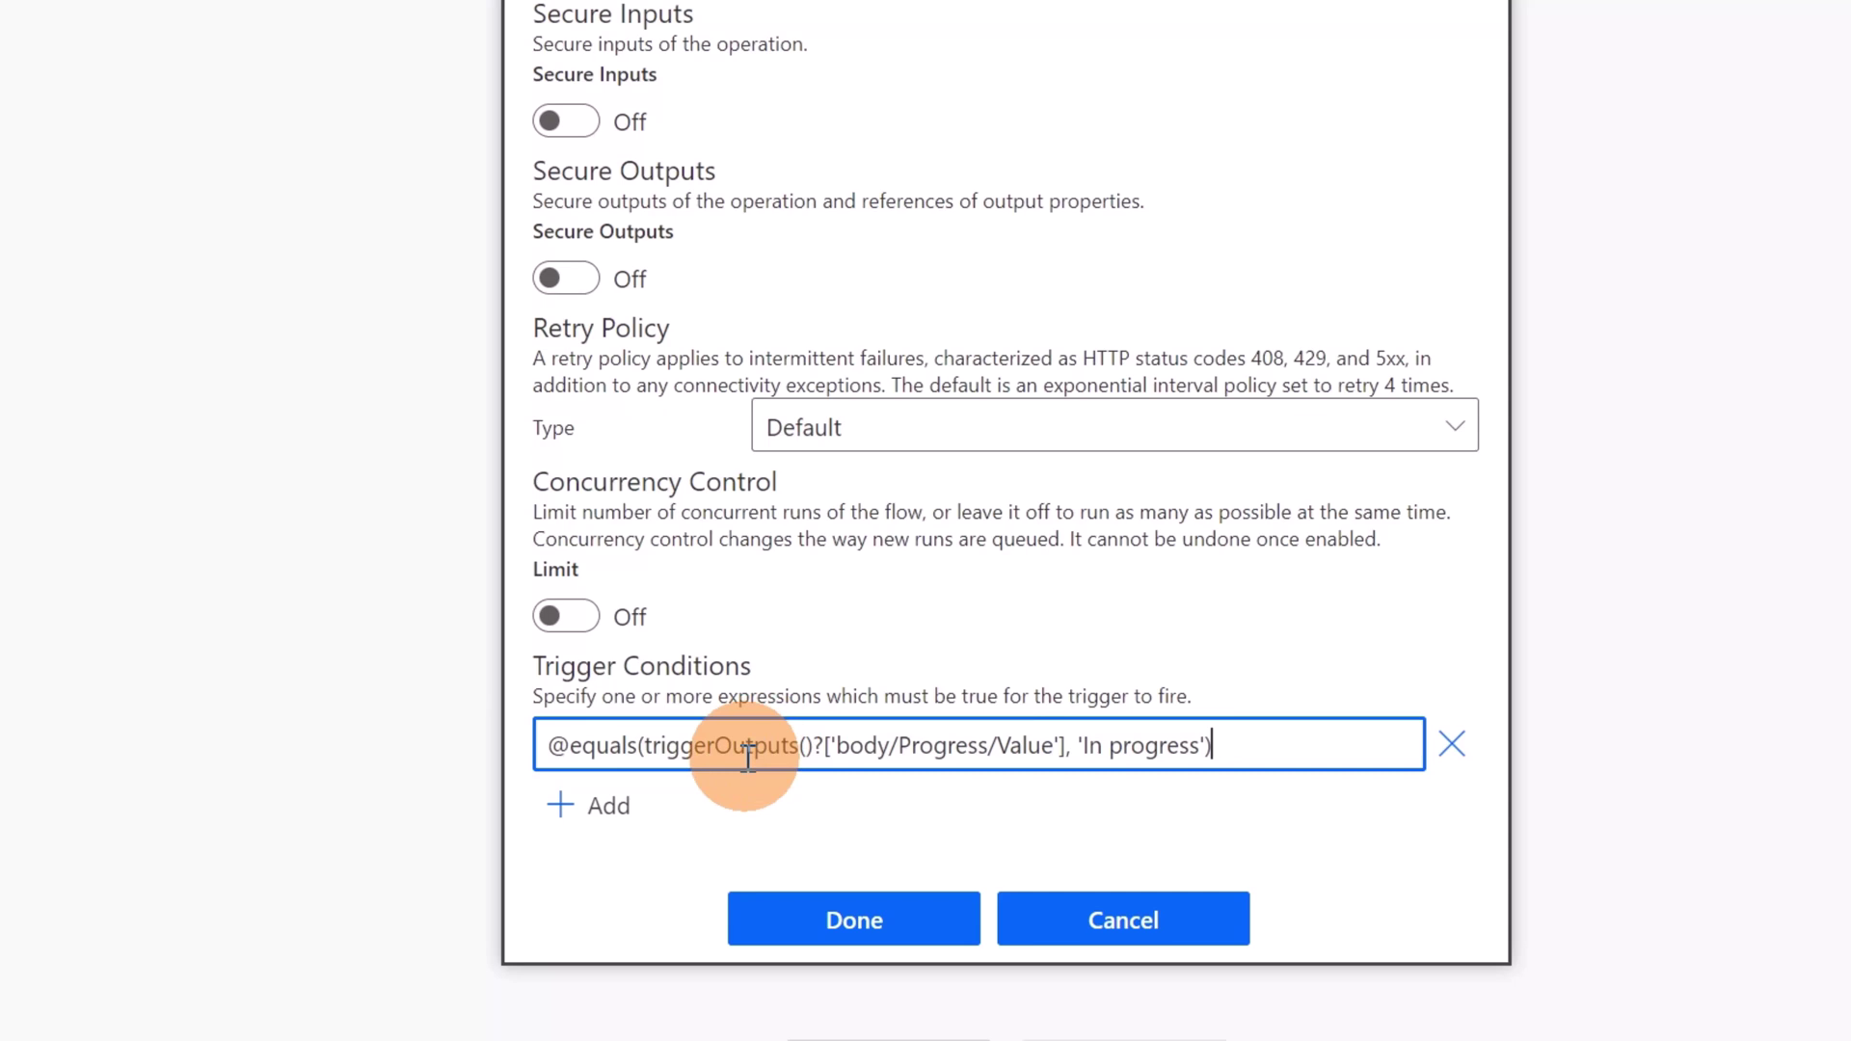
pyautogui.click(637, 747)
pyautogui.moveTo(638, 746); pyautogui.dragTo(548, 745)
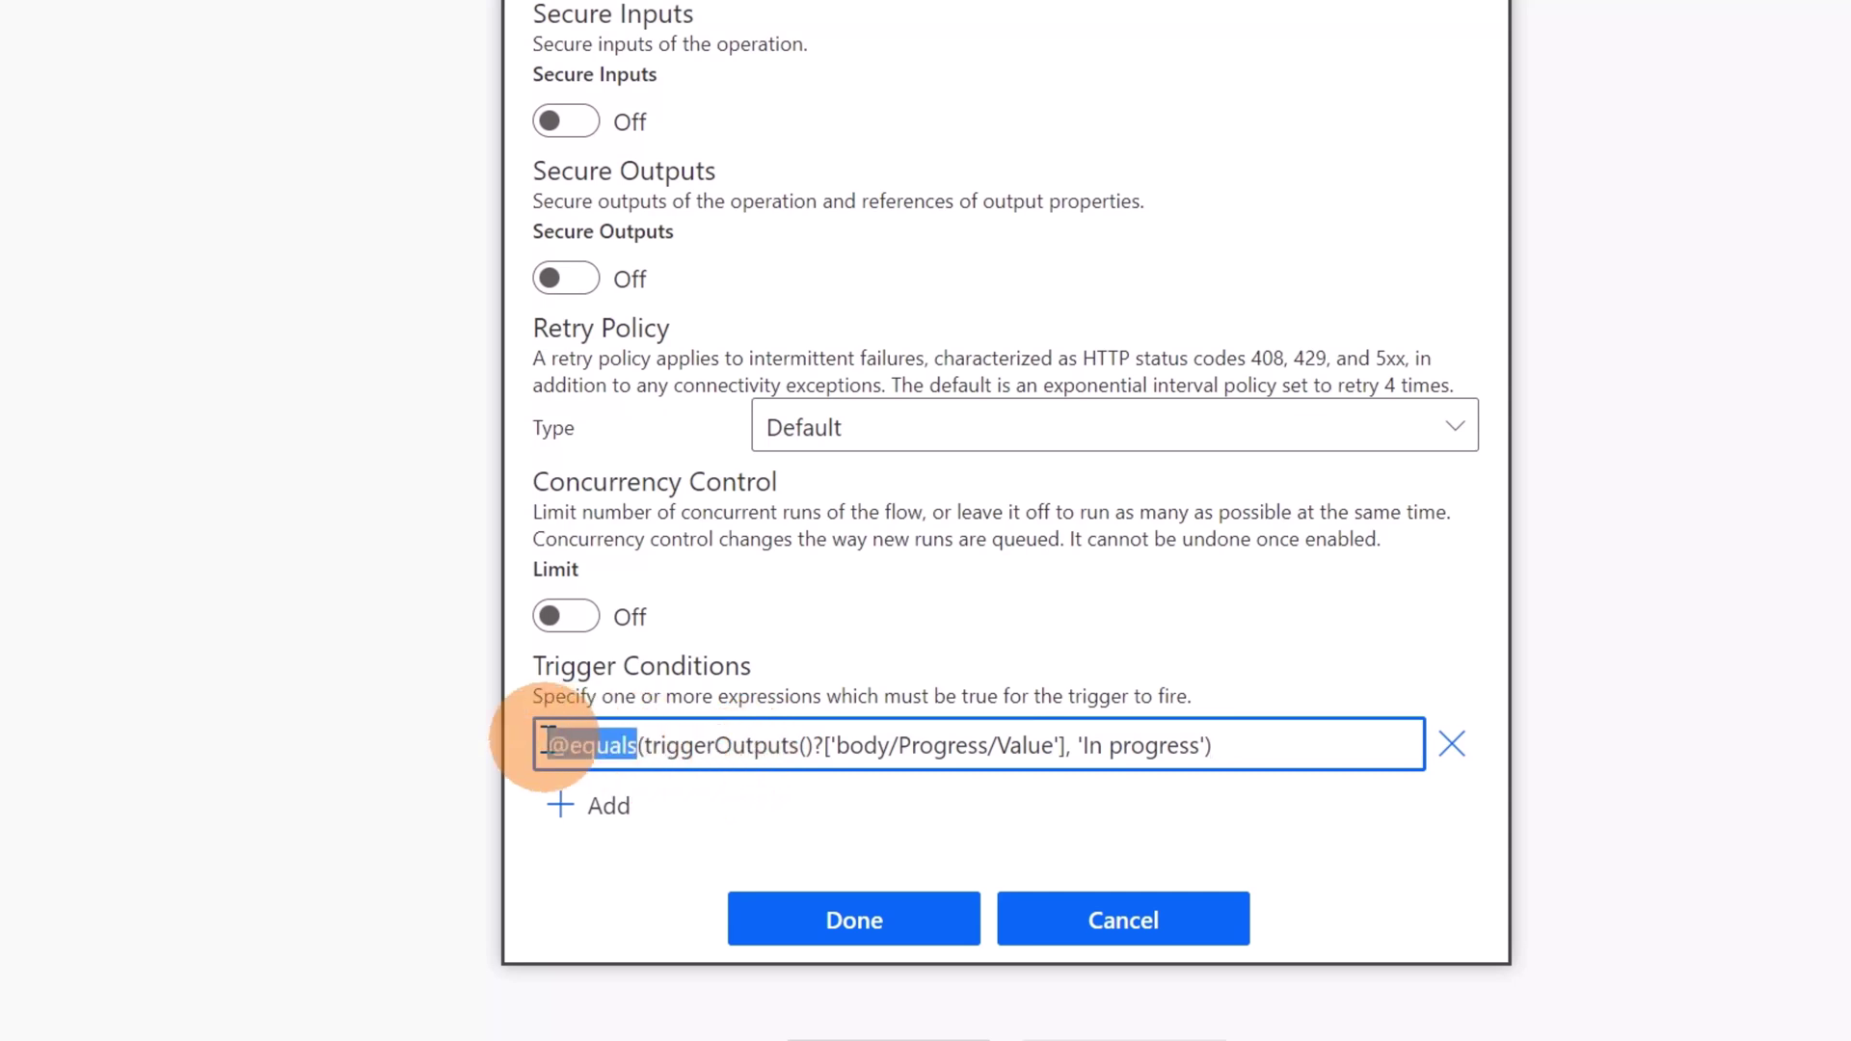
pyautogui.click(841, 745)
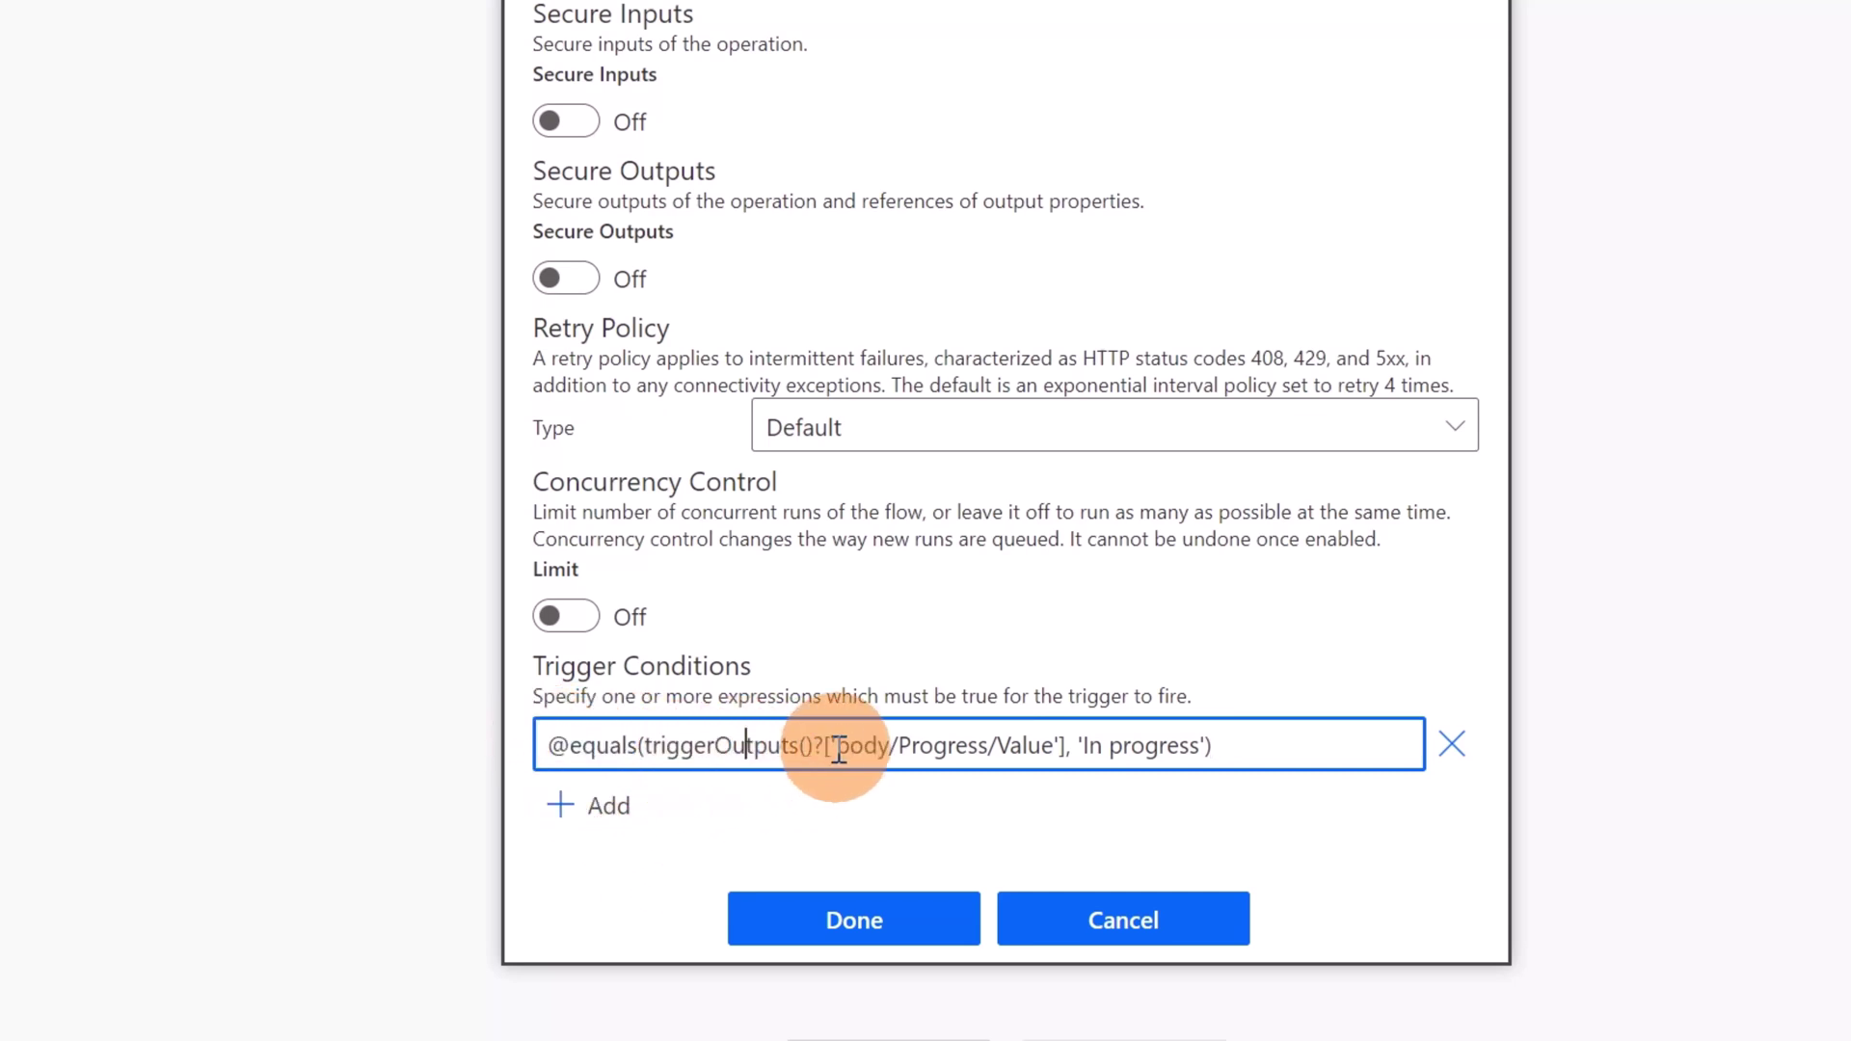
pyautogui.click(933, 745)
pyautogui.click(1020, 745)
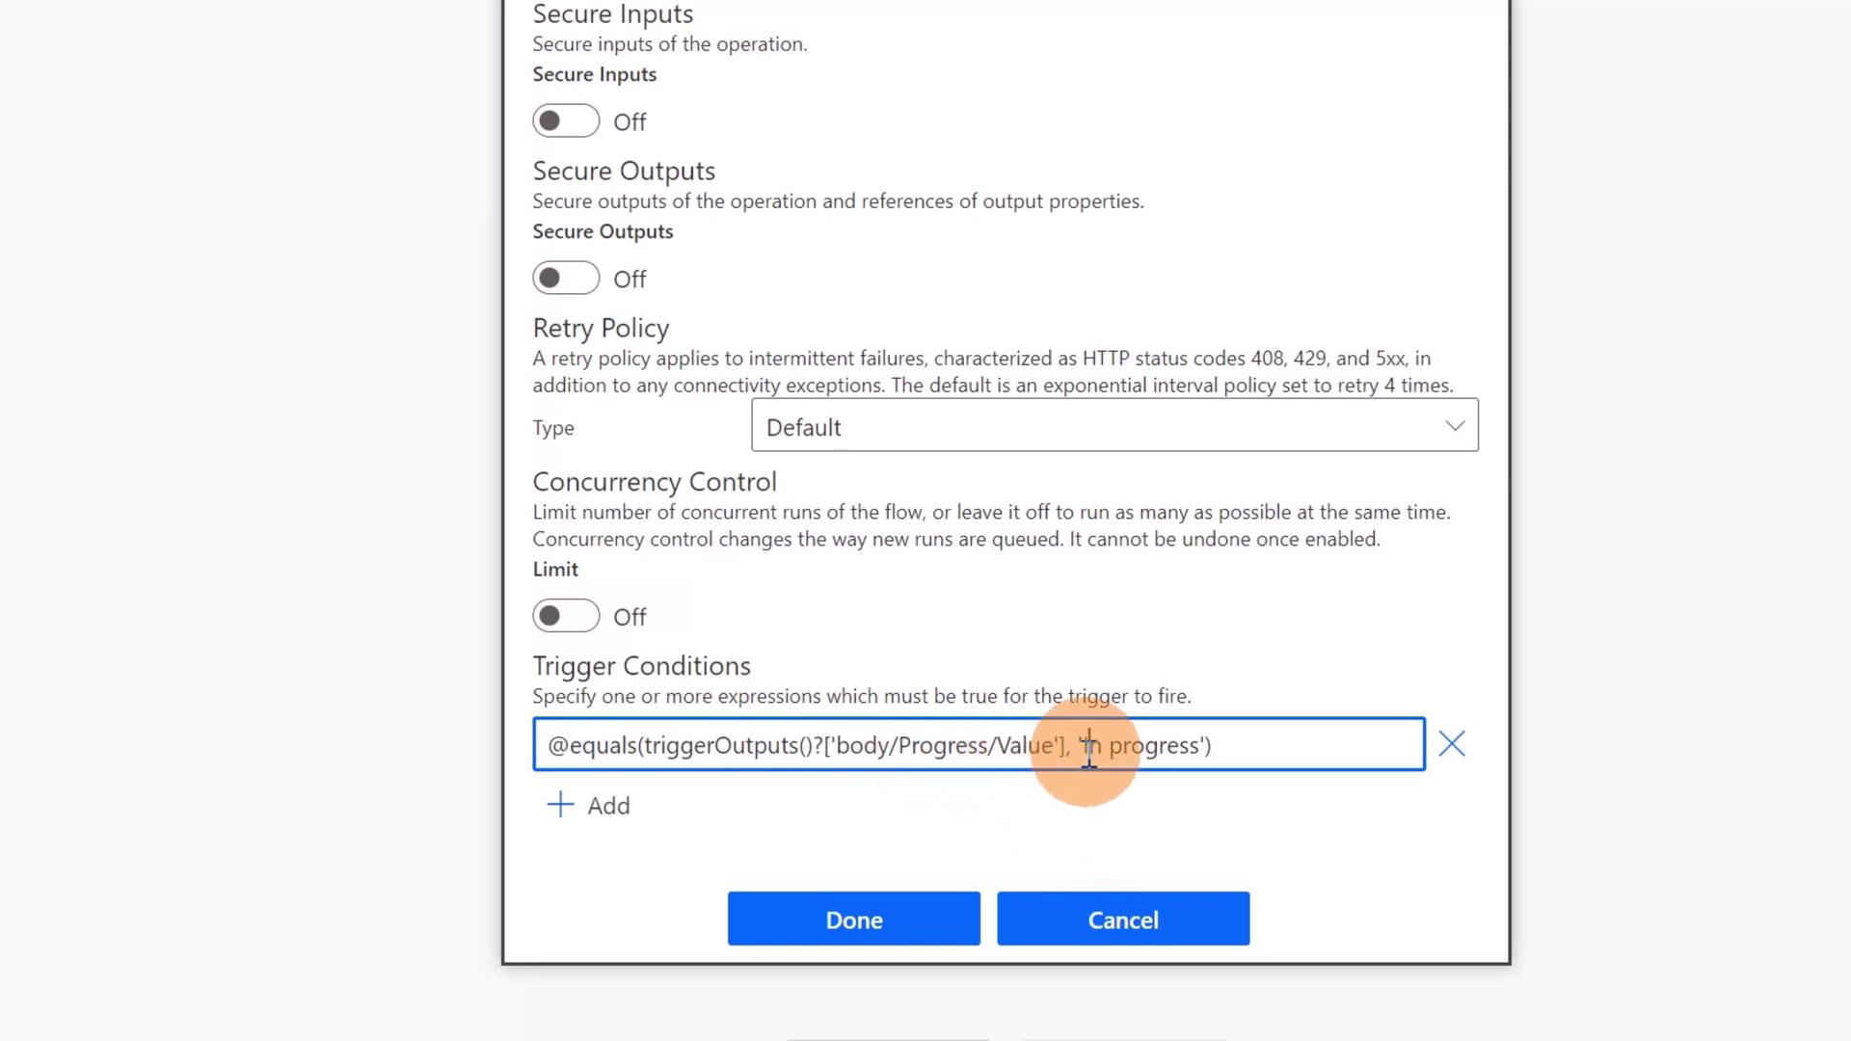
pyautogui.moveTo(1087, 748); pyautogui.dragTo(1198, 813)
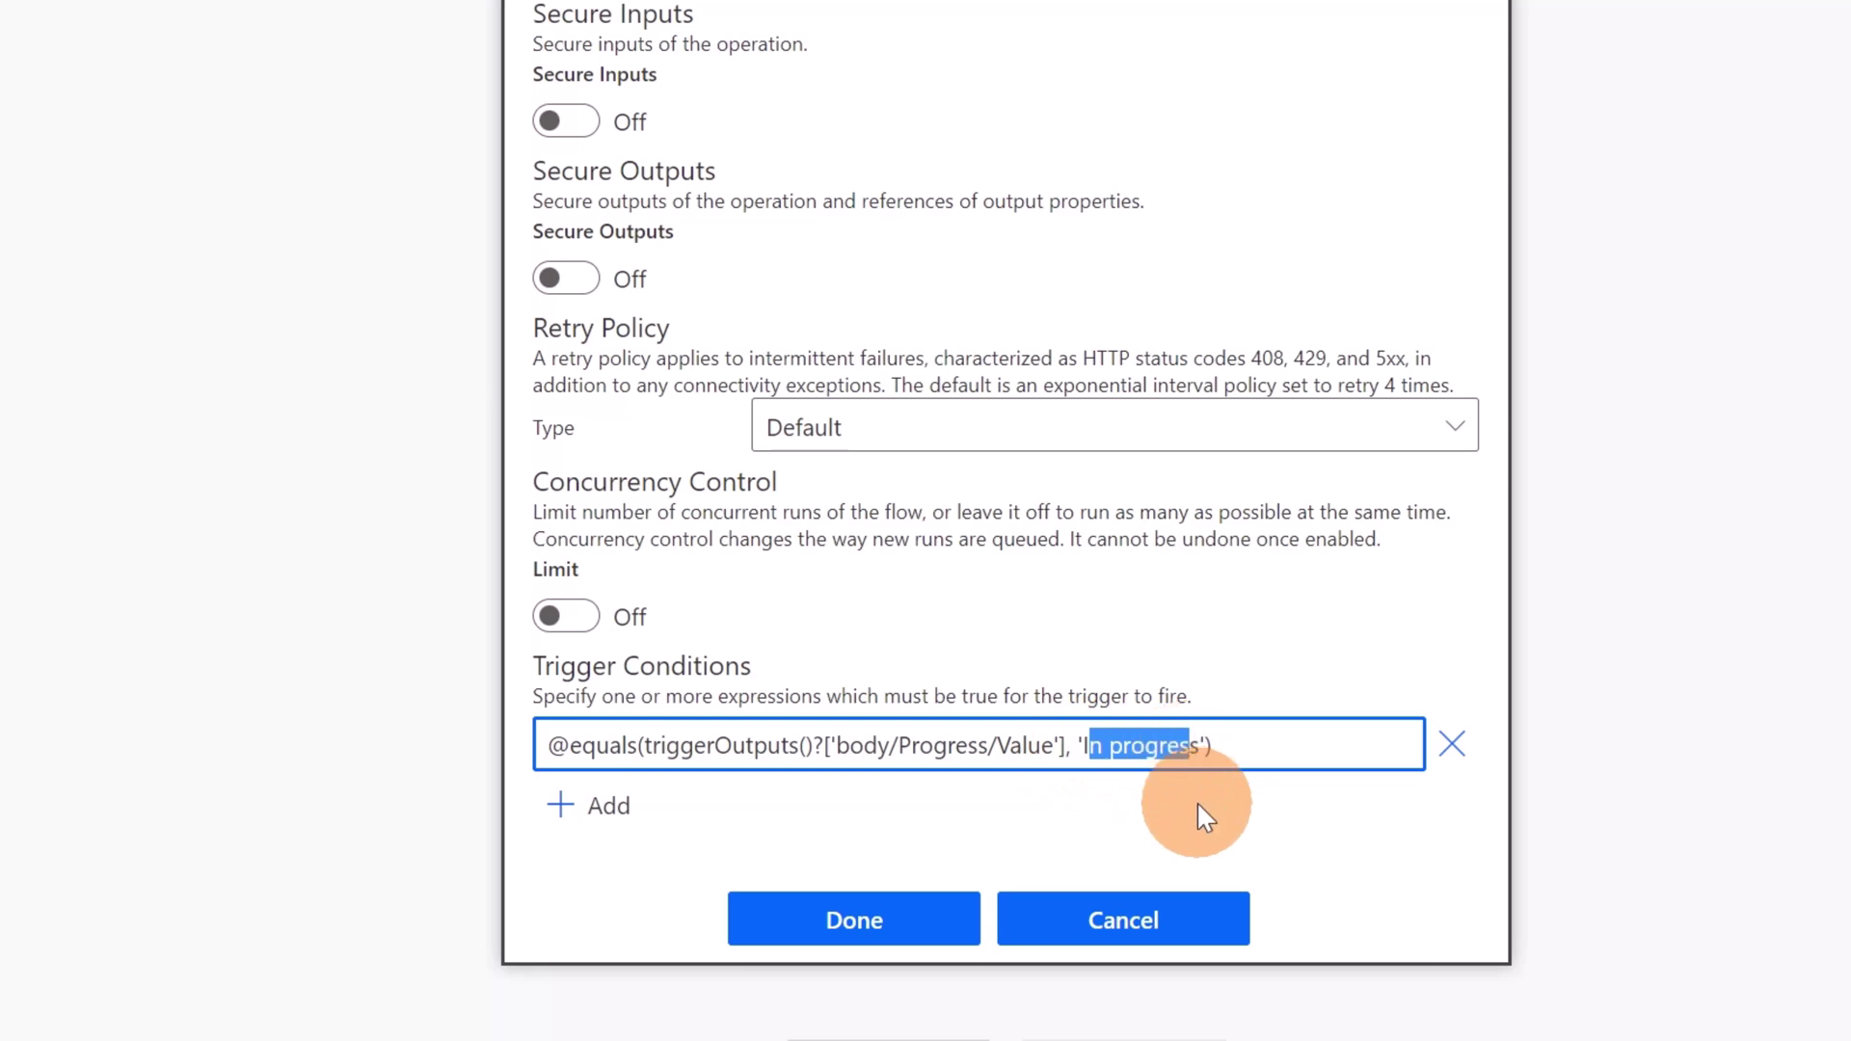
pyautogui.click(1292, 814)
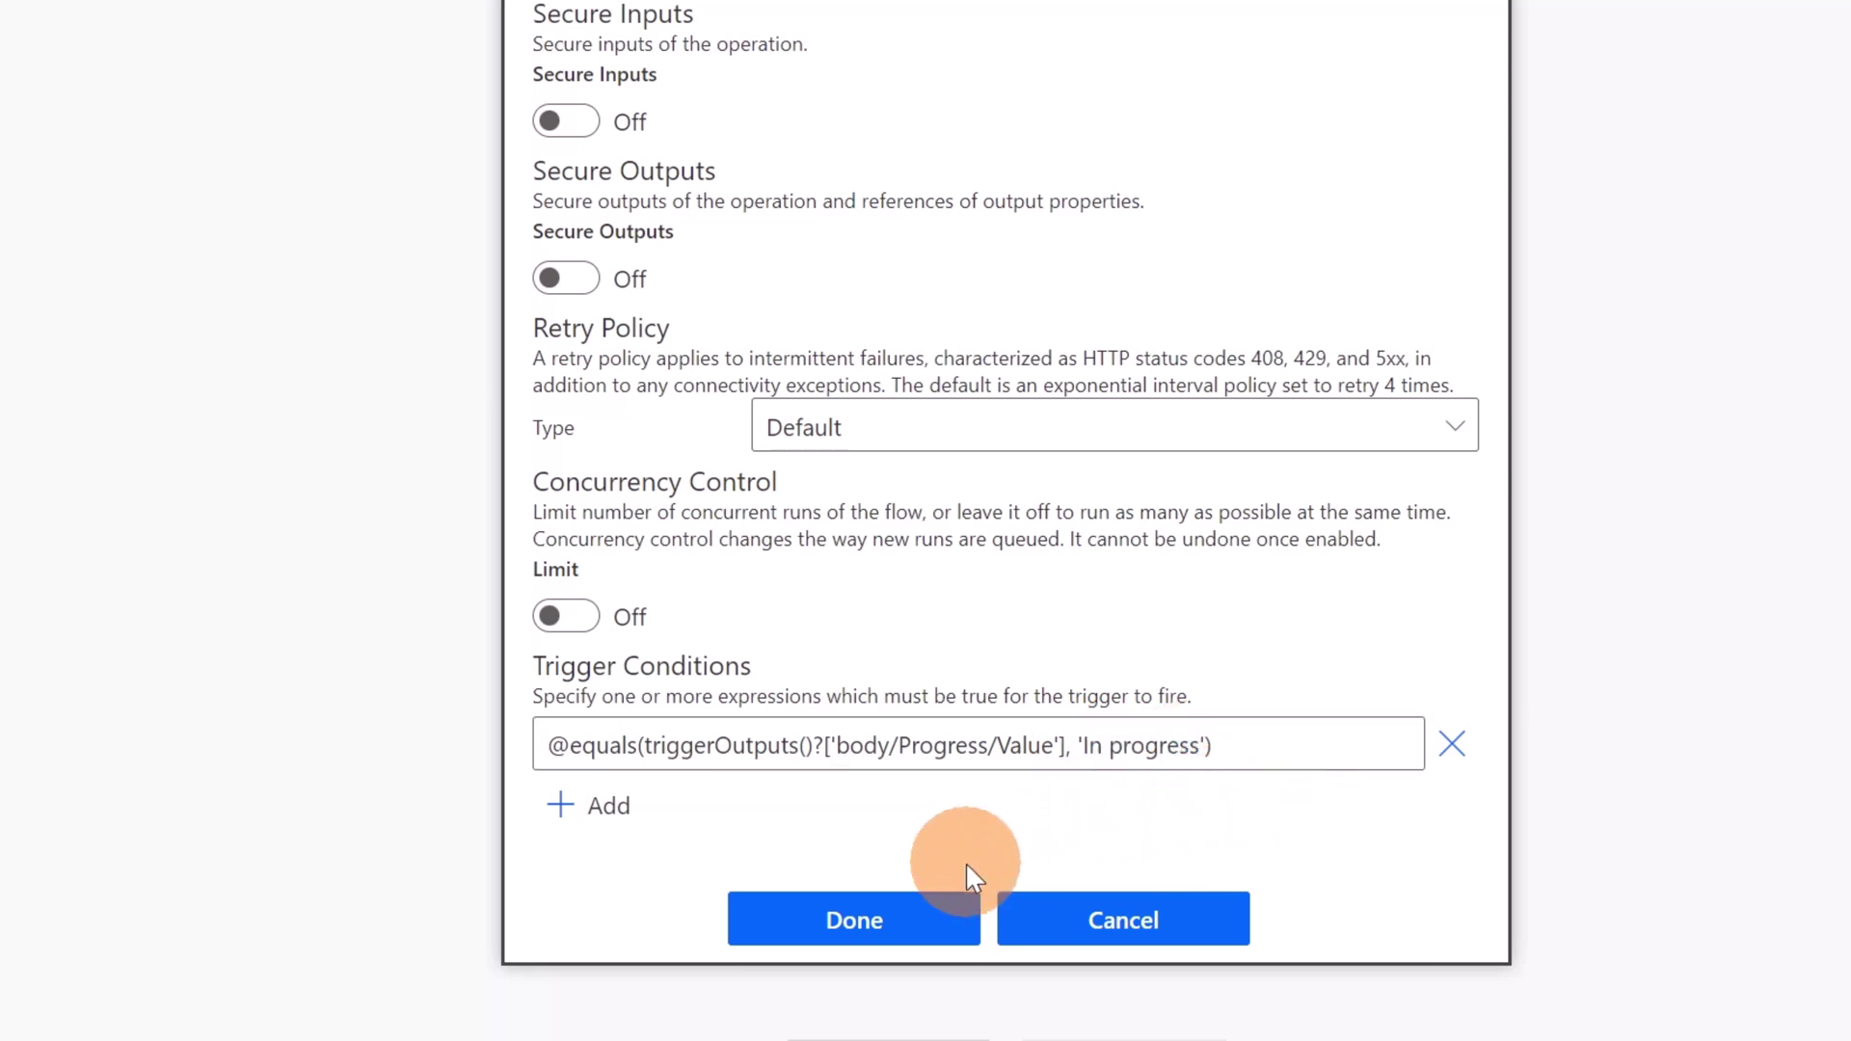
pyautogui.click(890, 928)
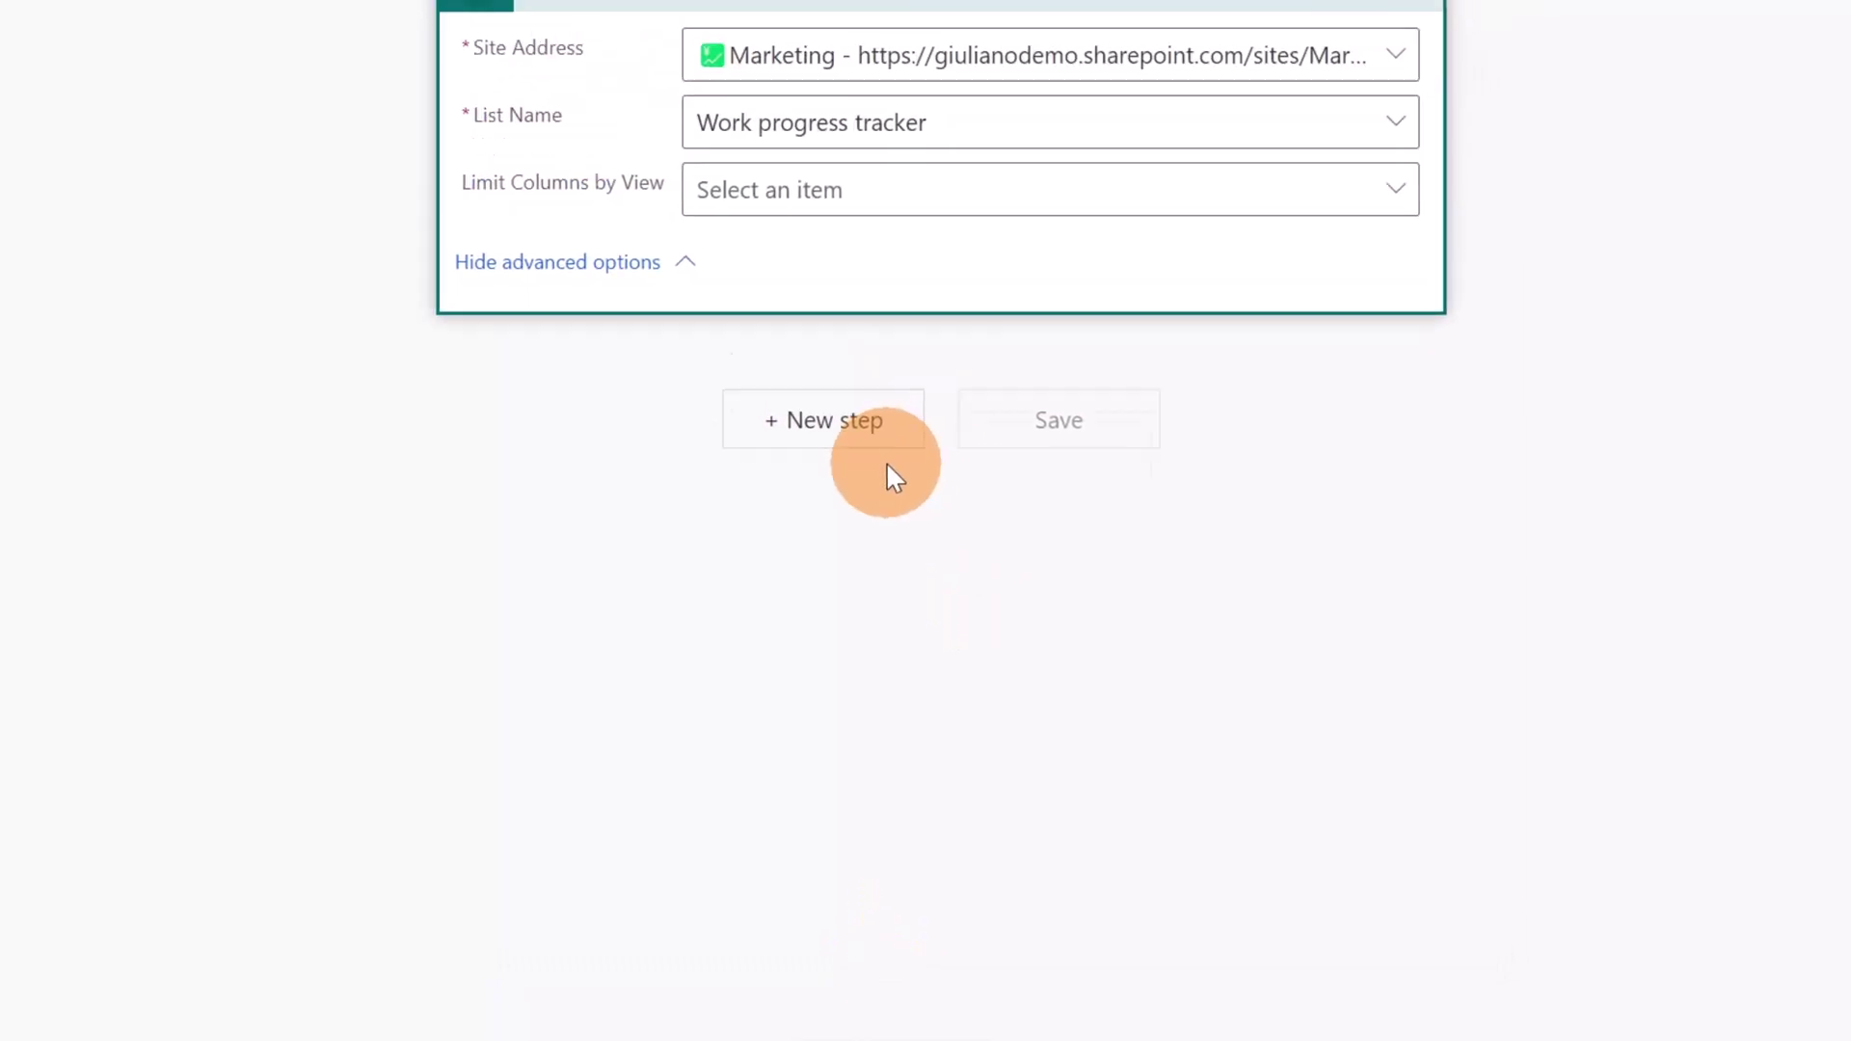
# Add the Office 365 Outlook 'Send an email (V2)' action after the trigger.
pyautogui.click(747, 680)
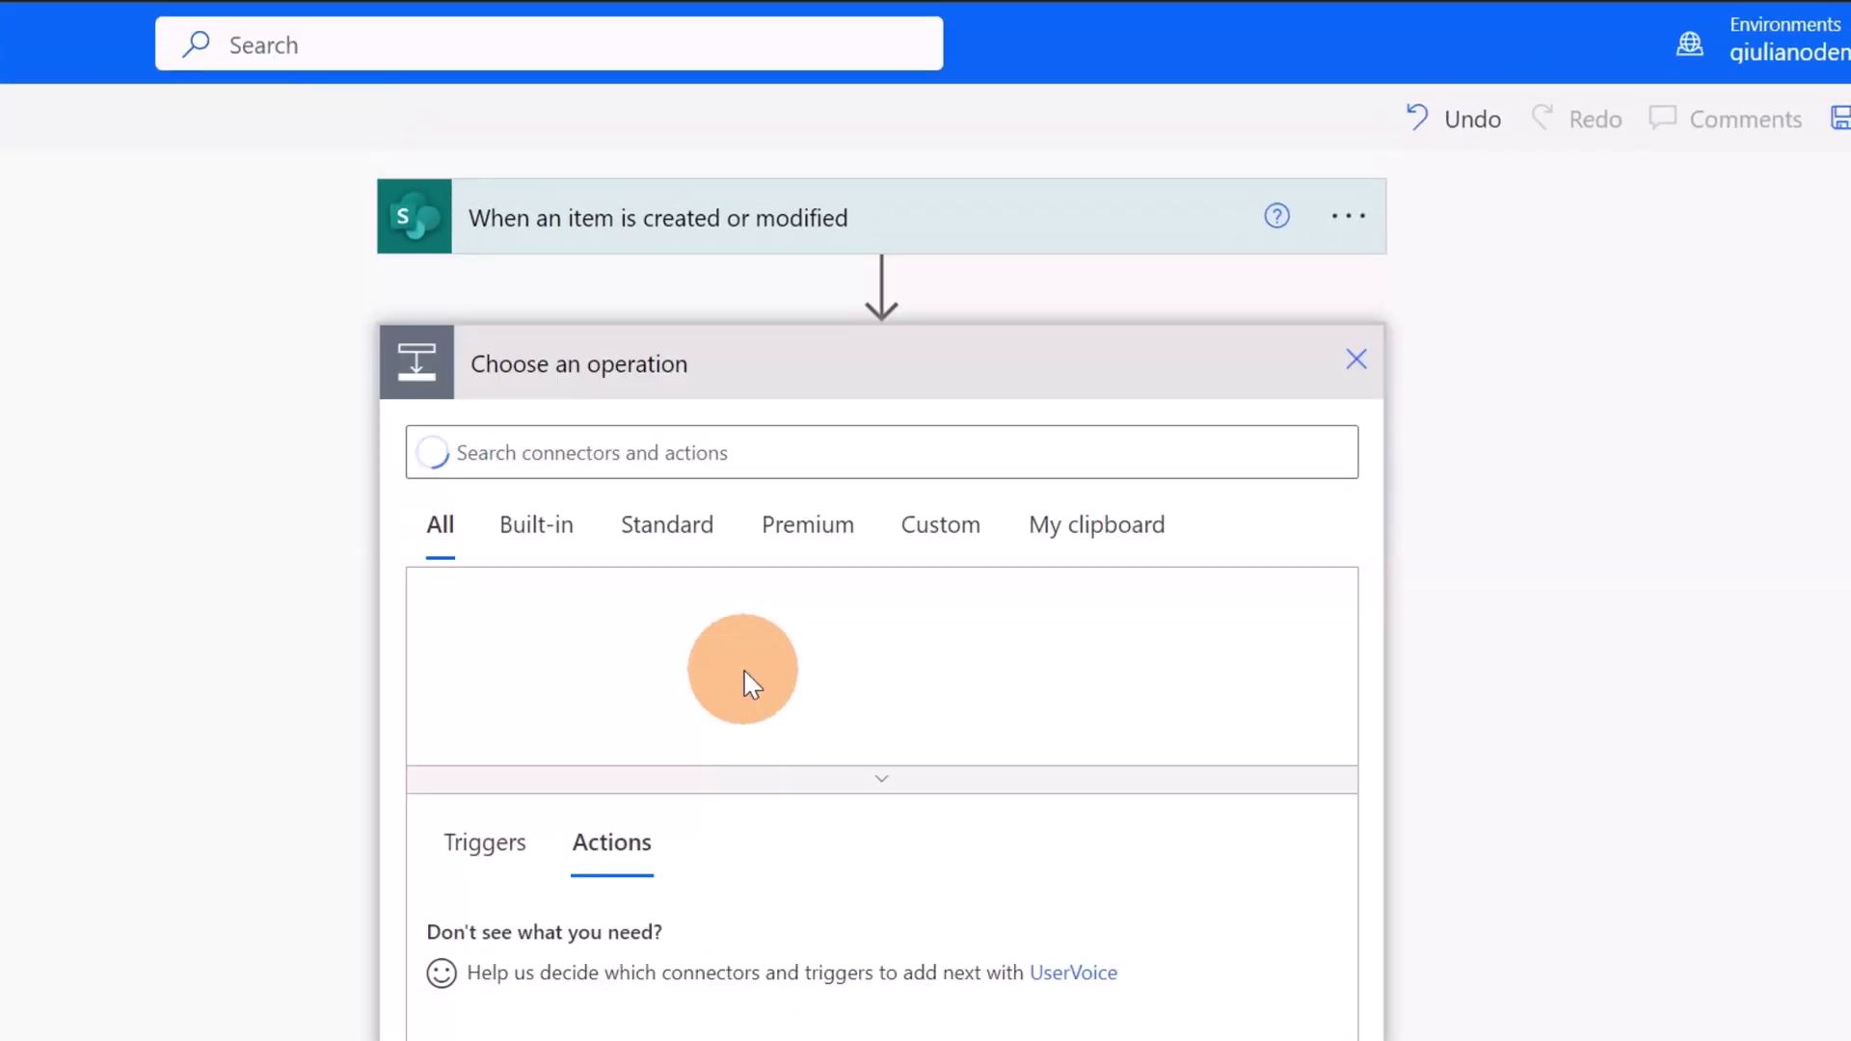
pyautogui.click(739, 469)
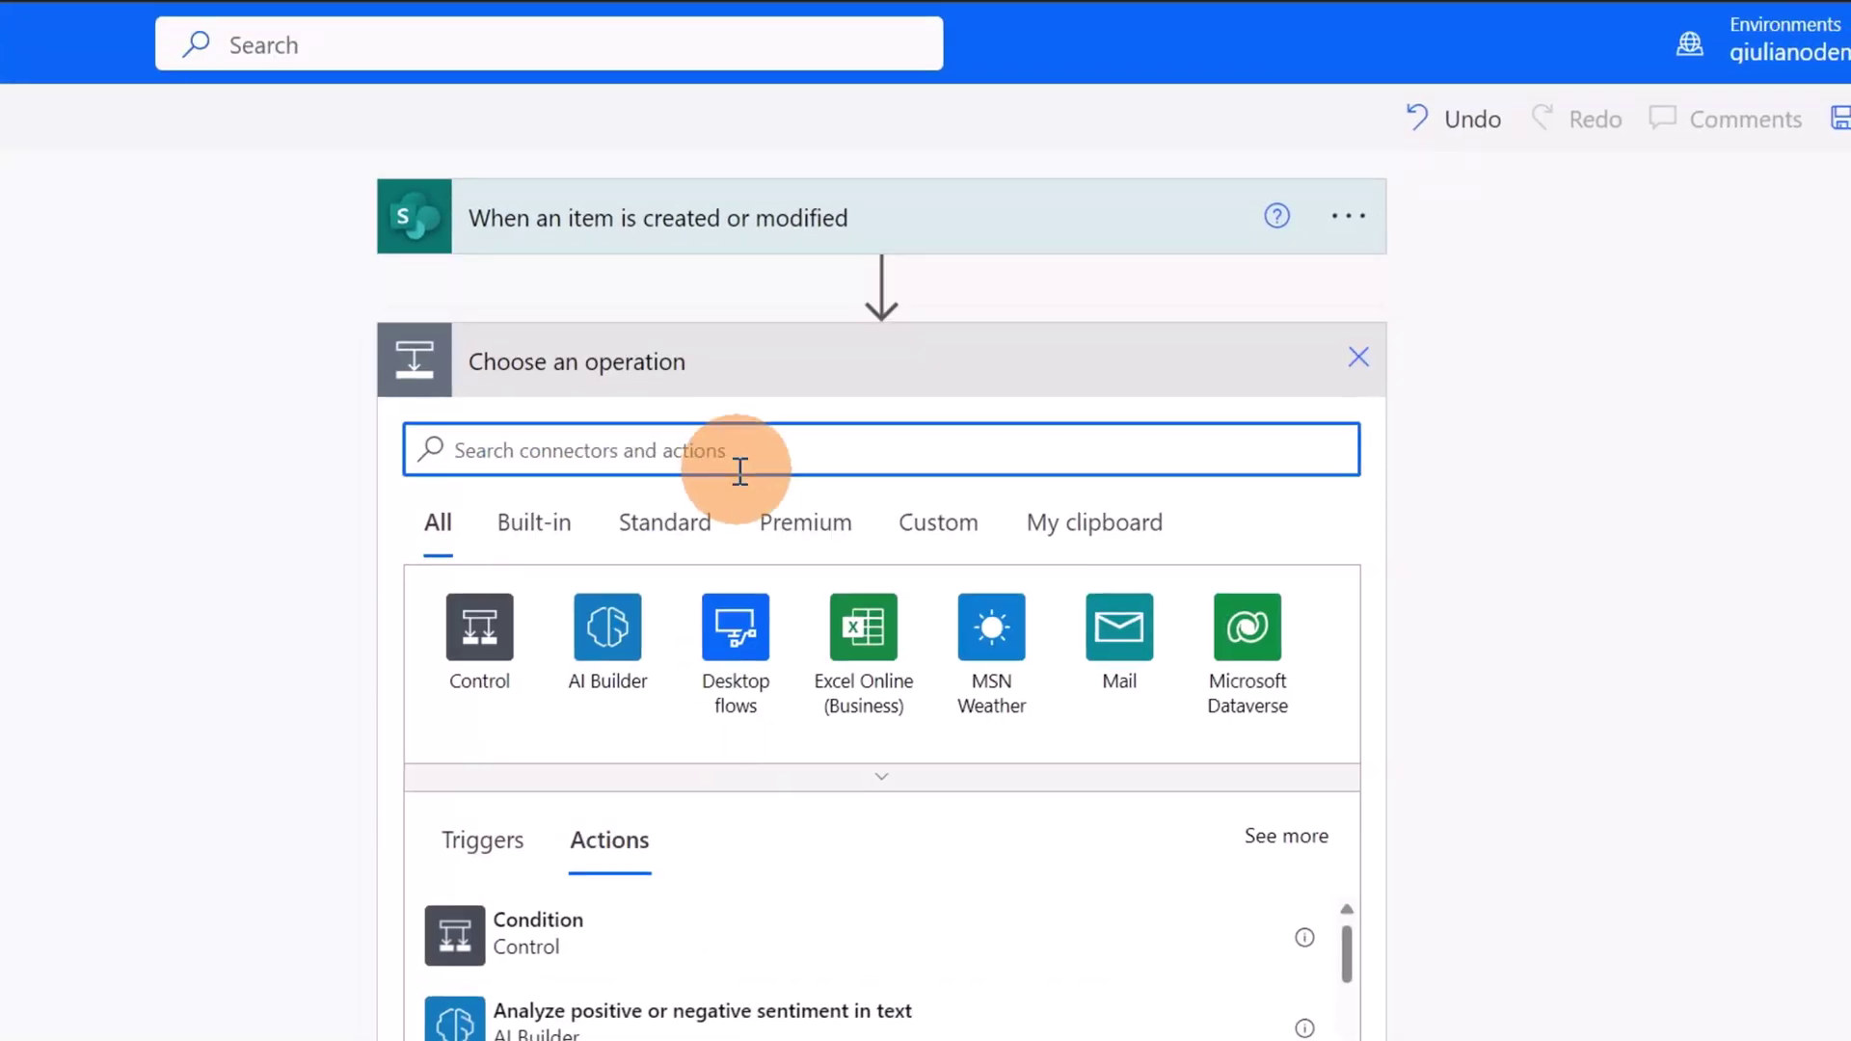
pyautogui.write('outl')
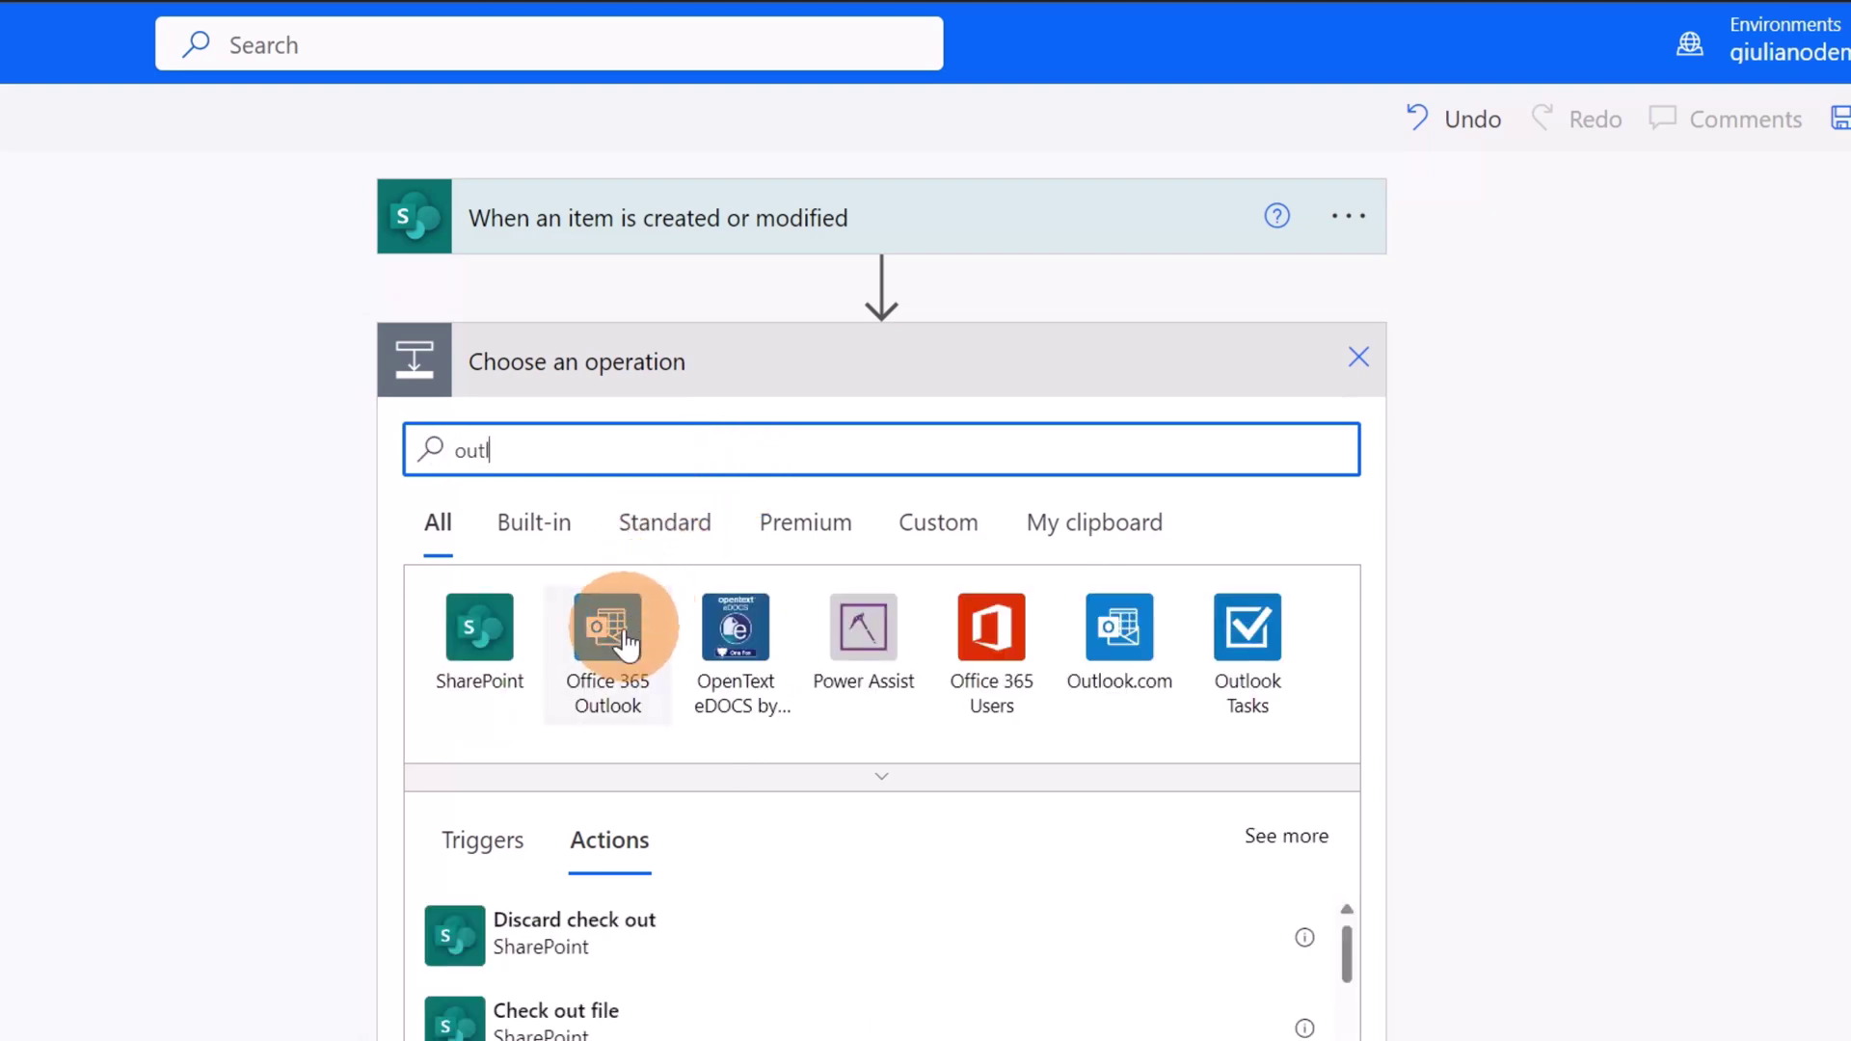
pyautogui.click(625, 636)
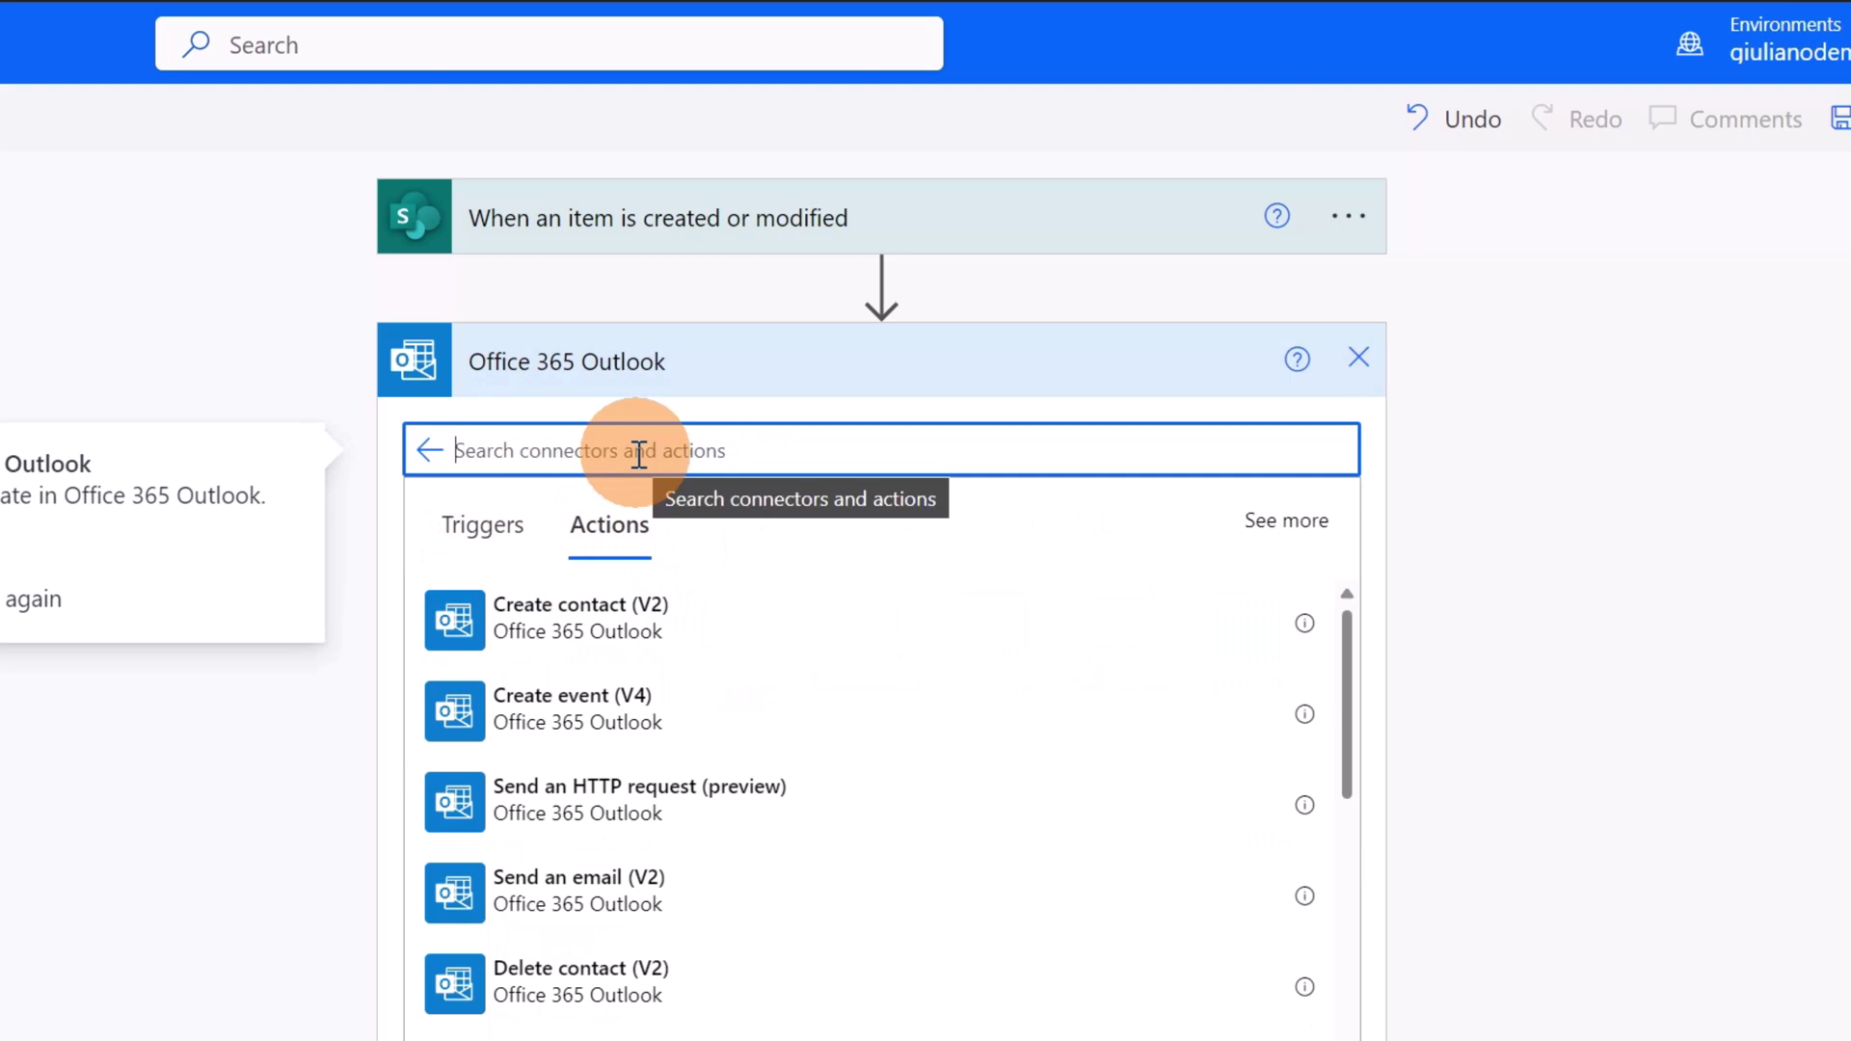
pyautogui.write('send')
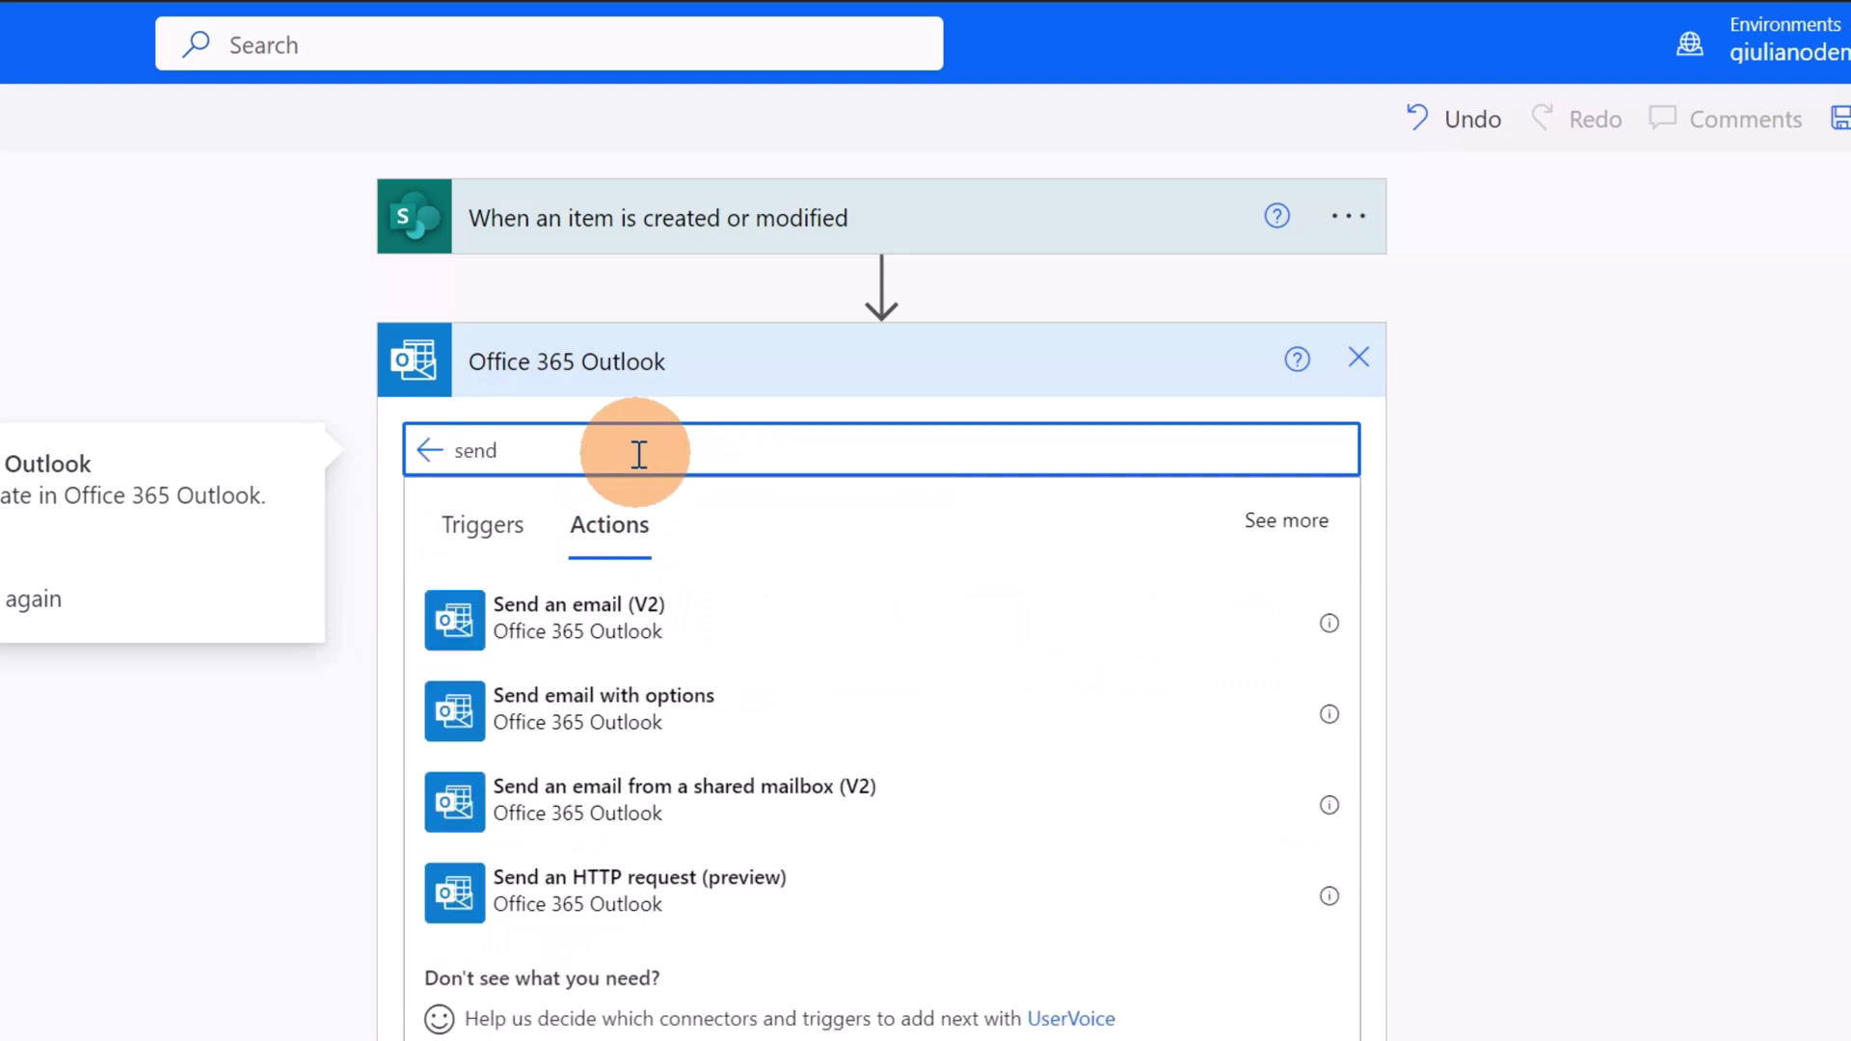
pyautogui.click(625, 627)
# Address the email to the signed-in user picked from Suggested People.
pyautogui.click(772, 417)
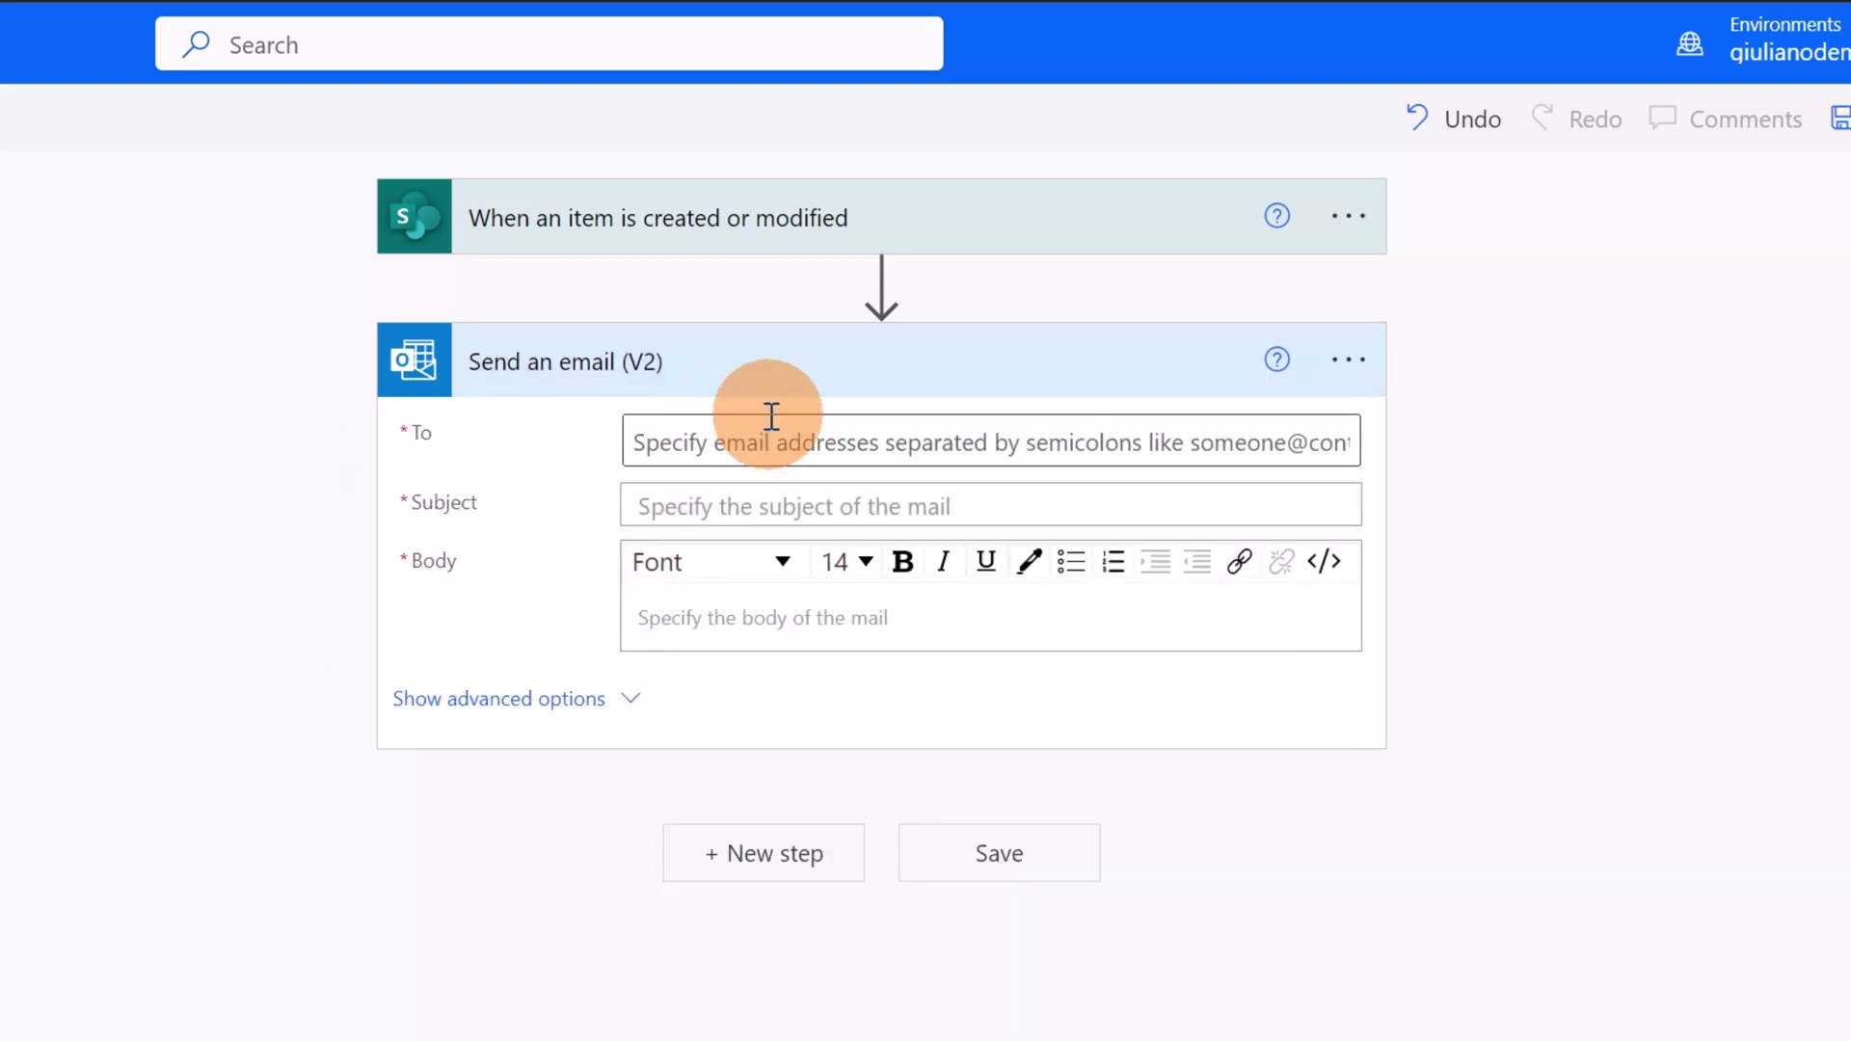
pyautogui.write('giuliano')
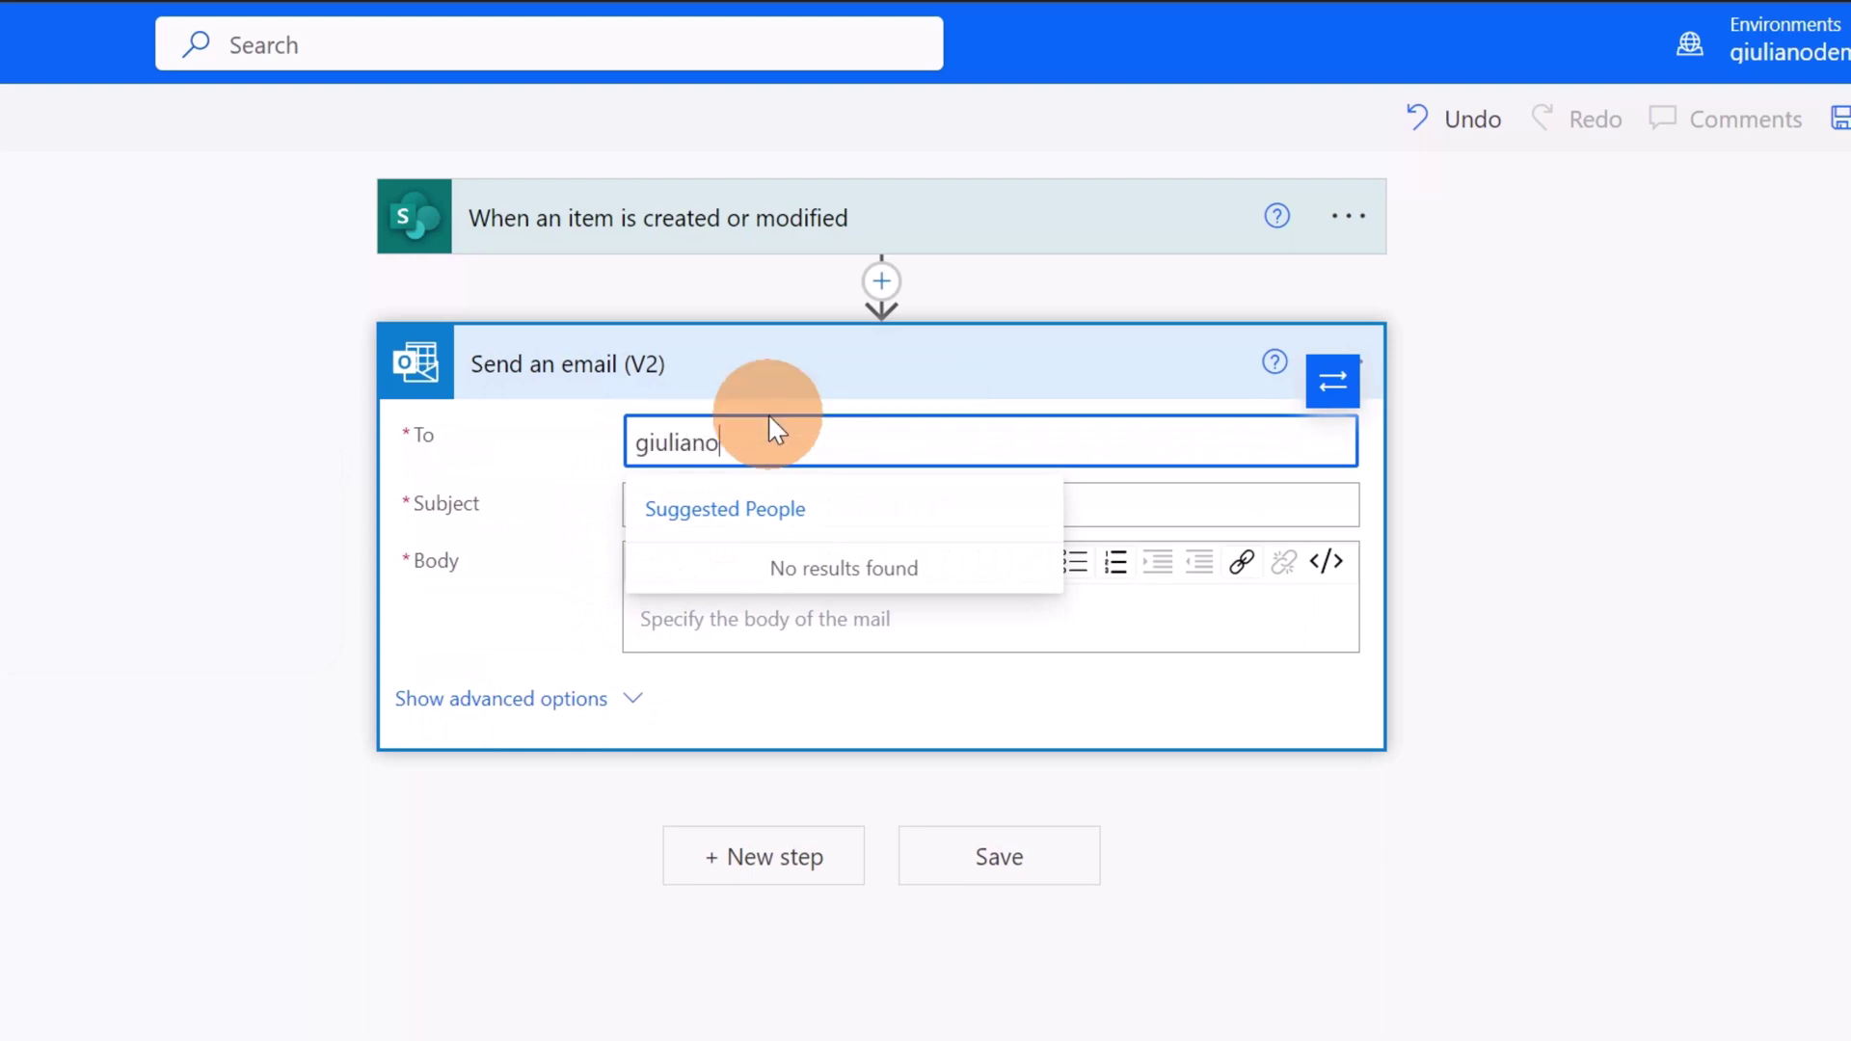
pyautogui.click(839, 622)
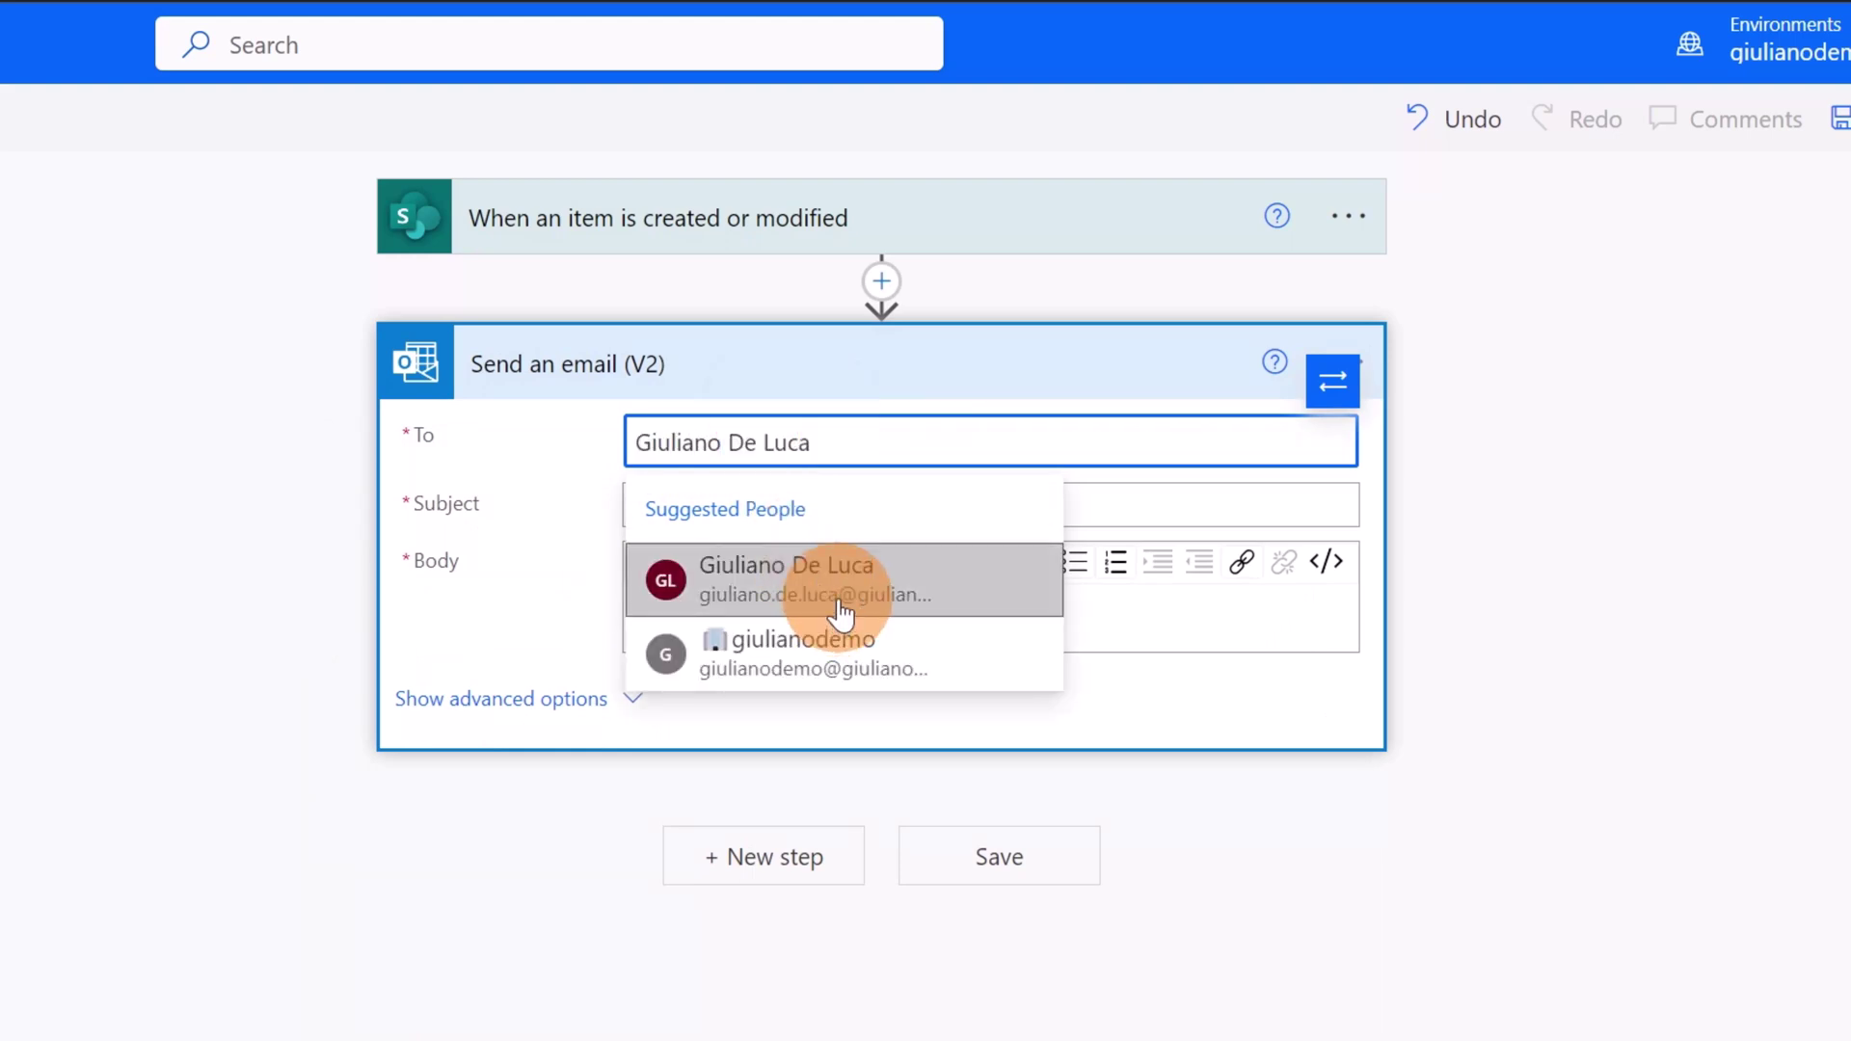
# Set the email subject to 'Power Automate Flow Marketing'.
pyautogui.click(848, 521)
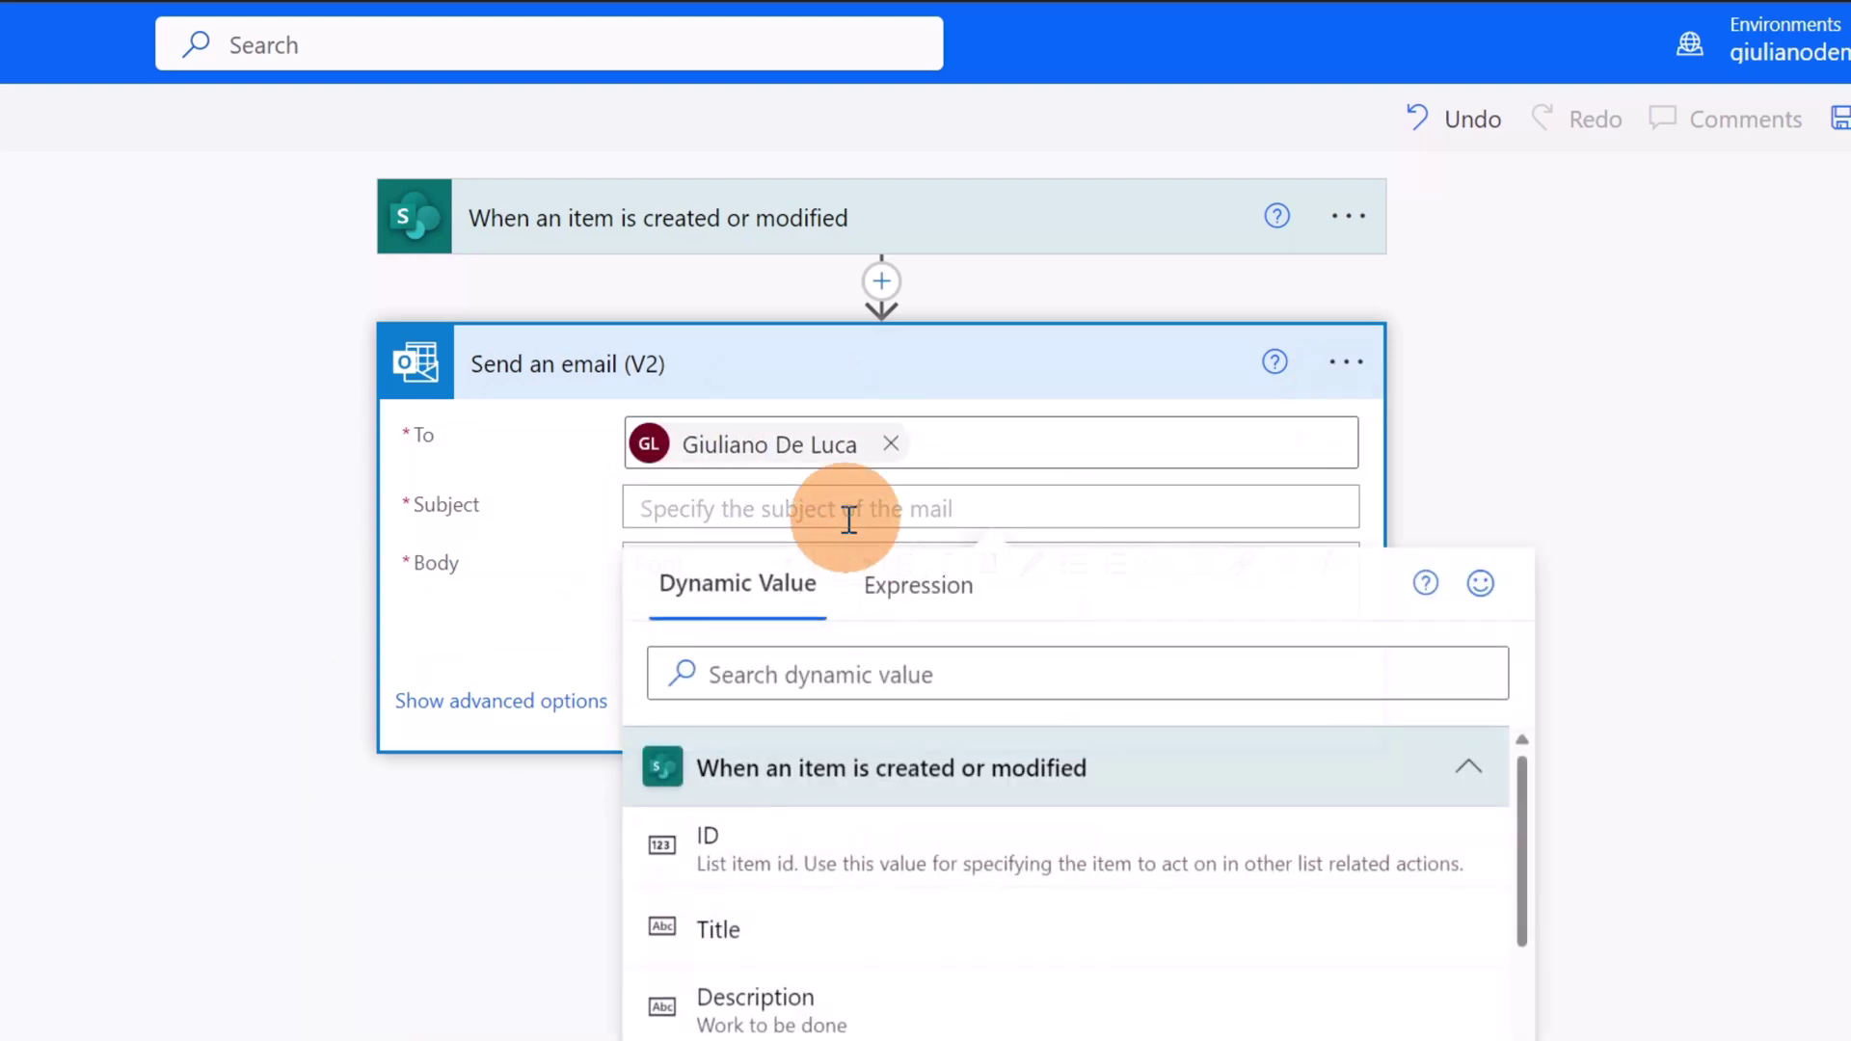
pyautogui.write('Power A')
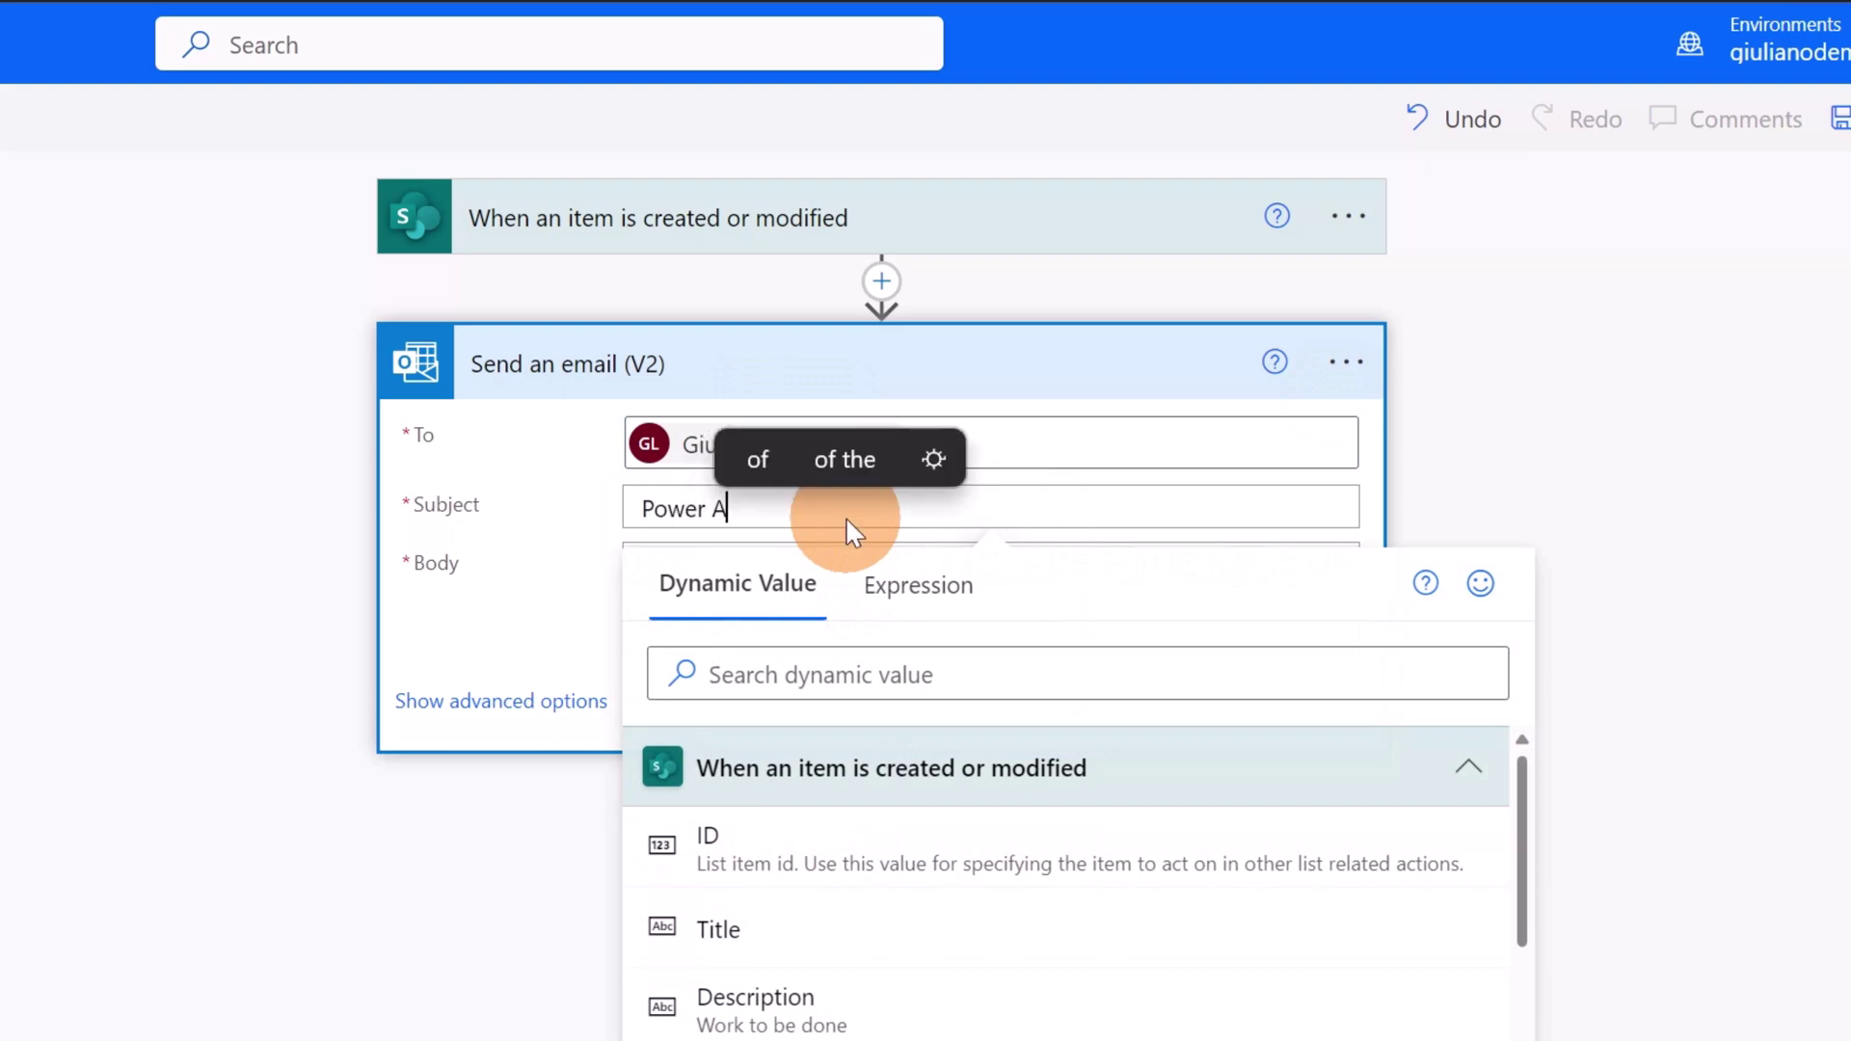
pyautogui.write('utomate ')
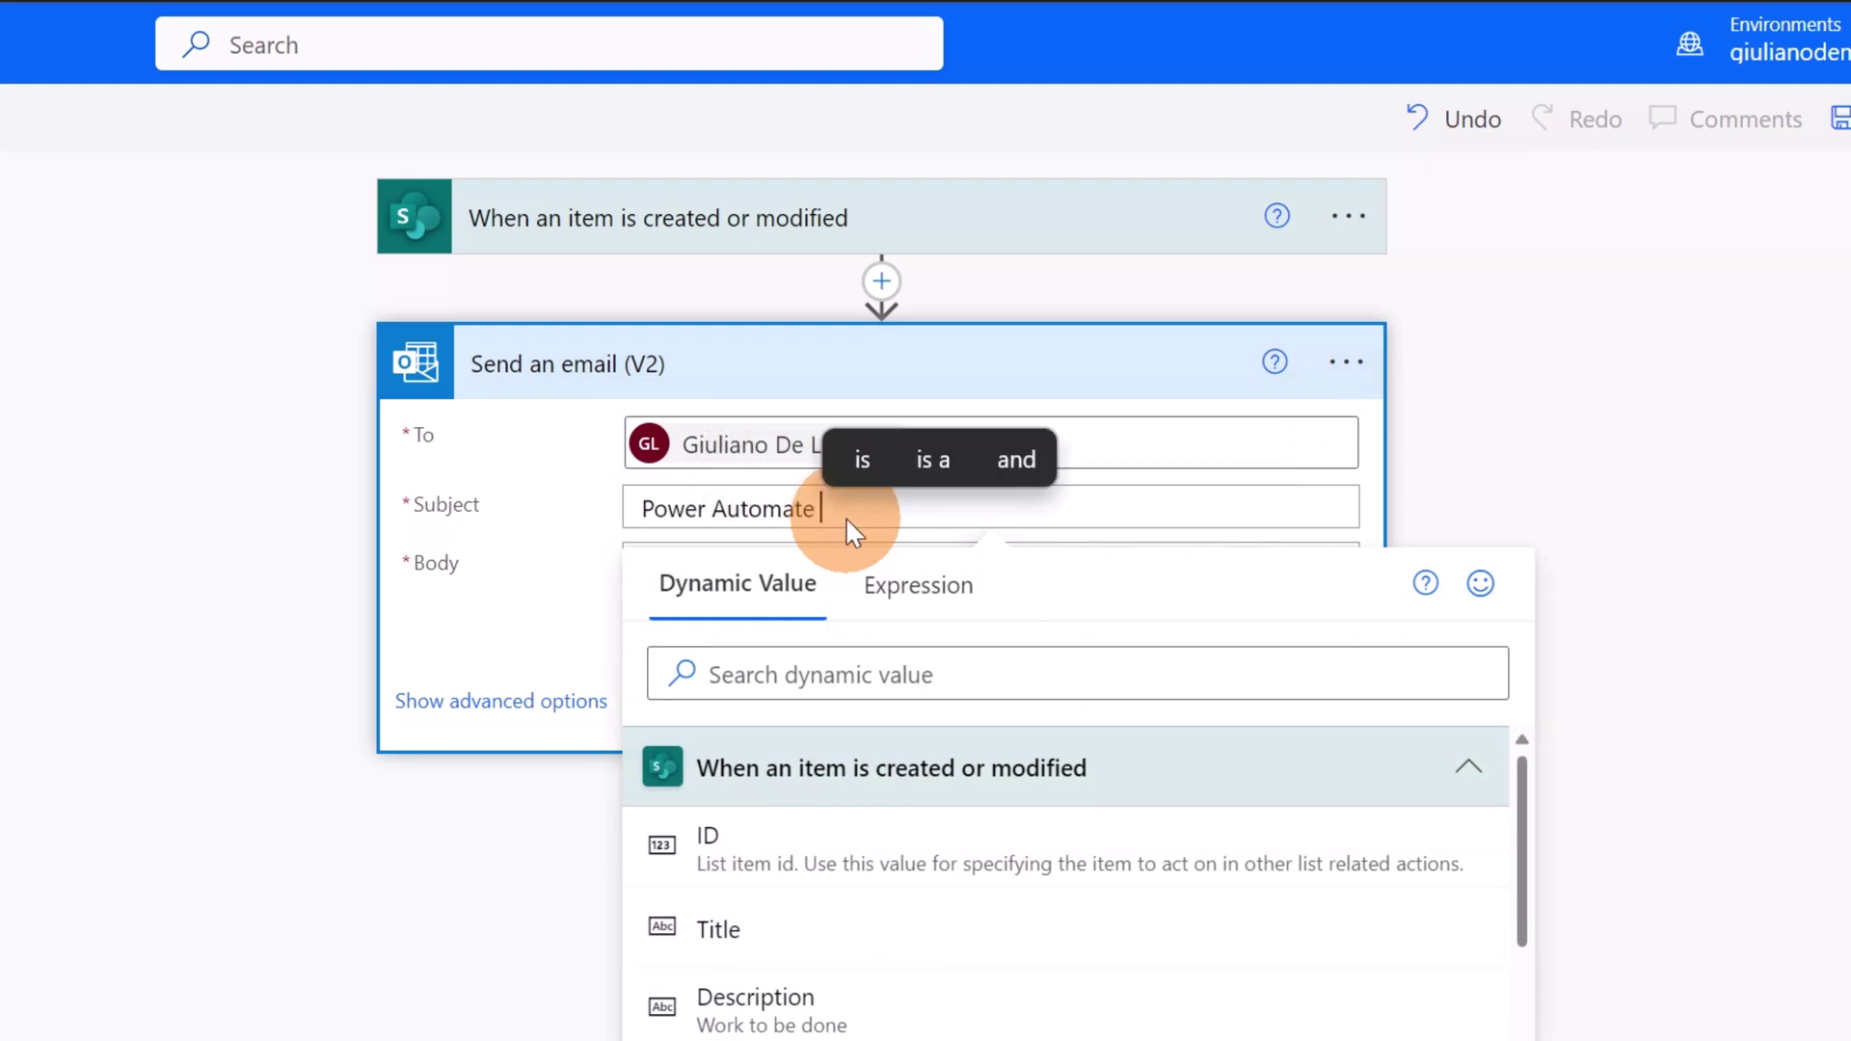
pyautogui.write('Flow ;ar')
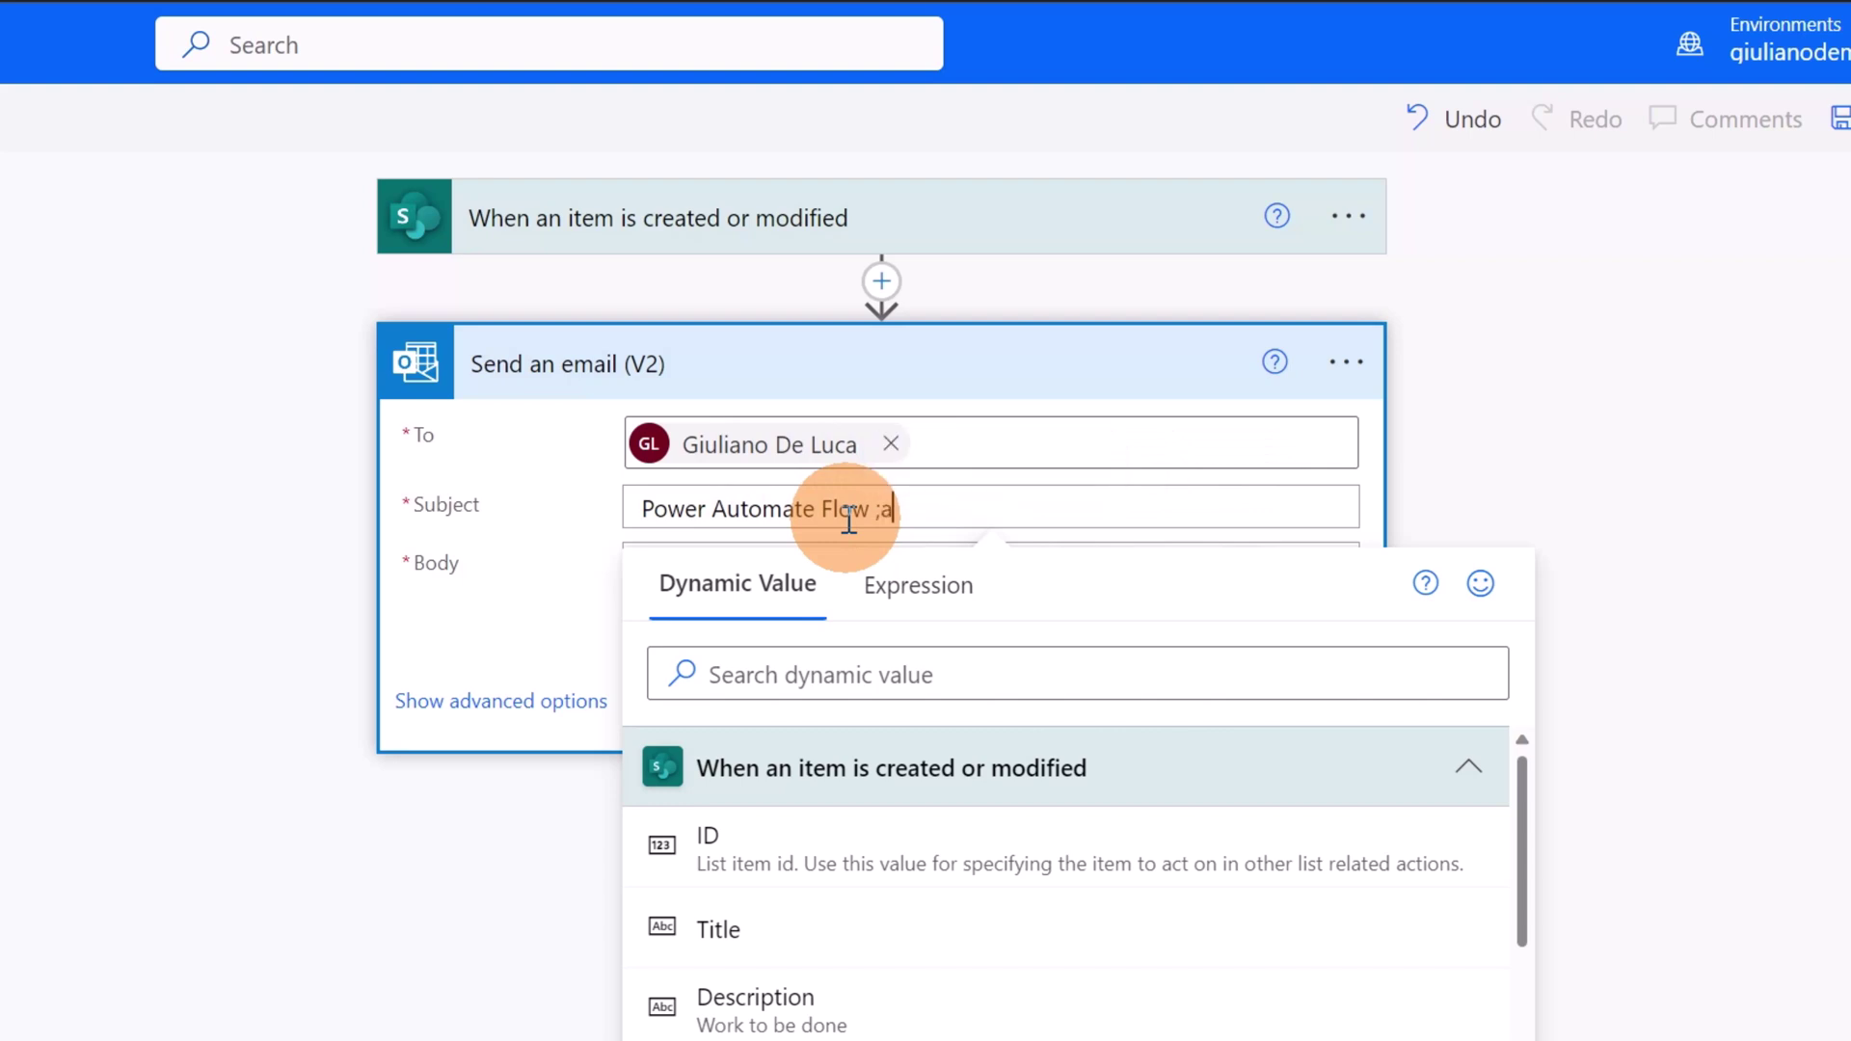
pyautogui.press('BackSpace')
pyautogui.press('BackSpace')
pyautogui.write('Mar')
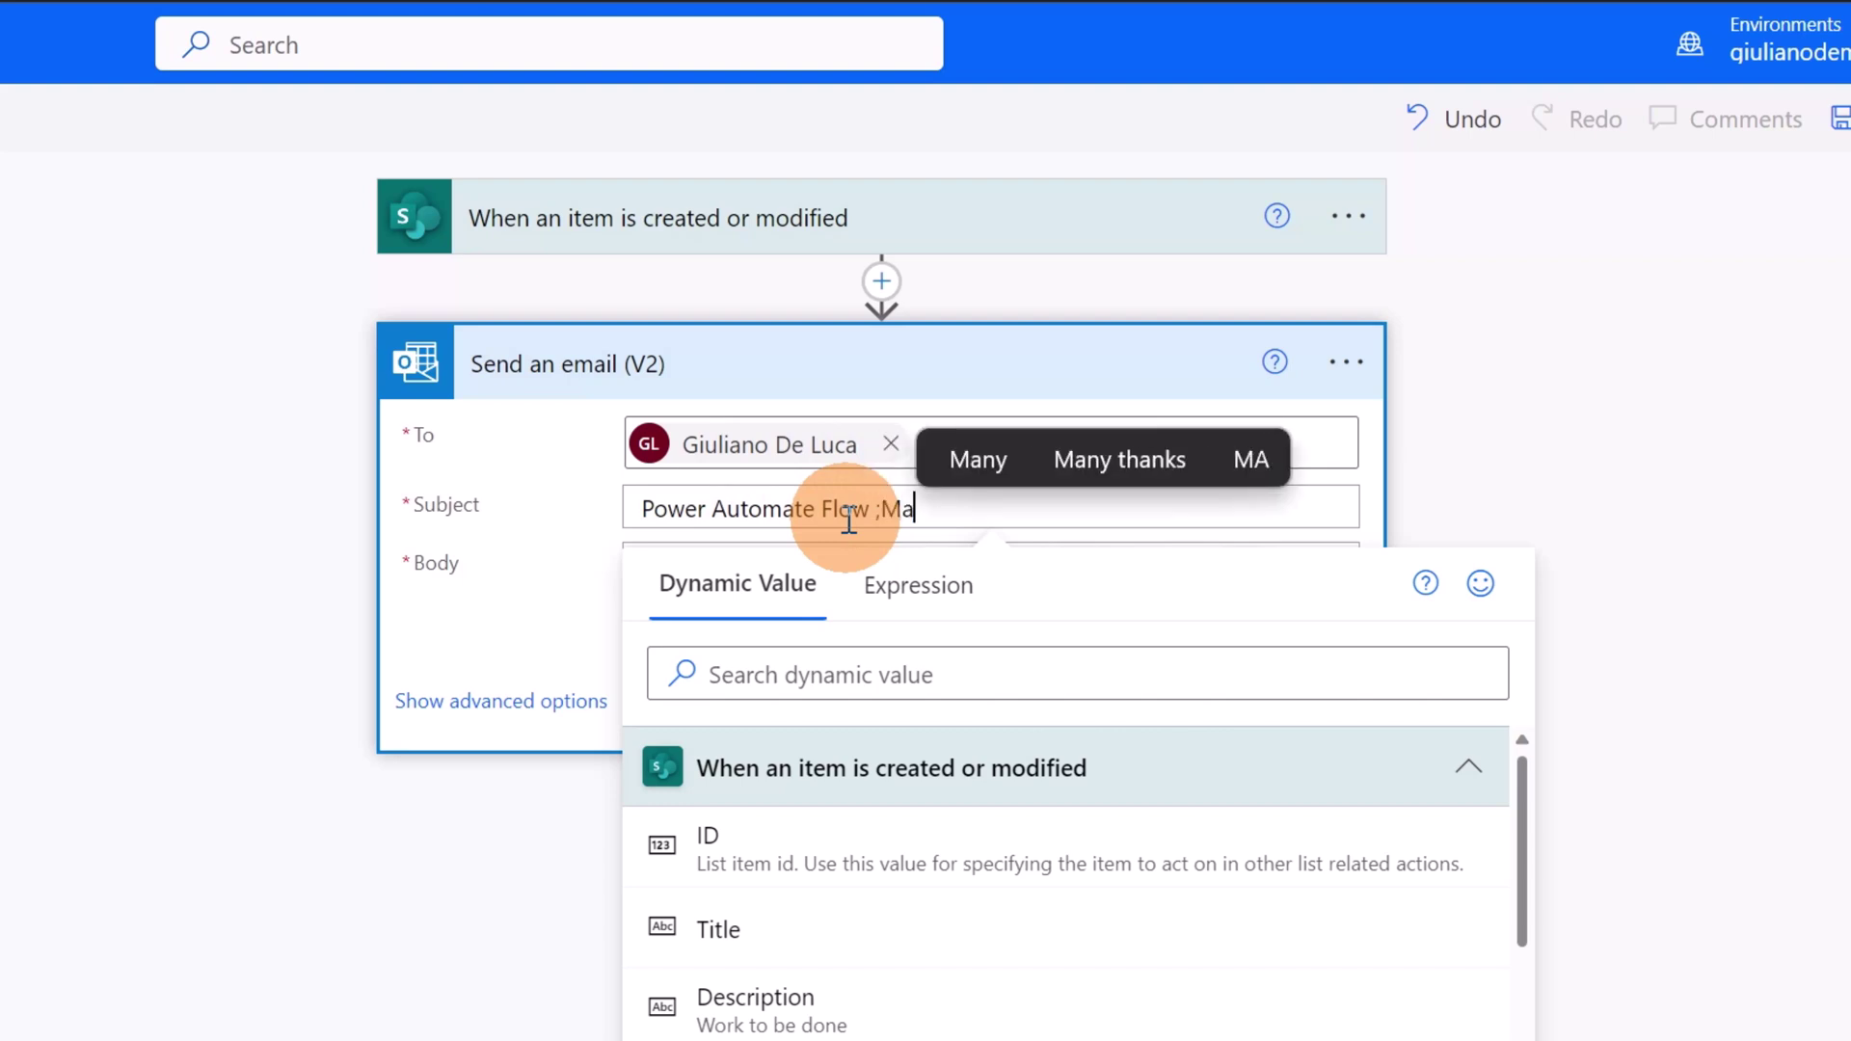
pyautogui.write('keting')
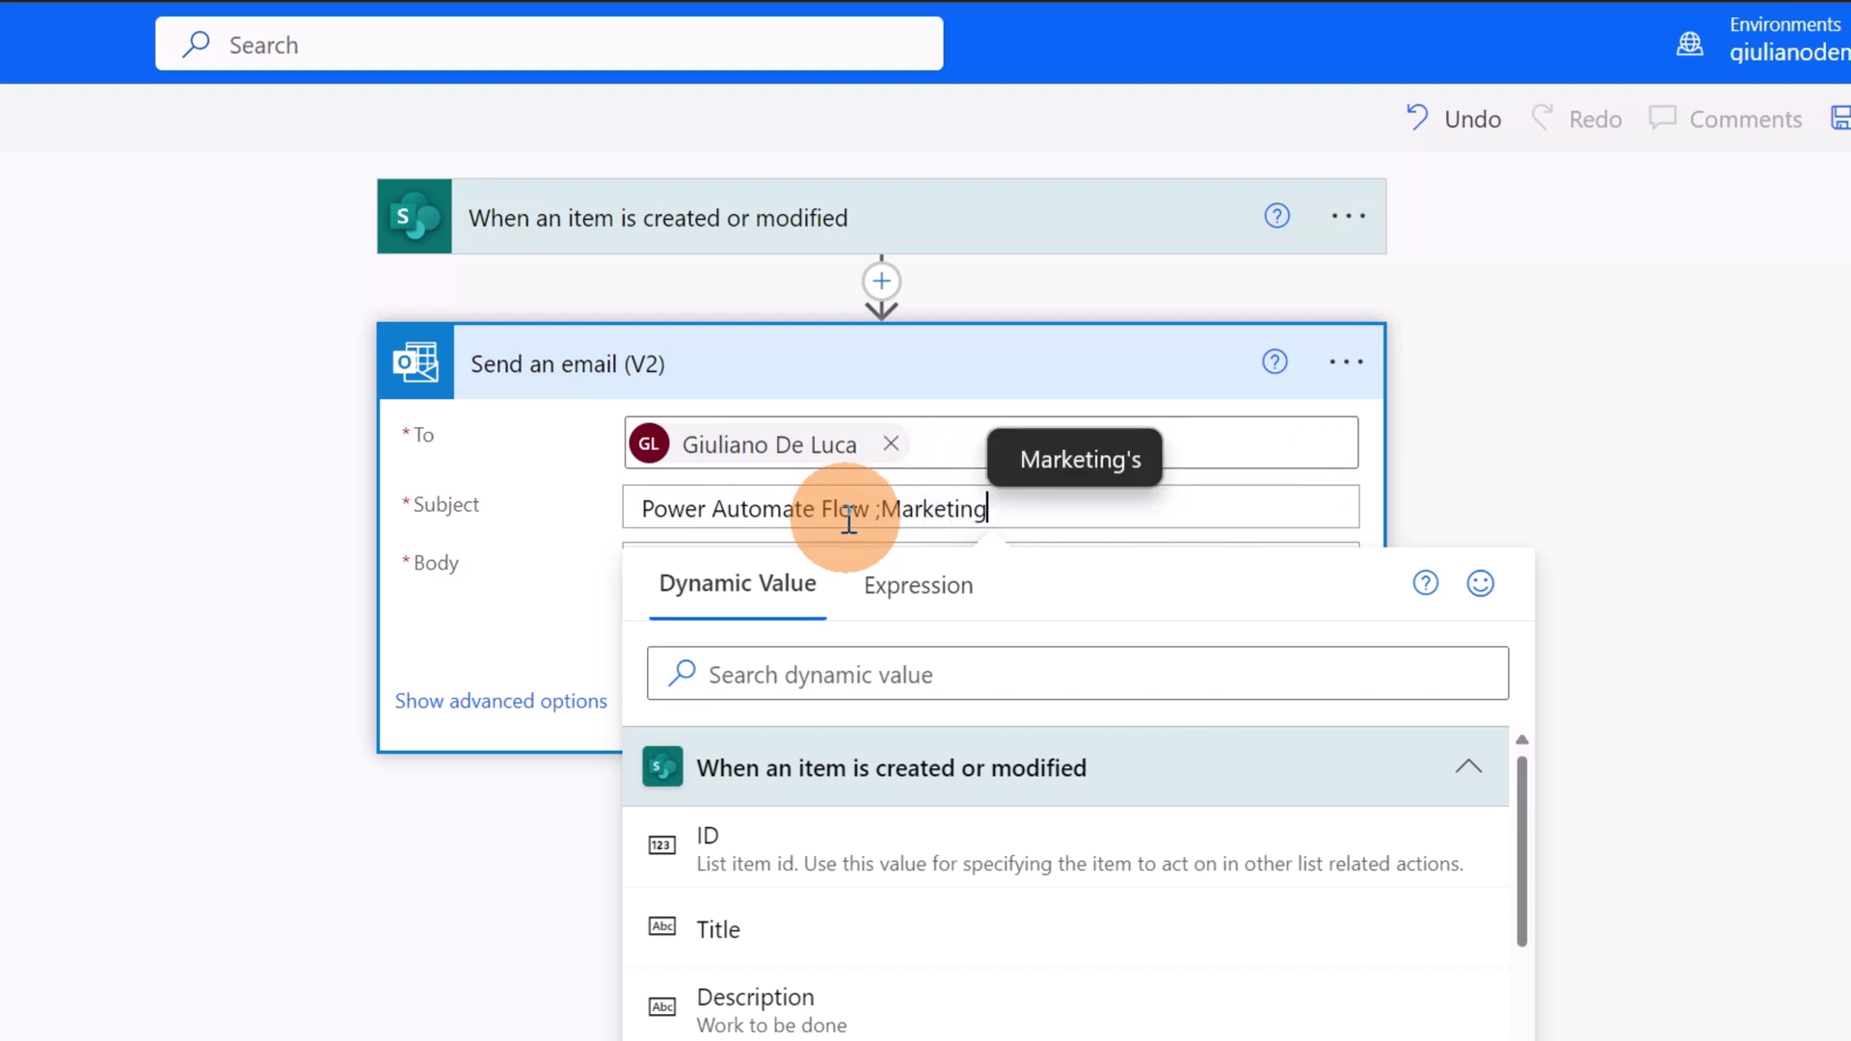
pyautogui.hotkey('ctrl', 'Left')
pyautogui.press('BackSpace')
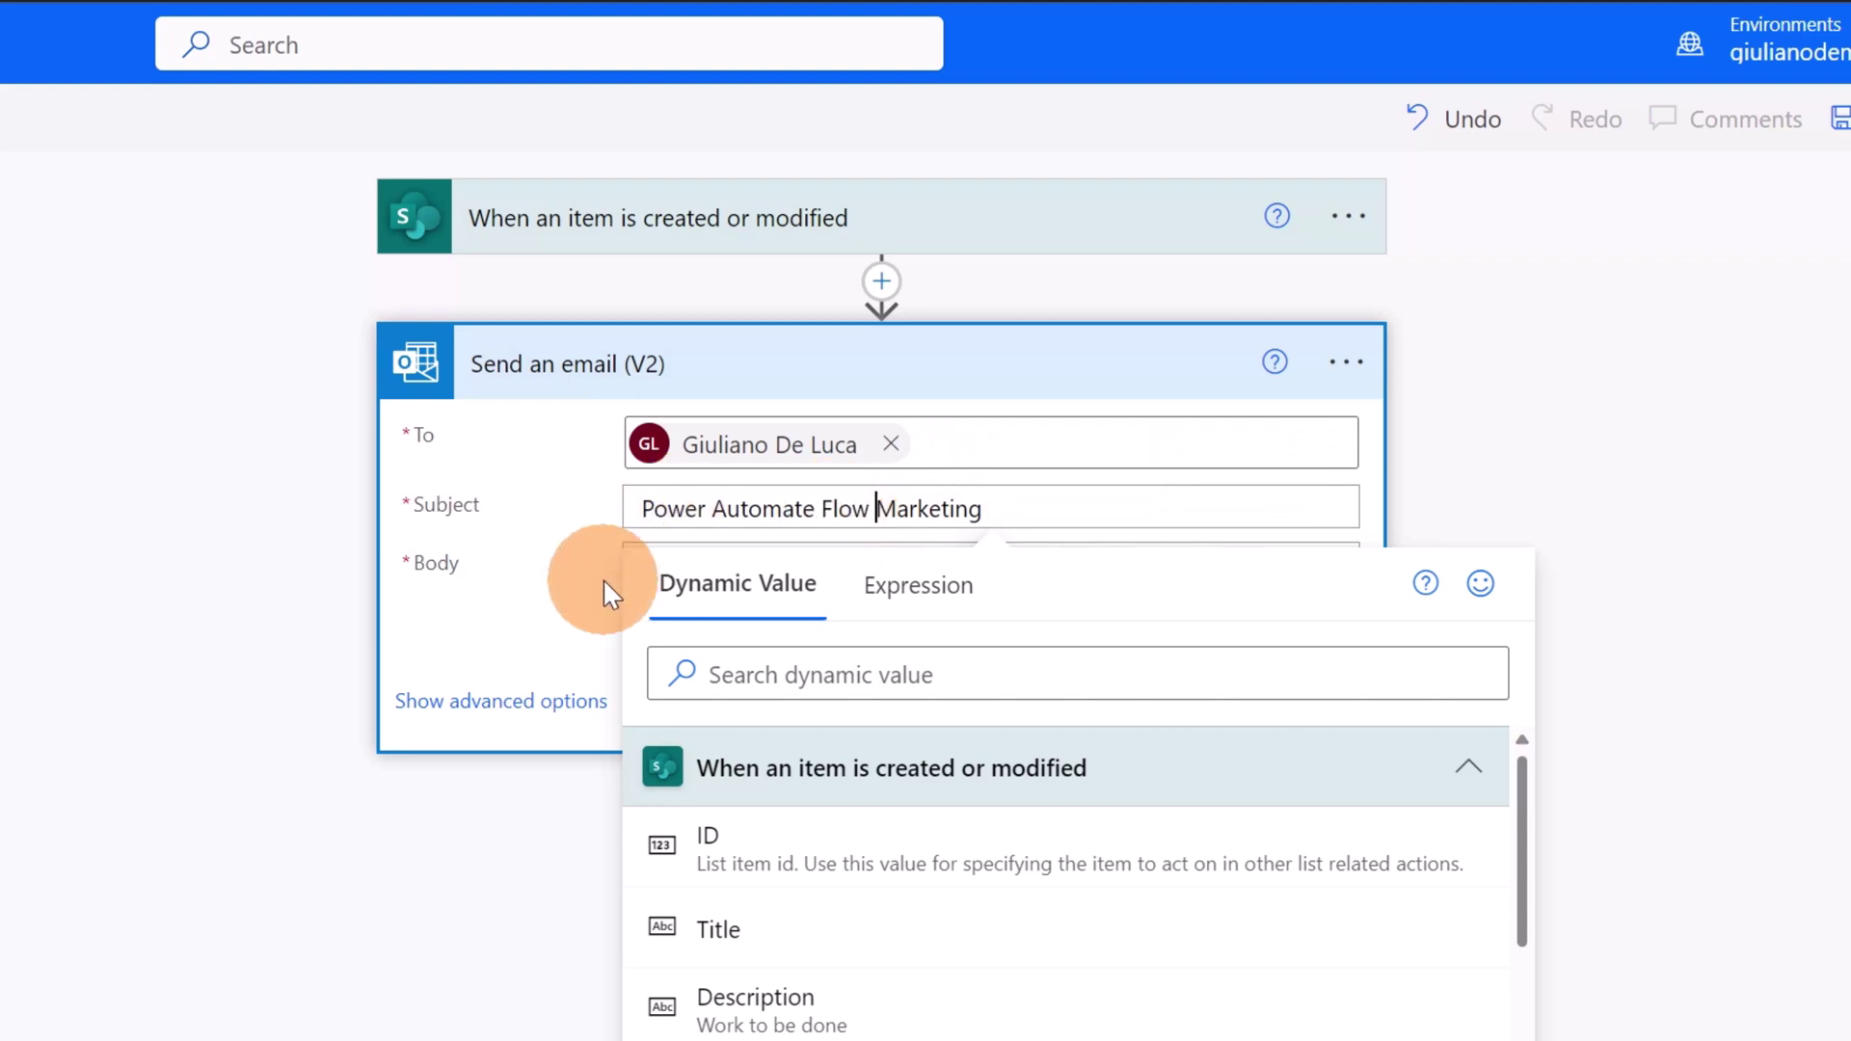
# Write 'Triggered' as the email body.
pyautogui.click(636, 588)
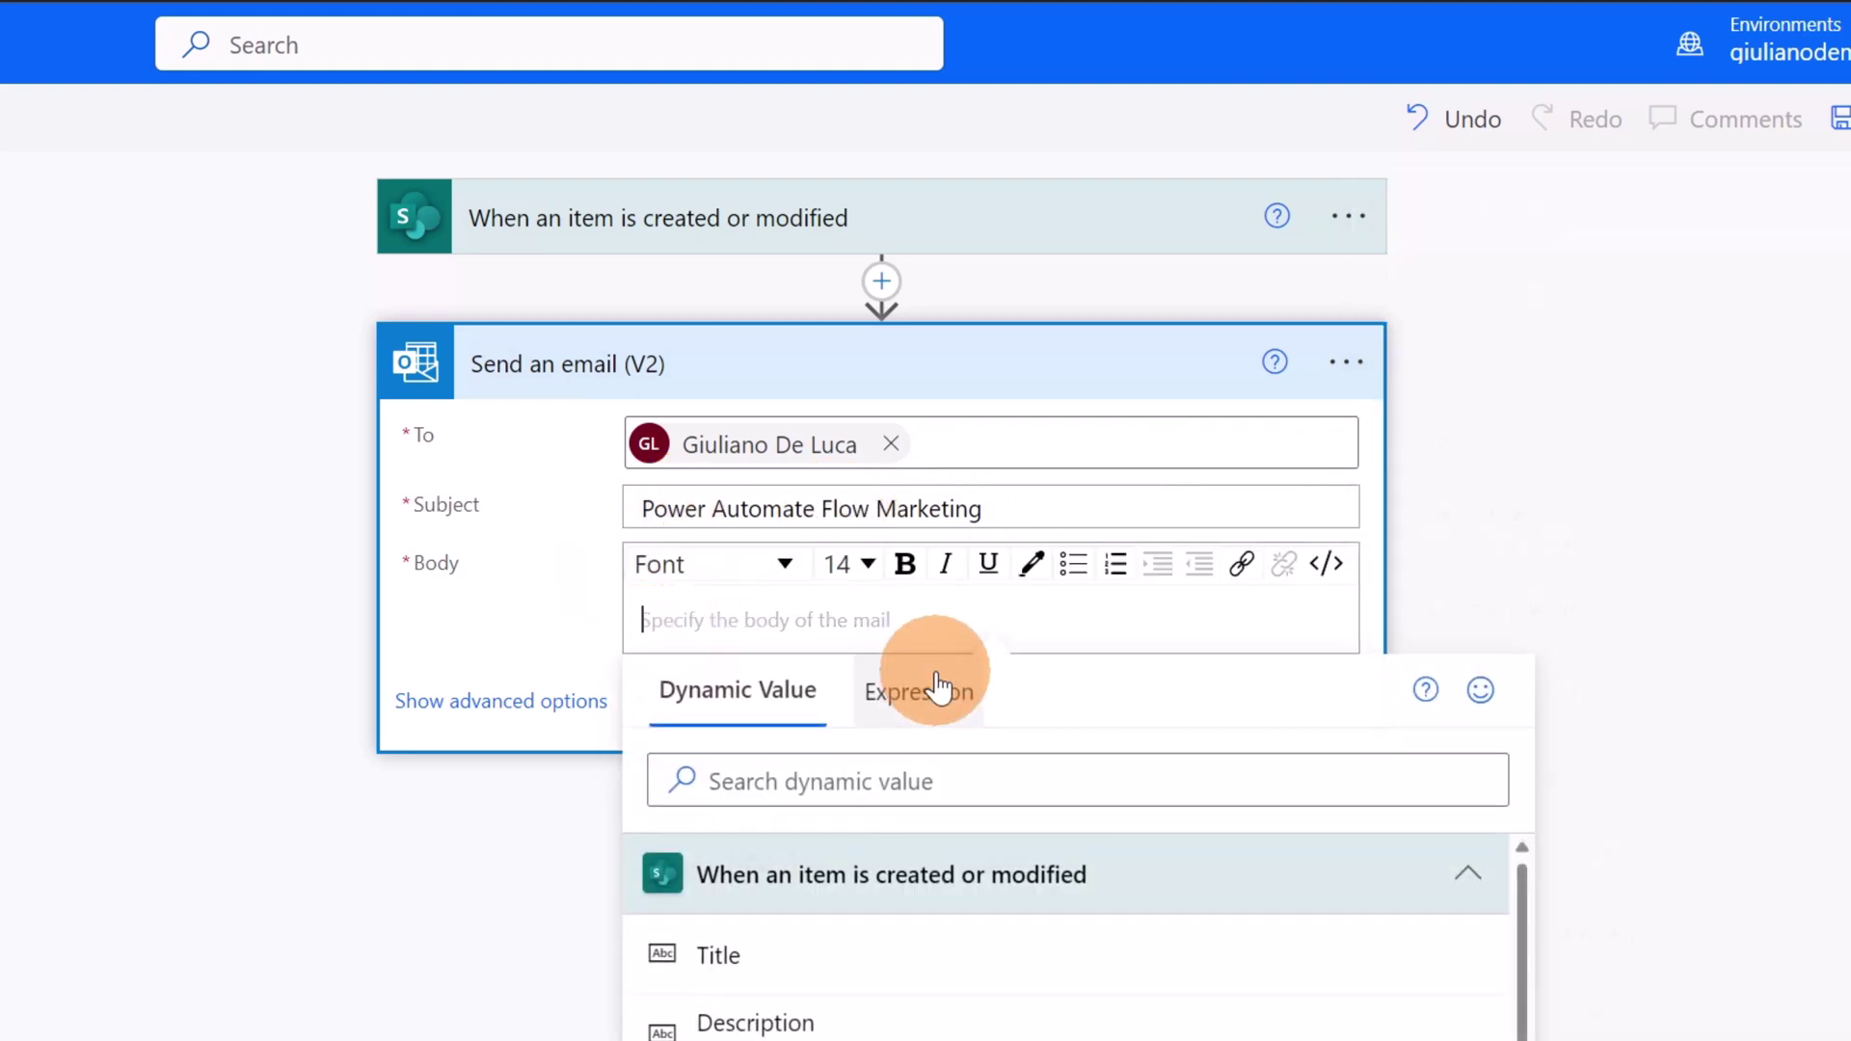
pyautogui.write('Trig')
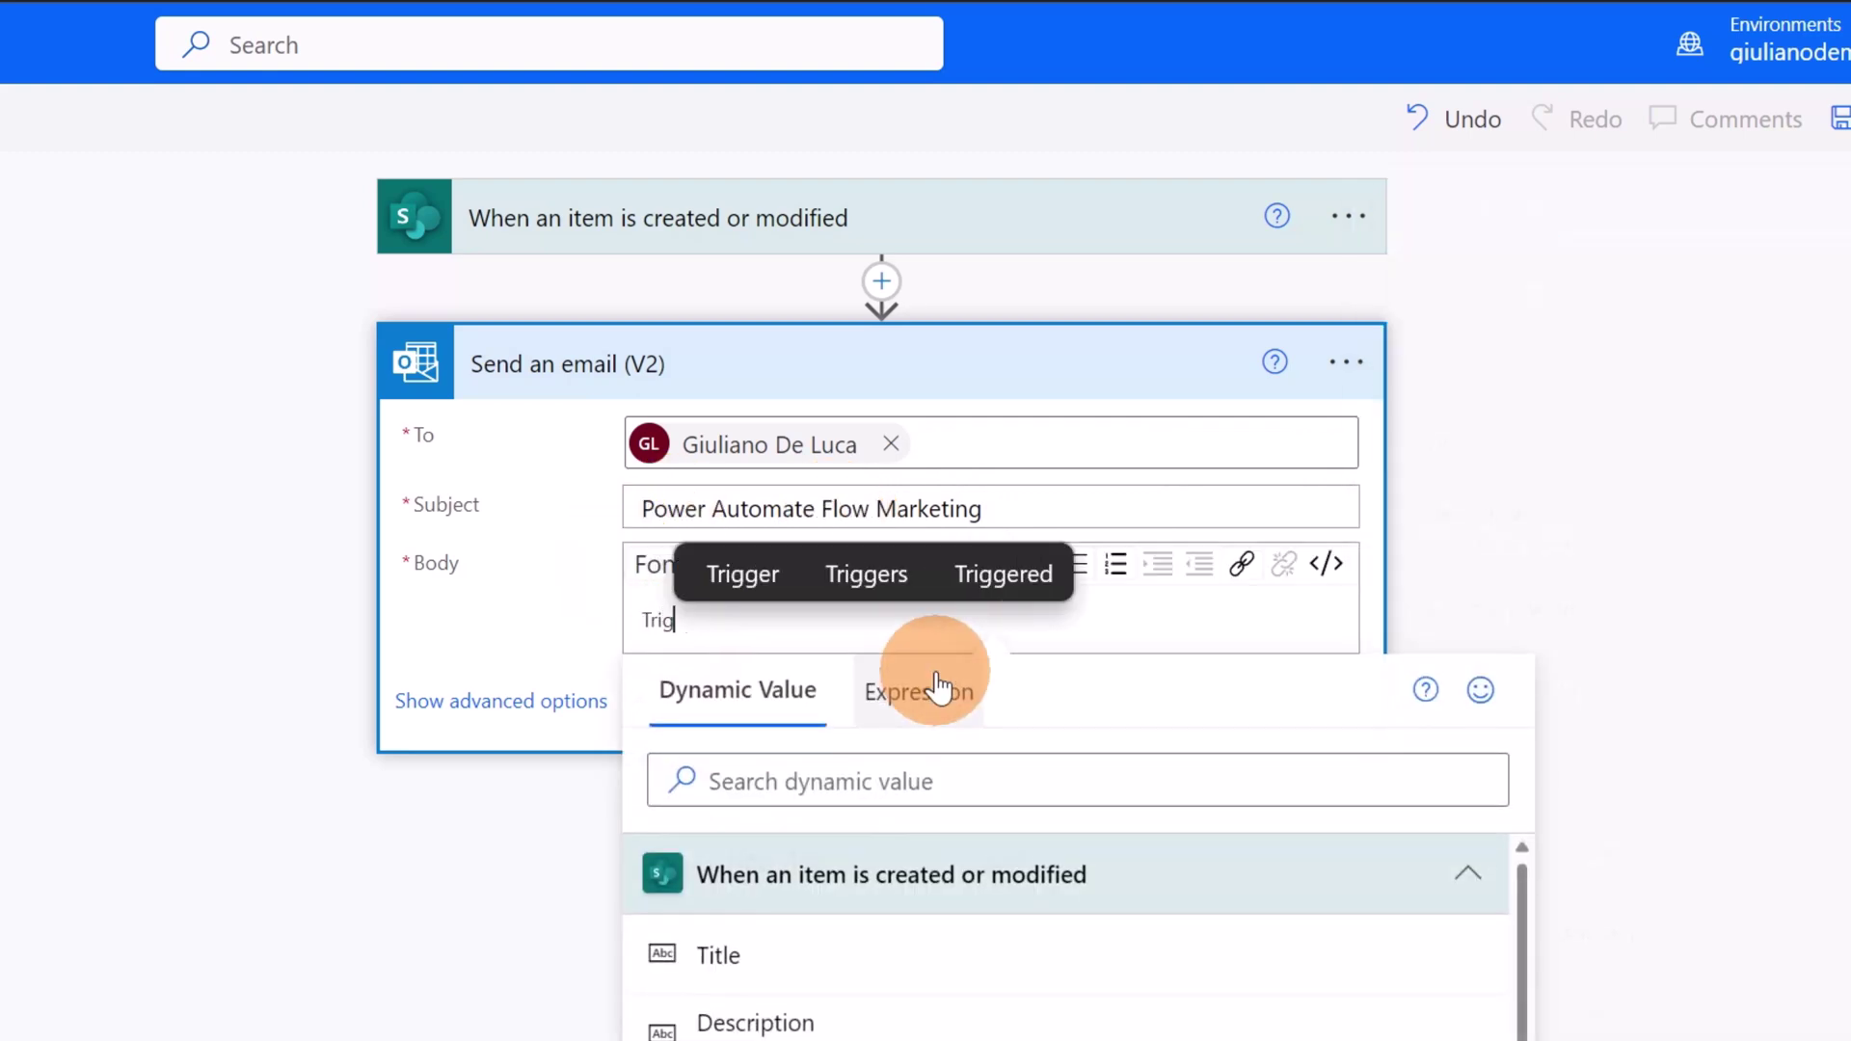
pyautogui.write('gered')
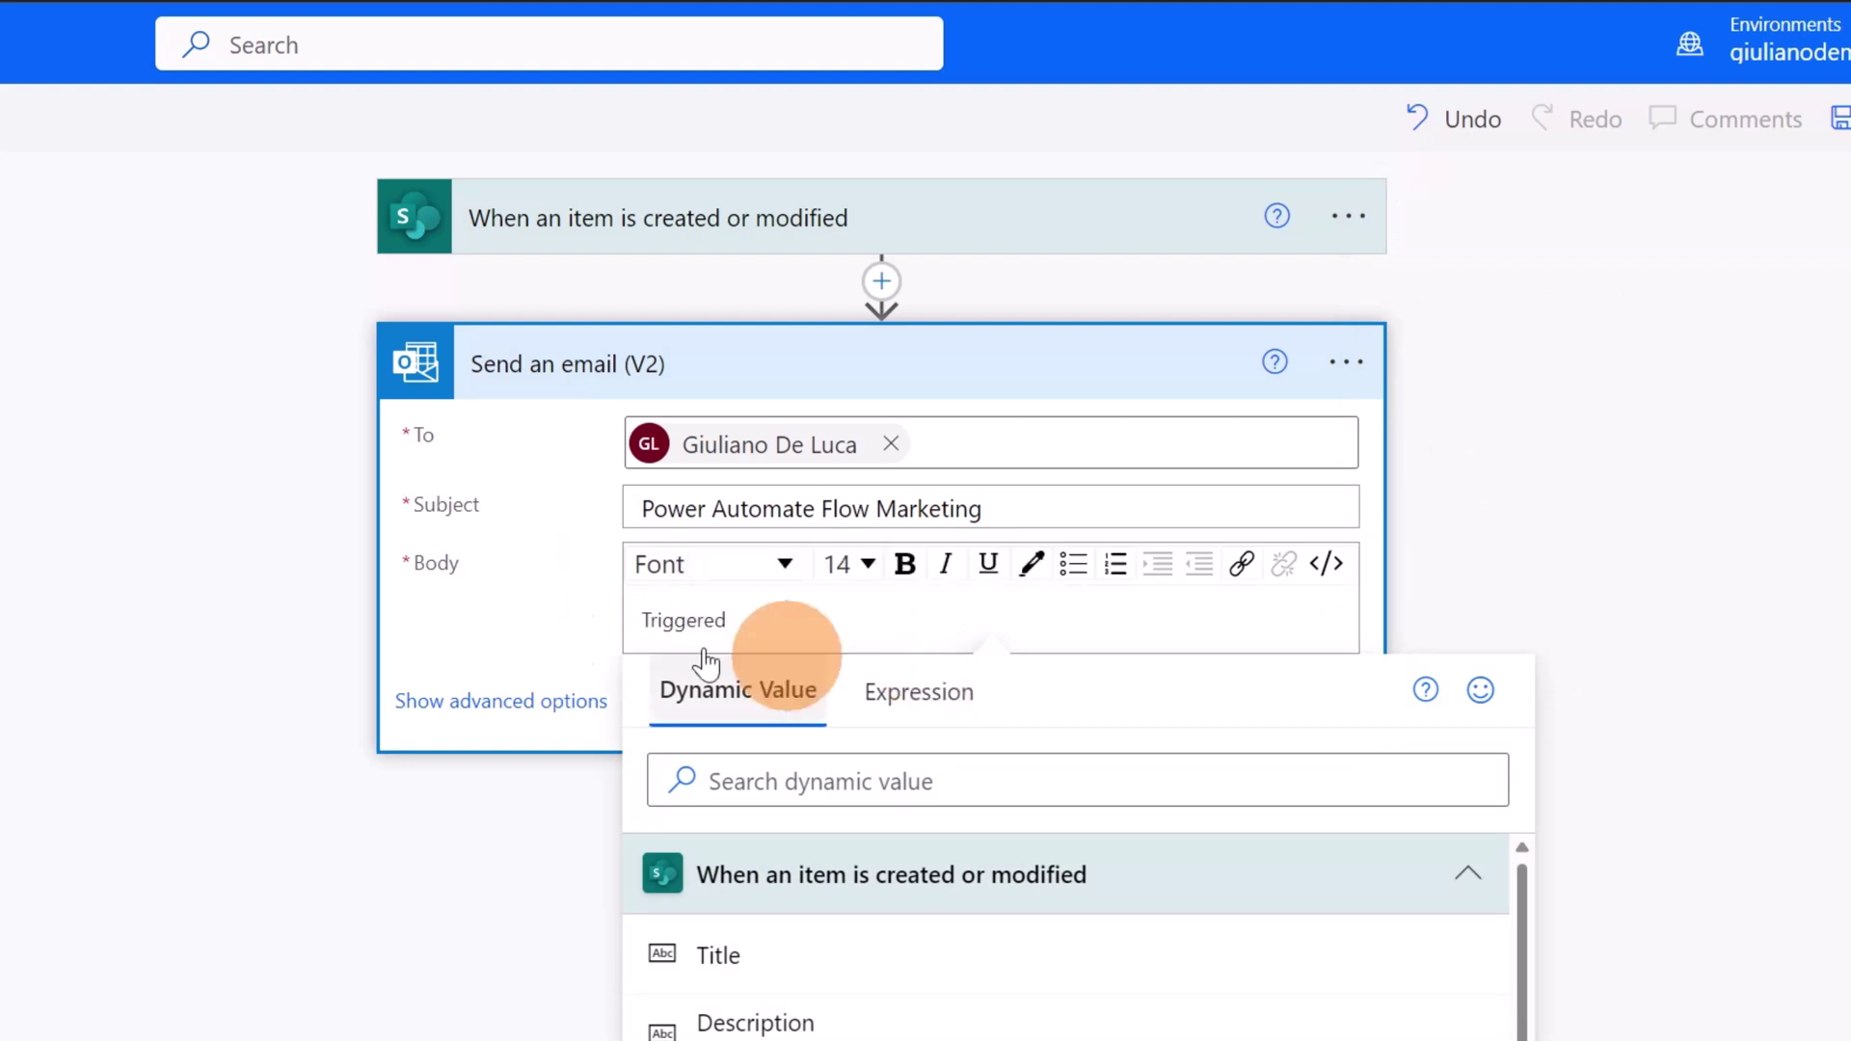
pyautogui.click(580, 634)
# Save the flow, then set the Strategz Campaign Document item's Progress to Blocked in Teams.
pyautogui.click(1838, 117)
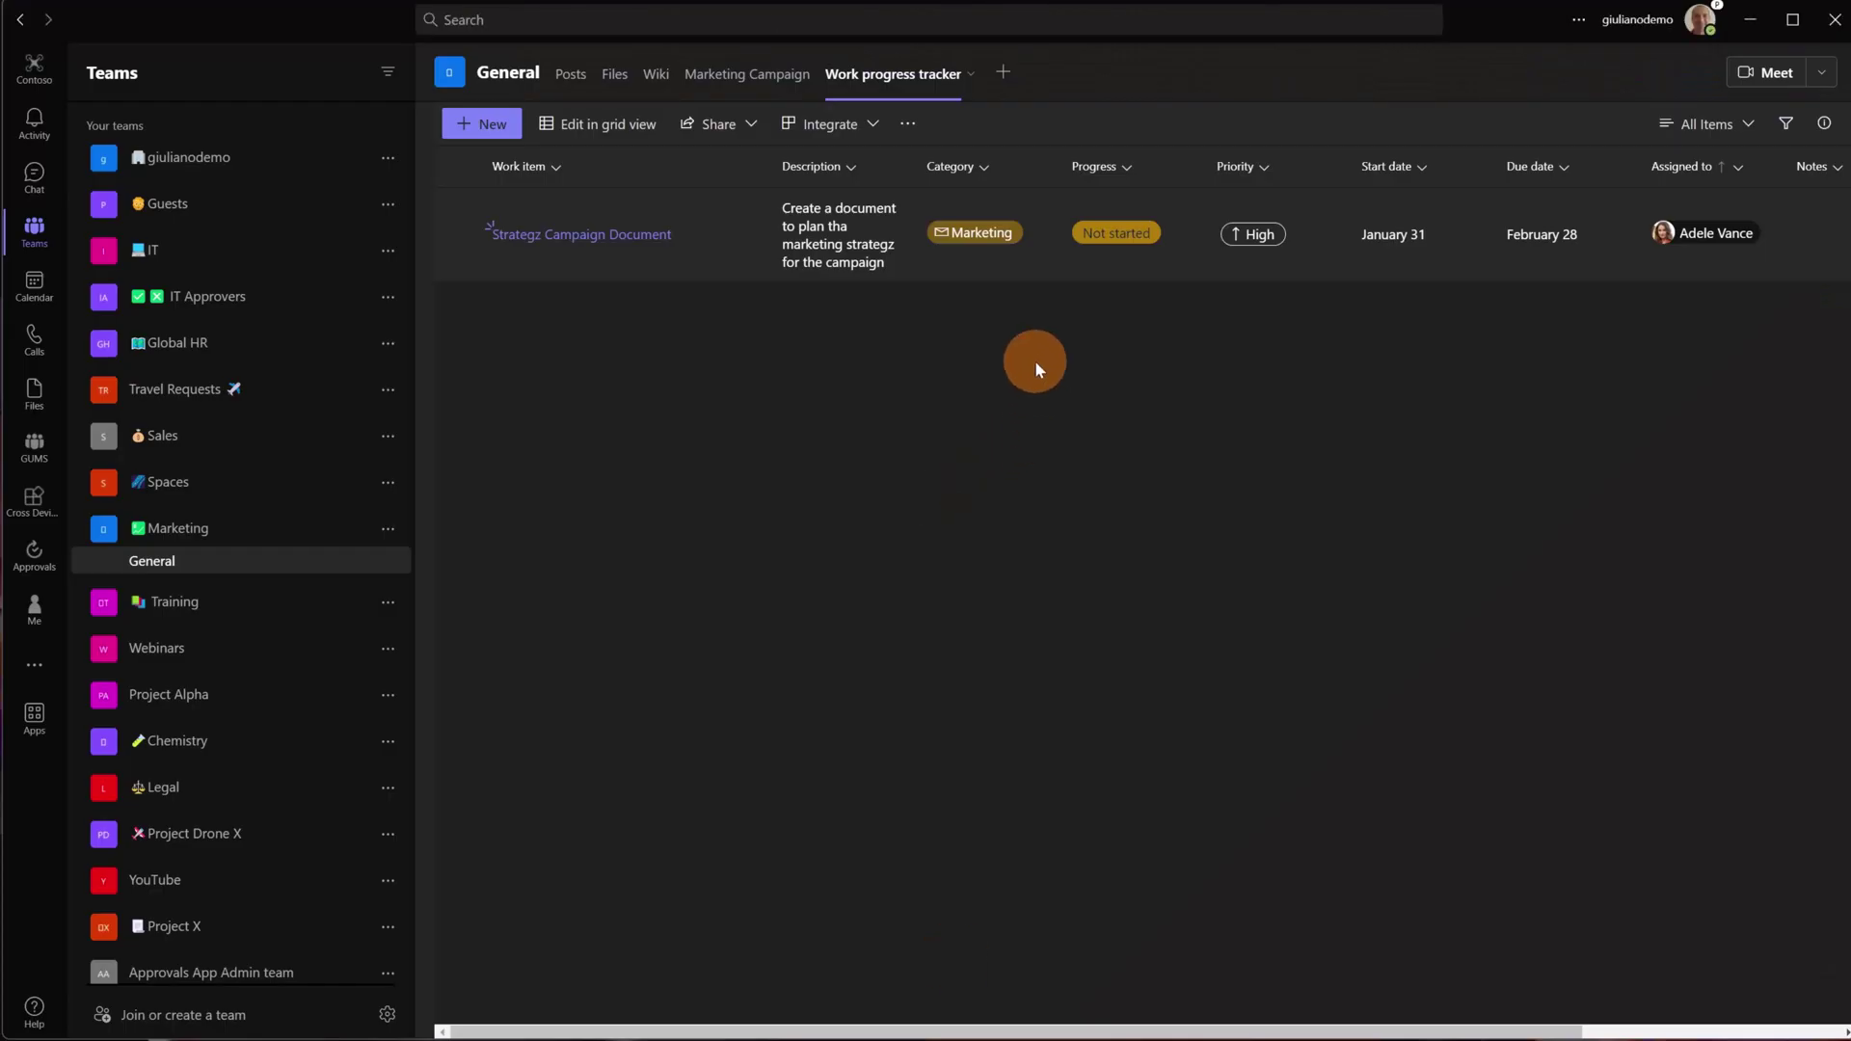
pyautogui.click(1107, 265)
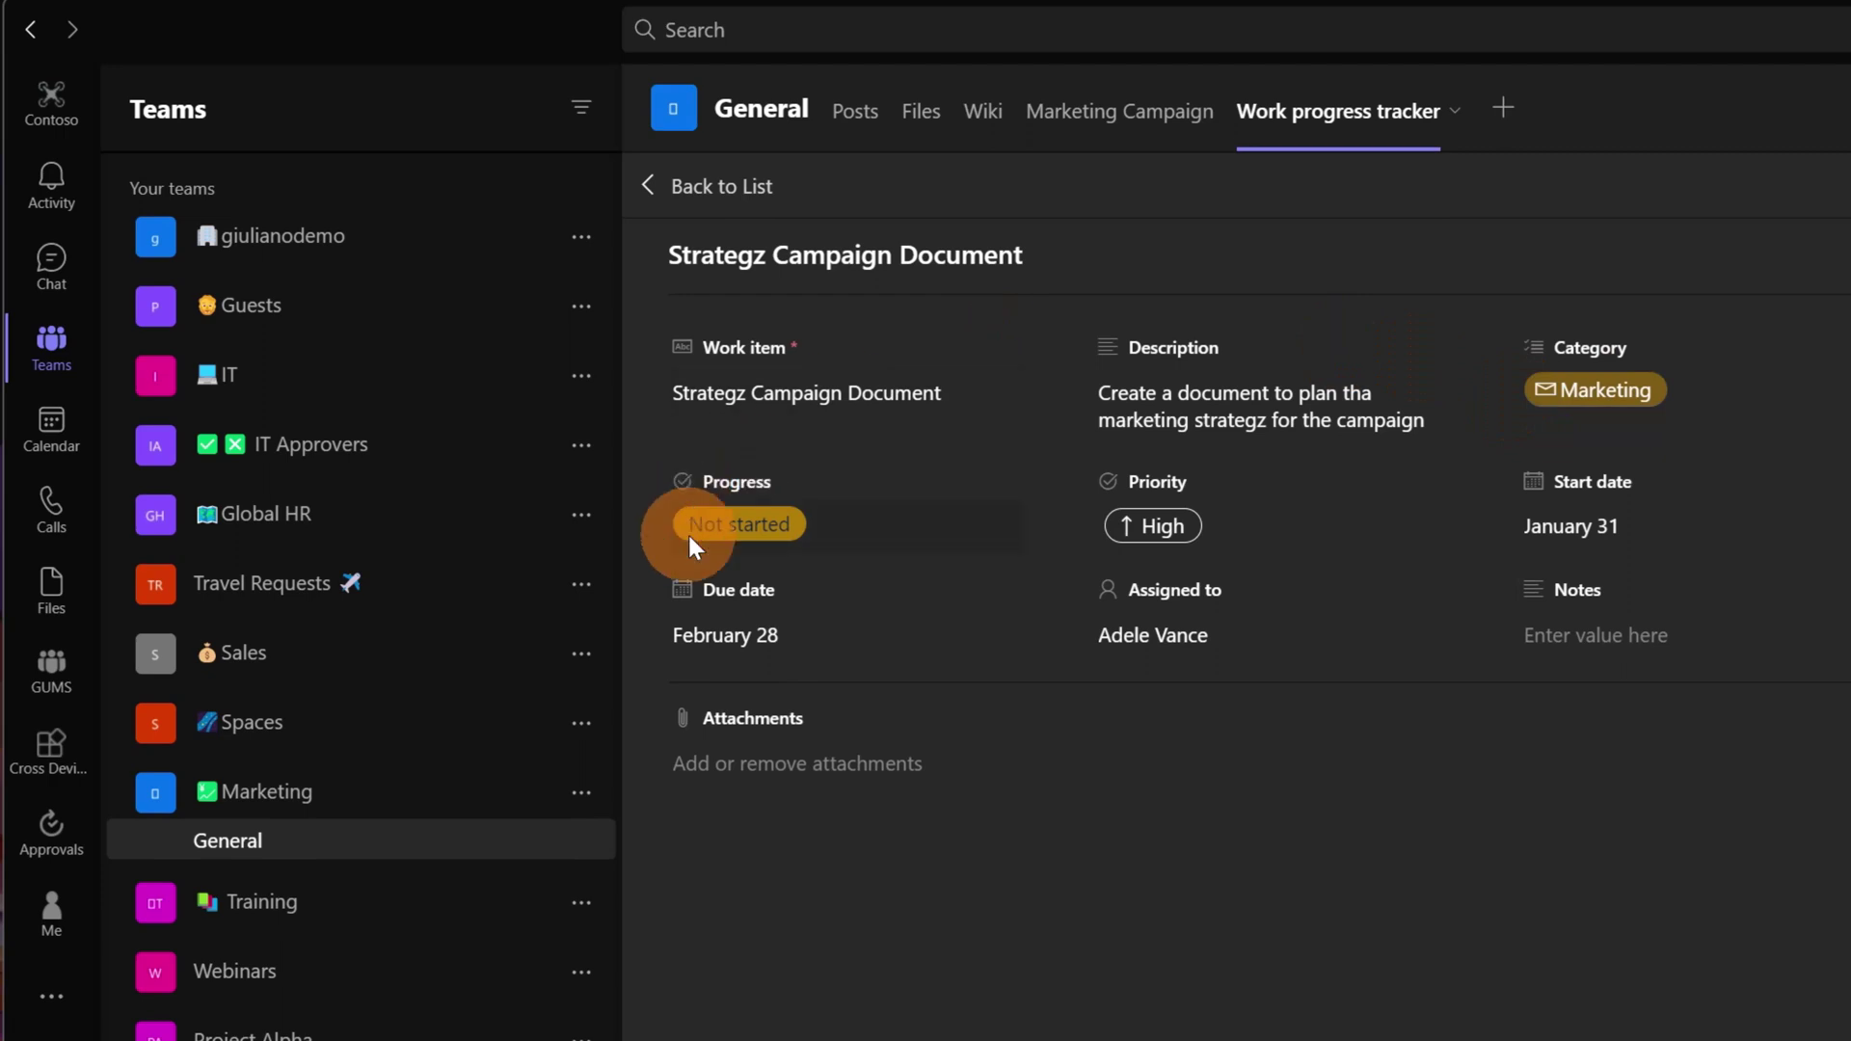
pyautogui.click(690, 540)
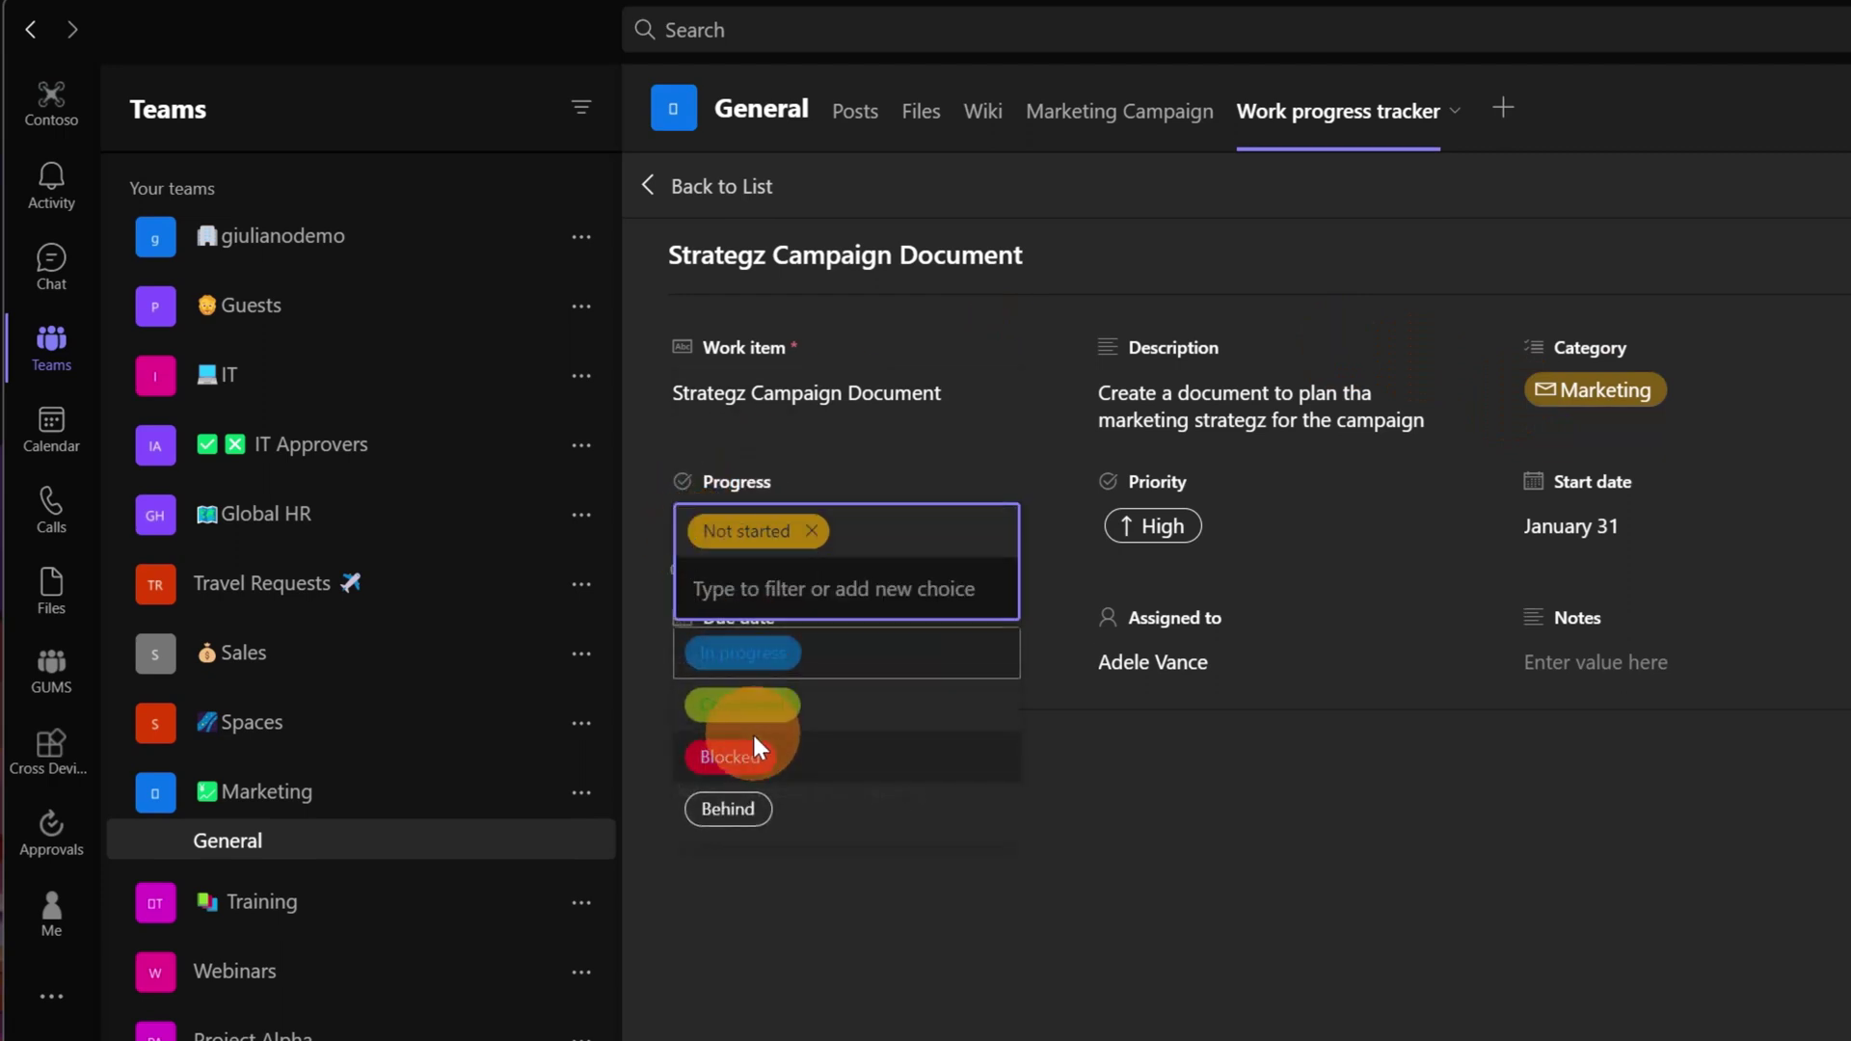
pyautogui.click(796, 758)
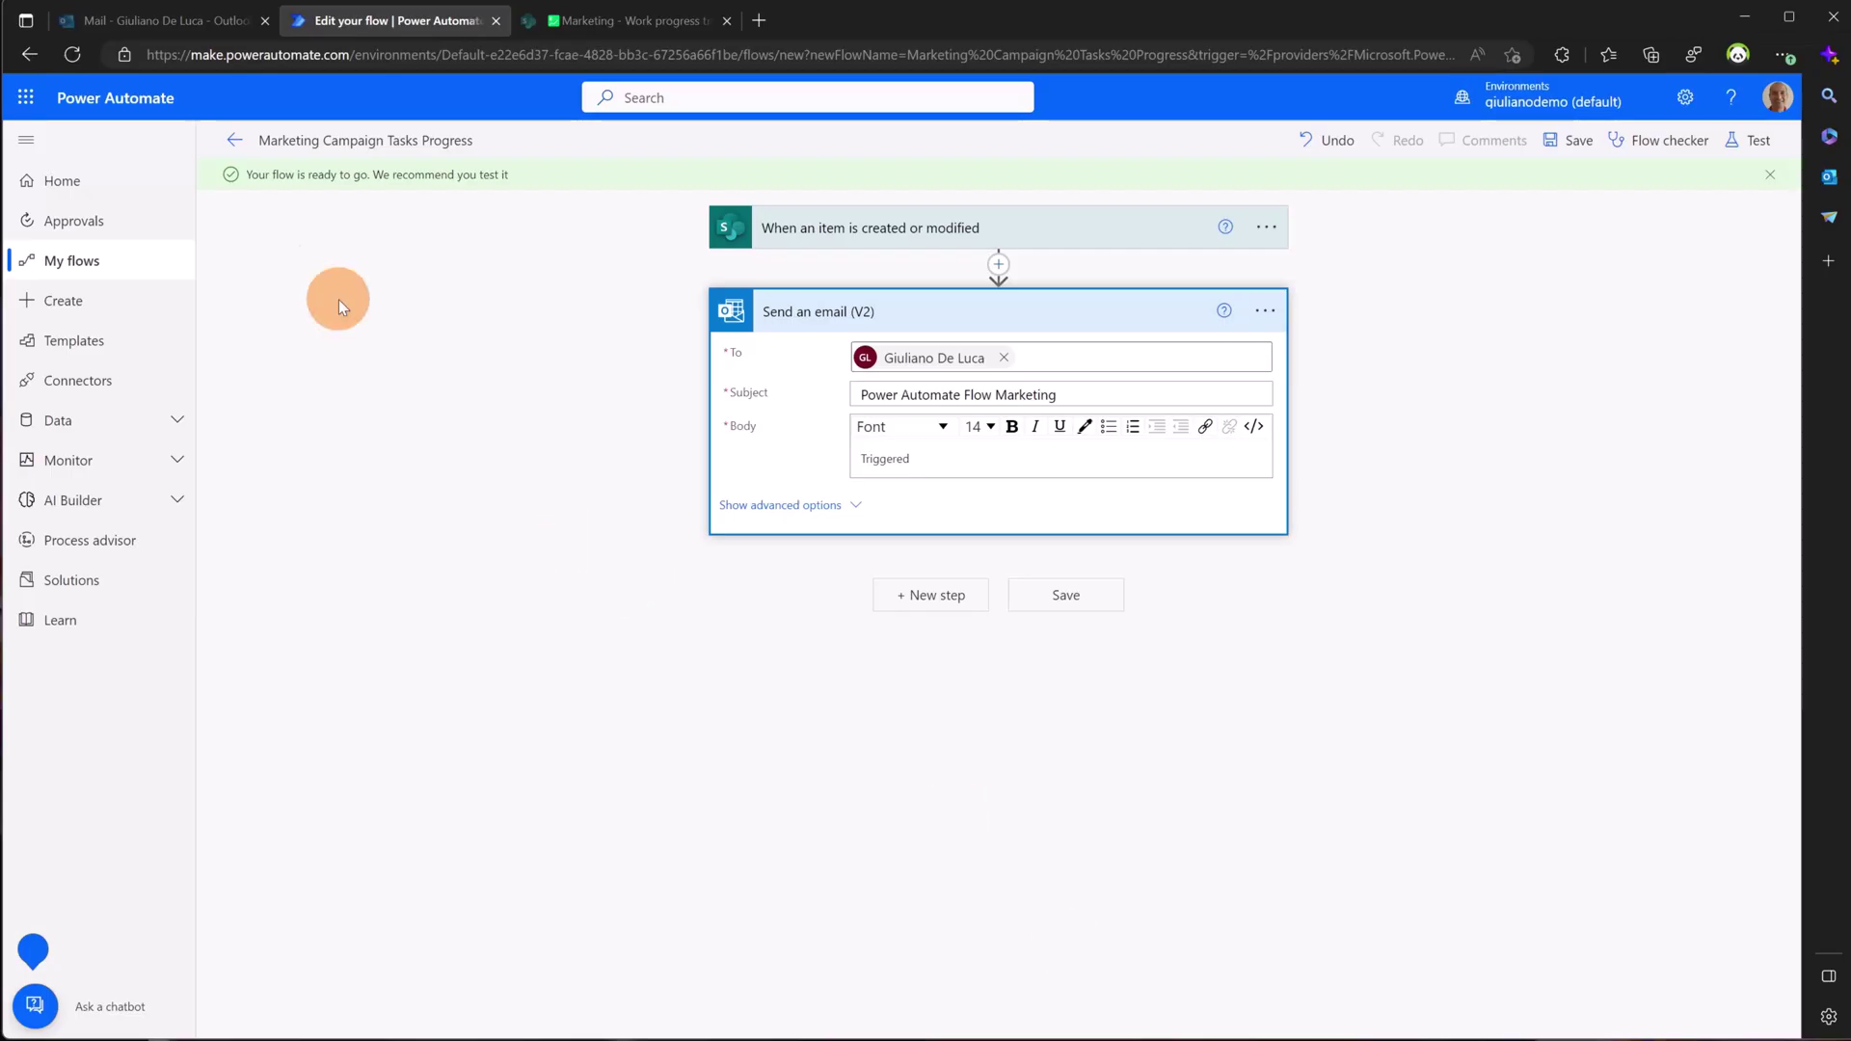
# Check the Outlook inbox, reading the Due date reminder and the flow-not-running alert messages.
pyautogui.click(1777, 96)
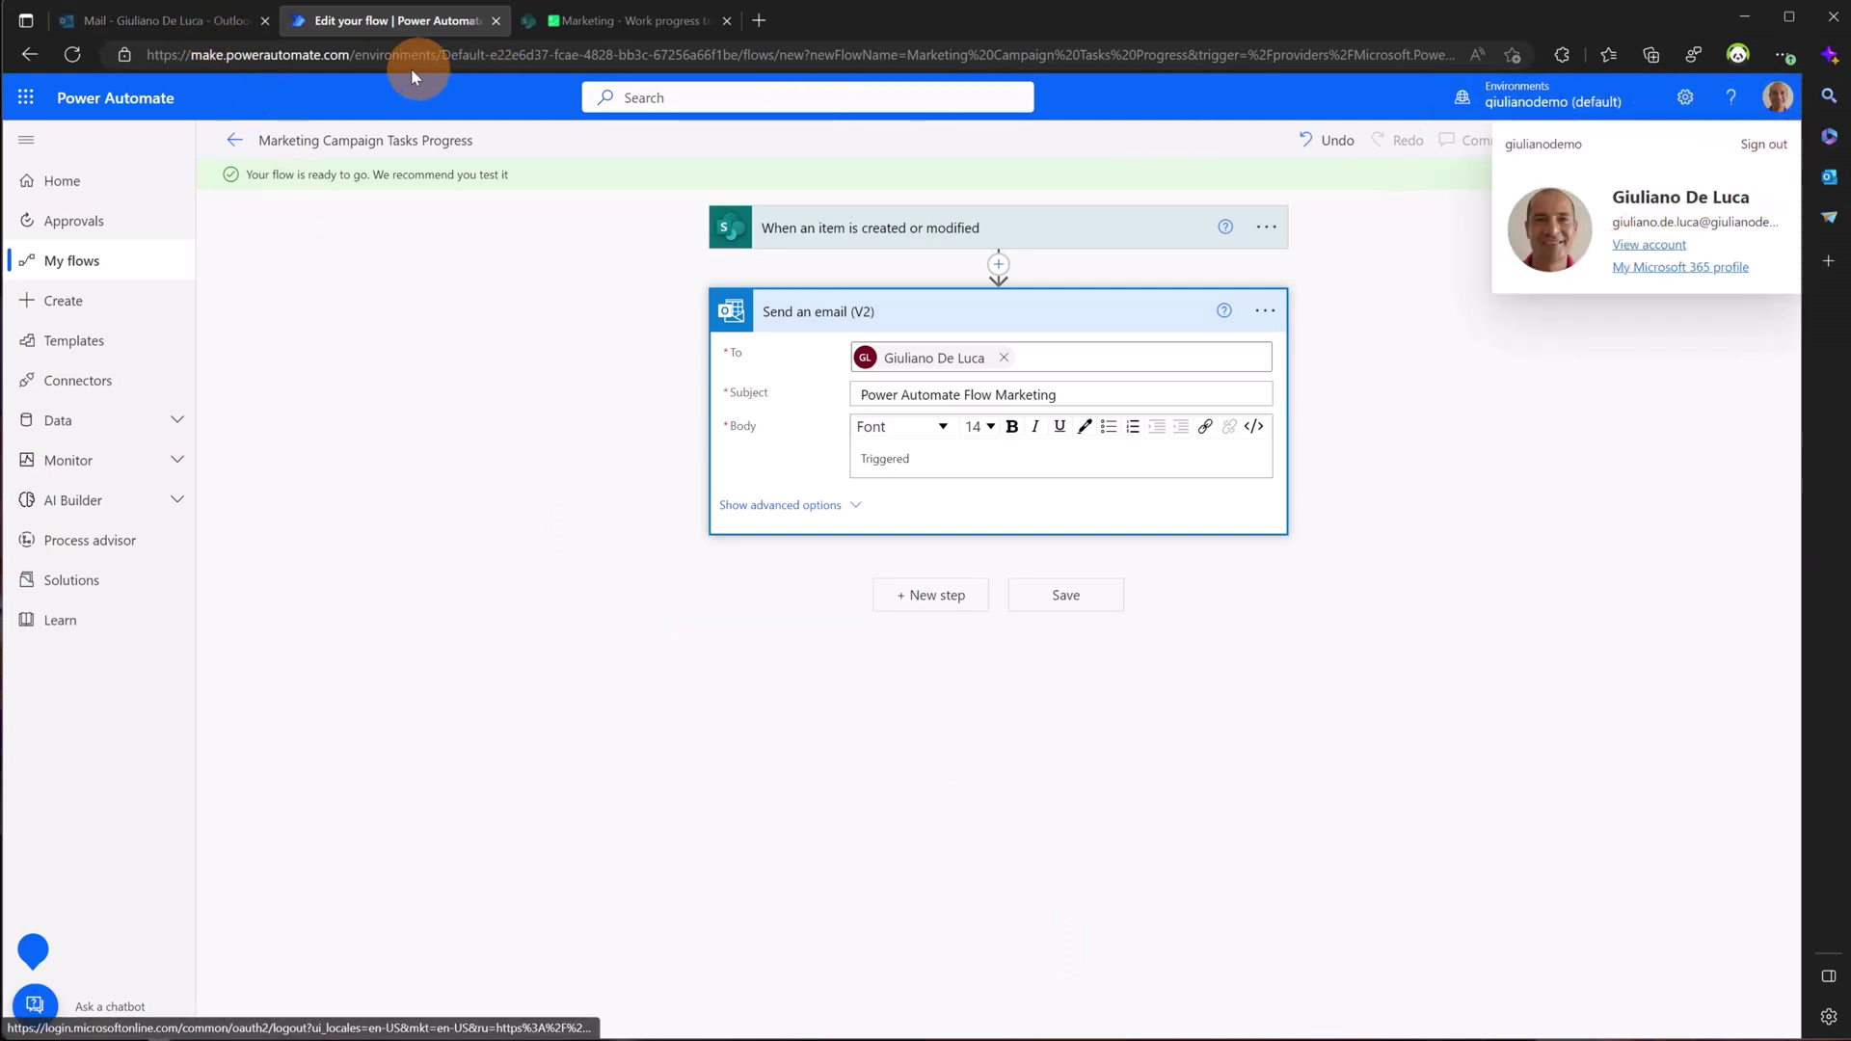
pyautogui.click(200, 29)
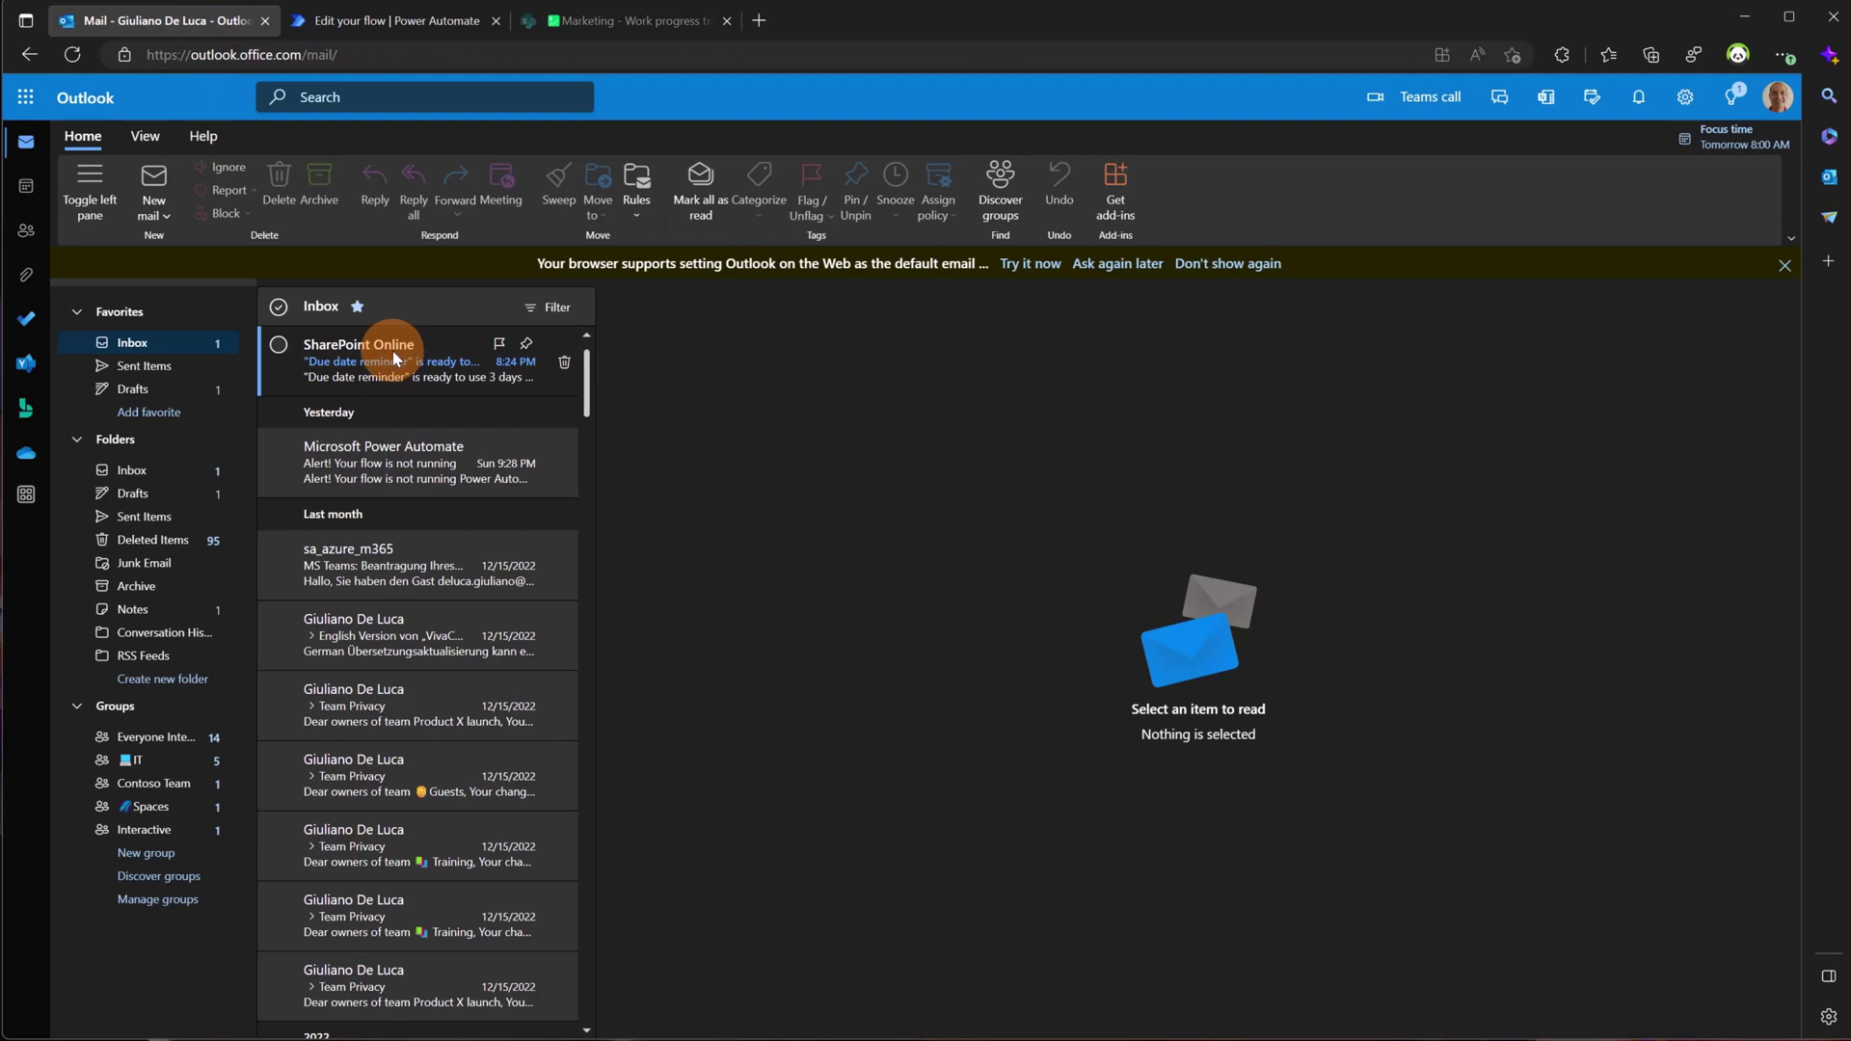
pyautogui.click(399, 378)
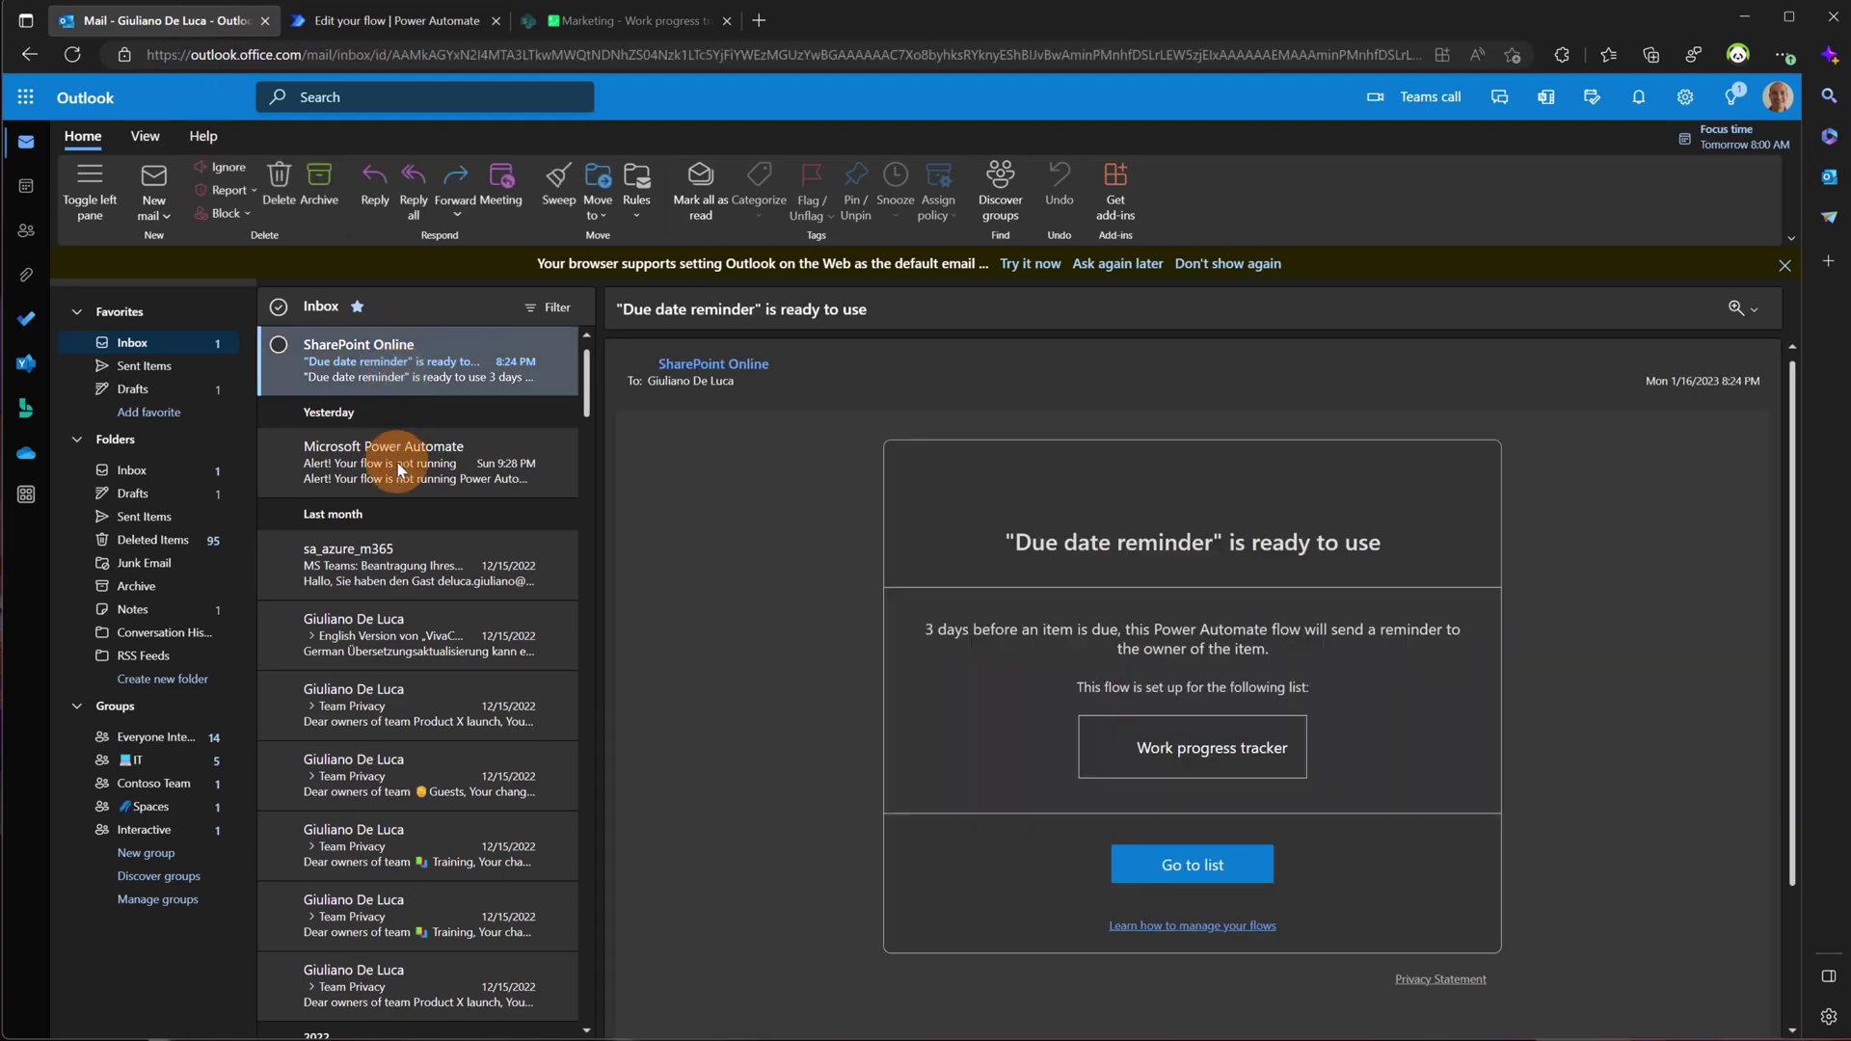
pyautogui.click(399, 471)
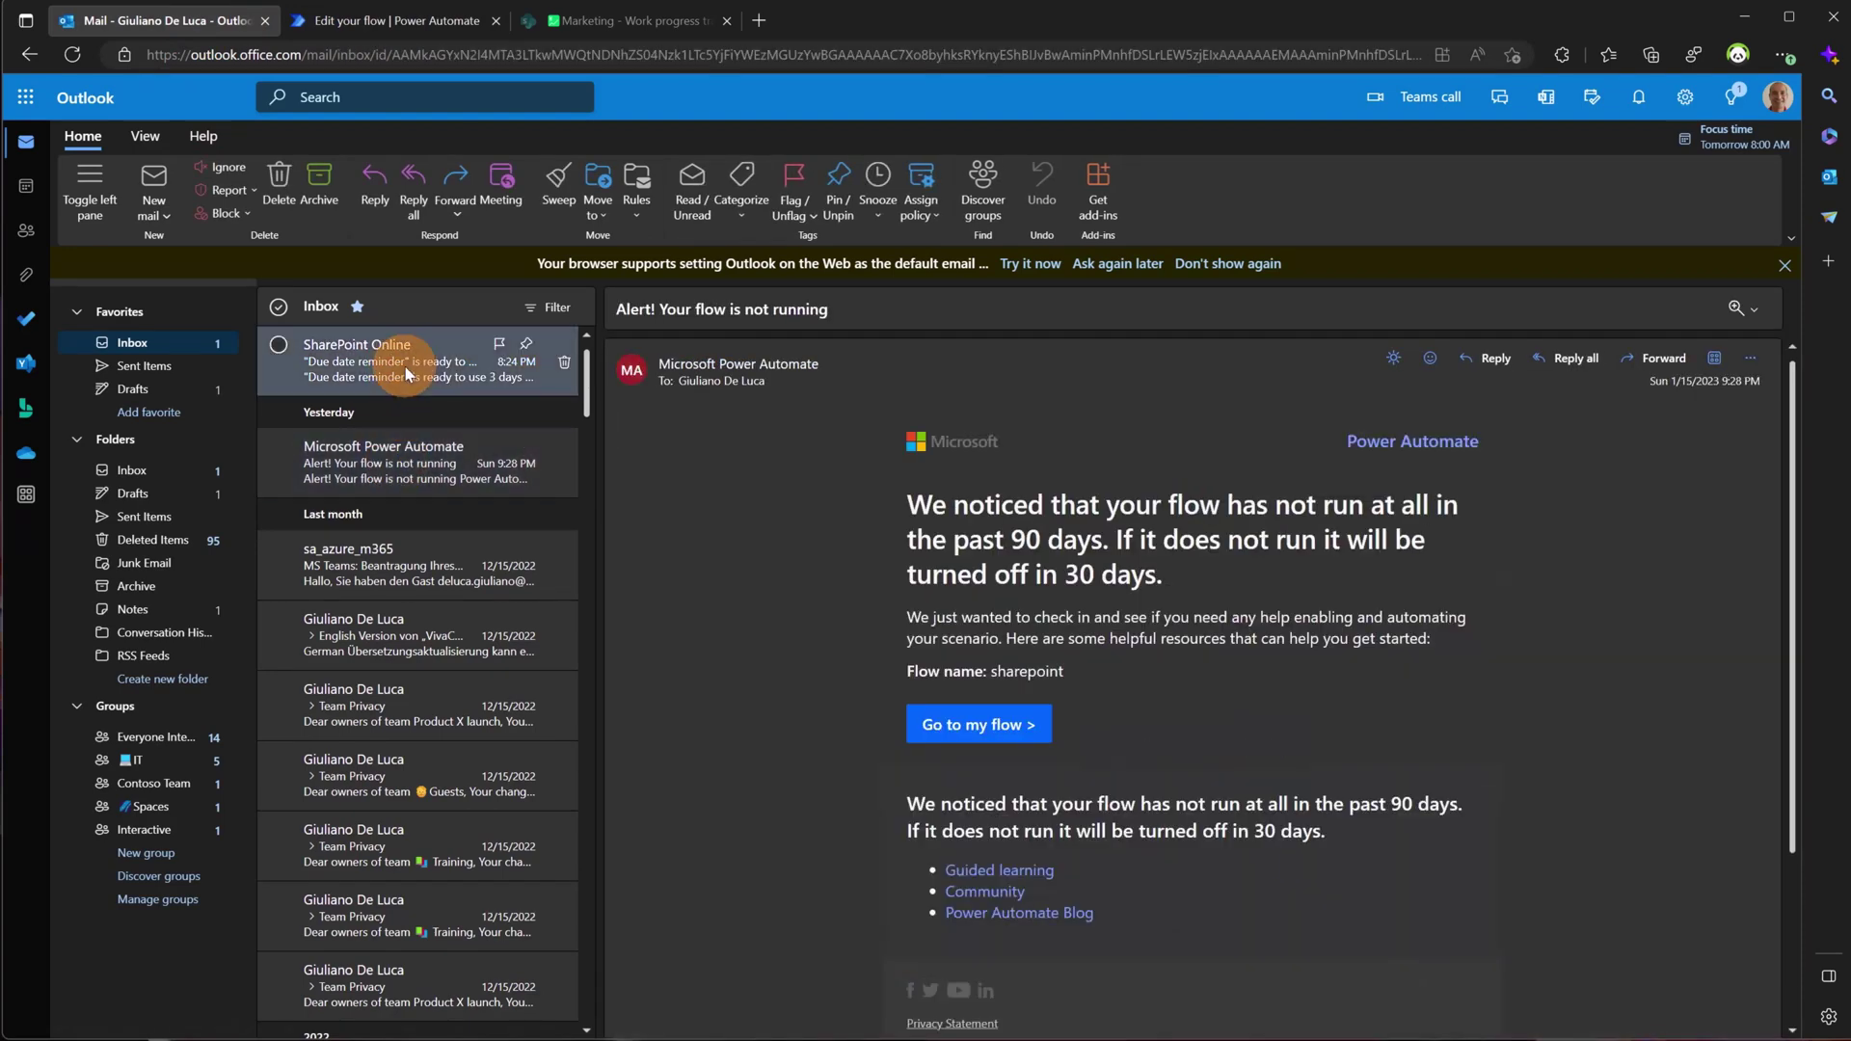
pyautogui.click(434, 366)
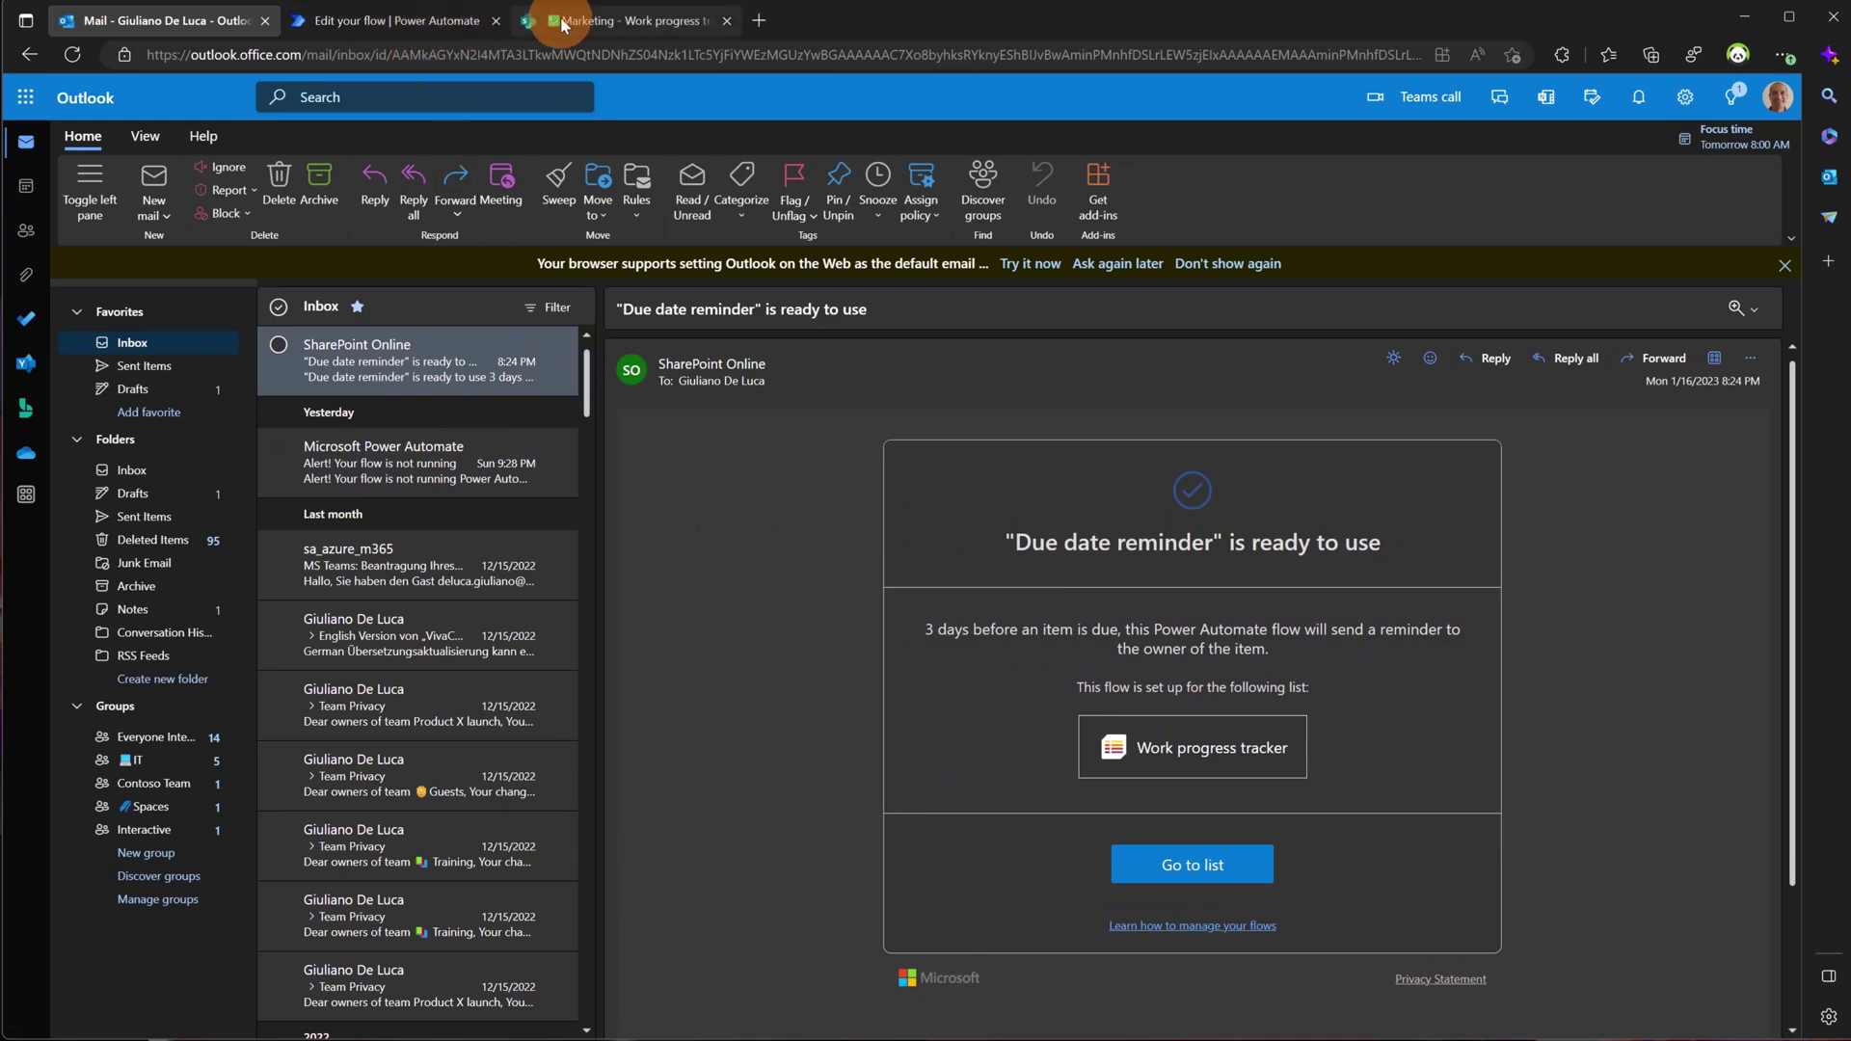
pyautogui.hotkey('alt', 'Tab')
# Set the Strategz Campaign Document item's Progress to In progress.
pyautogui.click(619, 351)
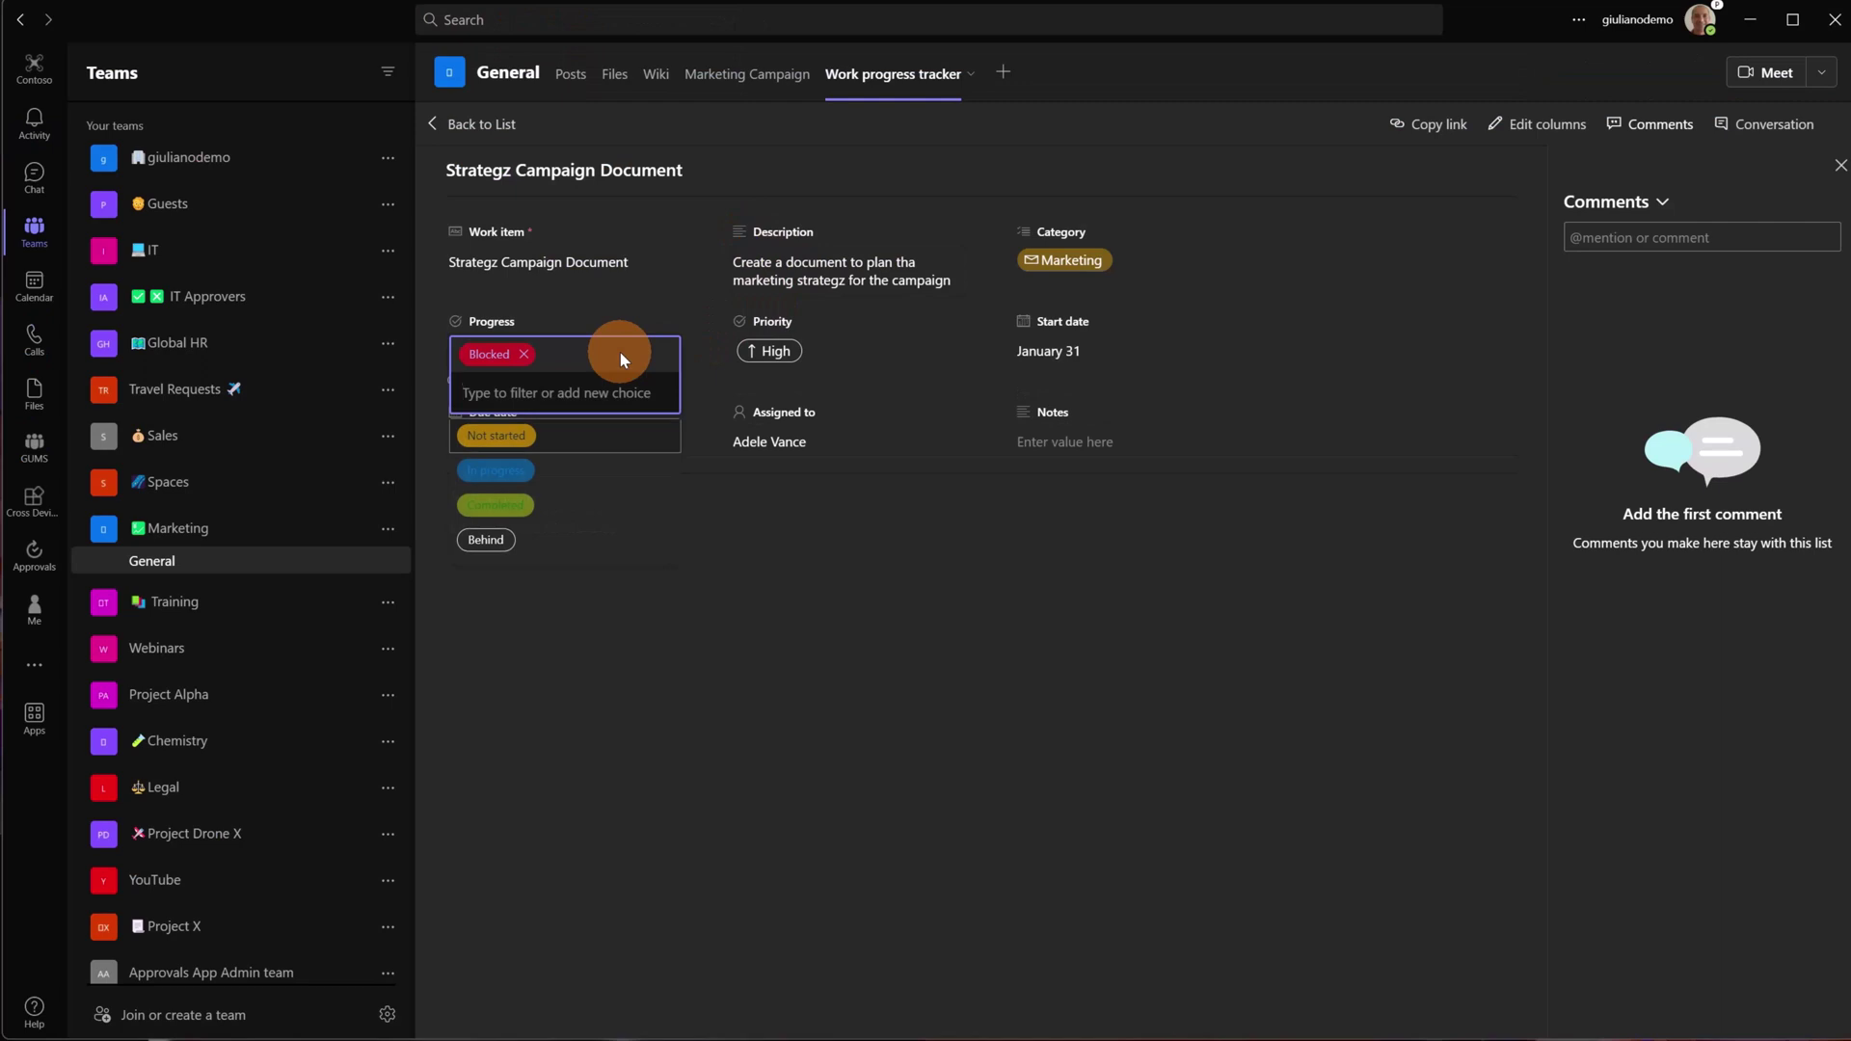
pyautogui.click(517, 476)
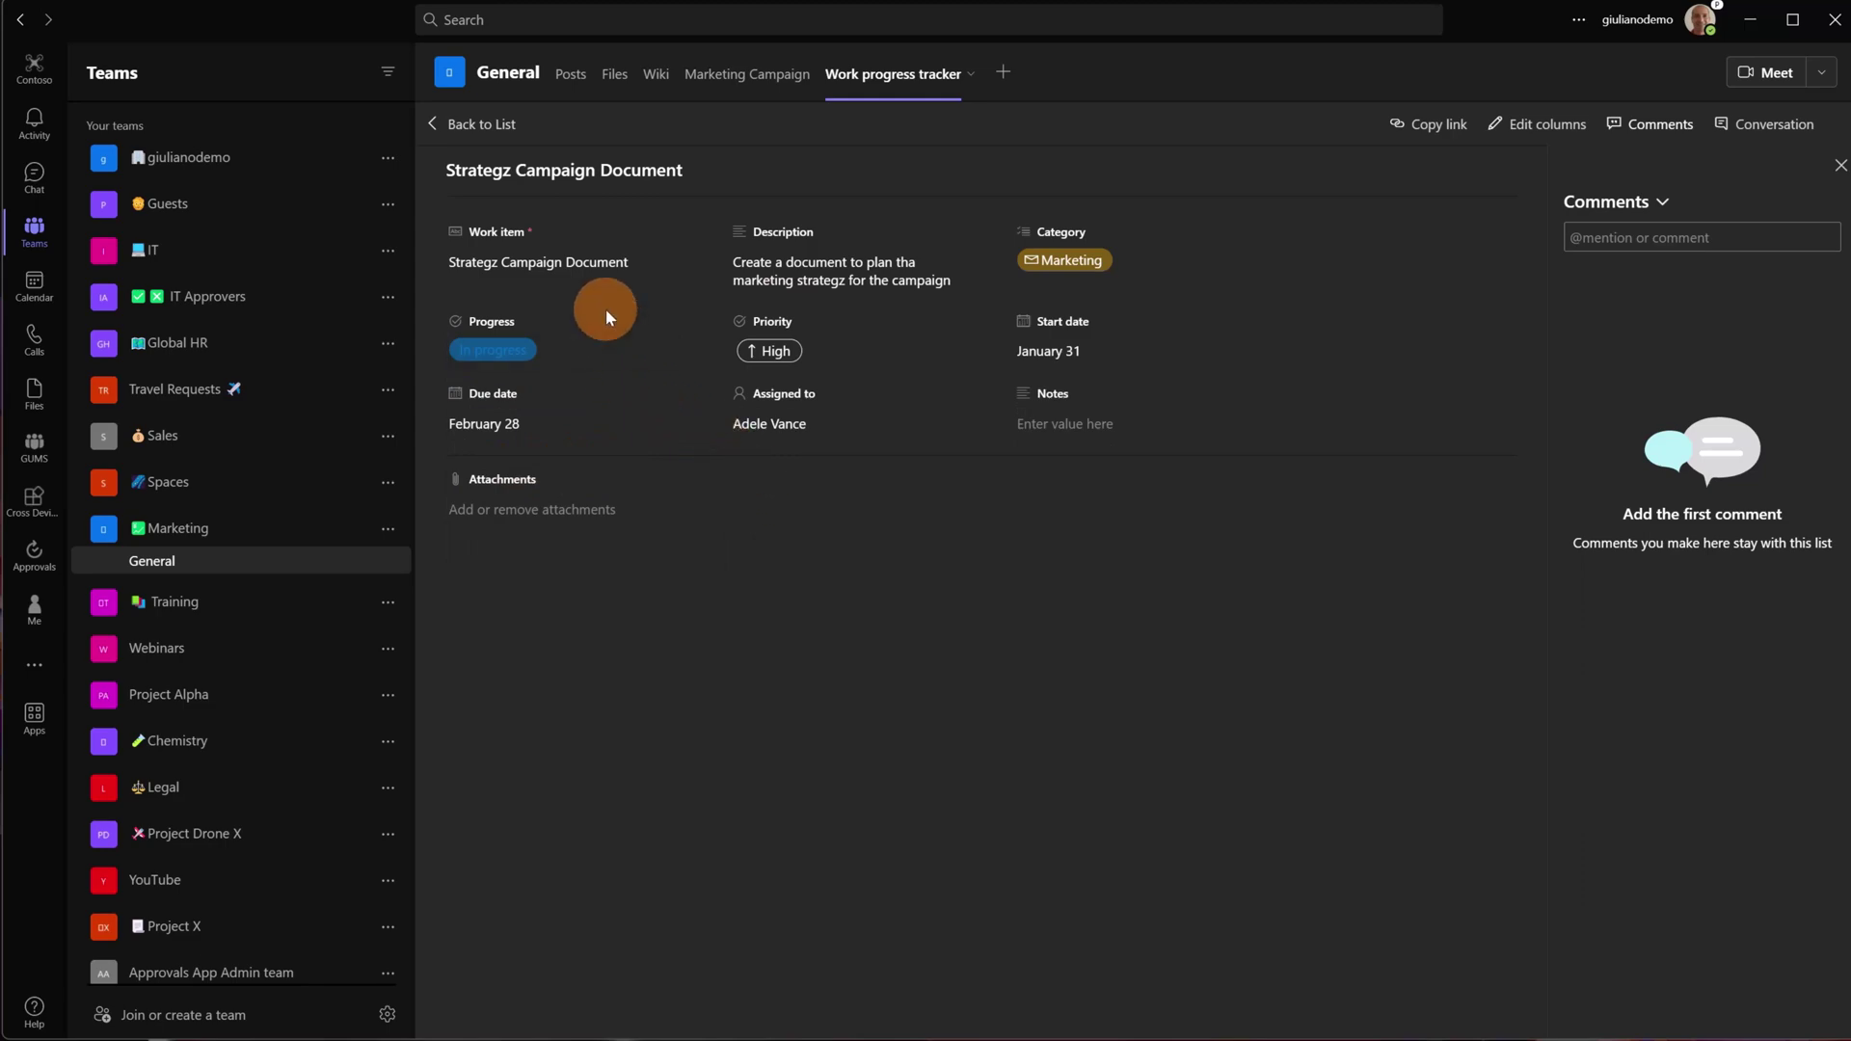
pyautogui.hotkey('alt', 'Tab')
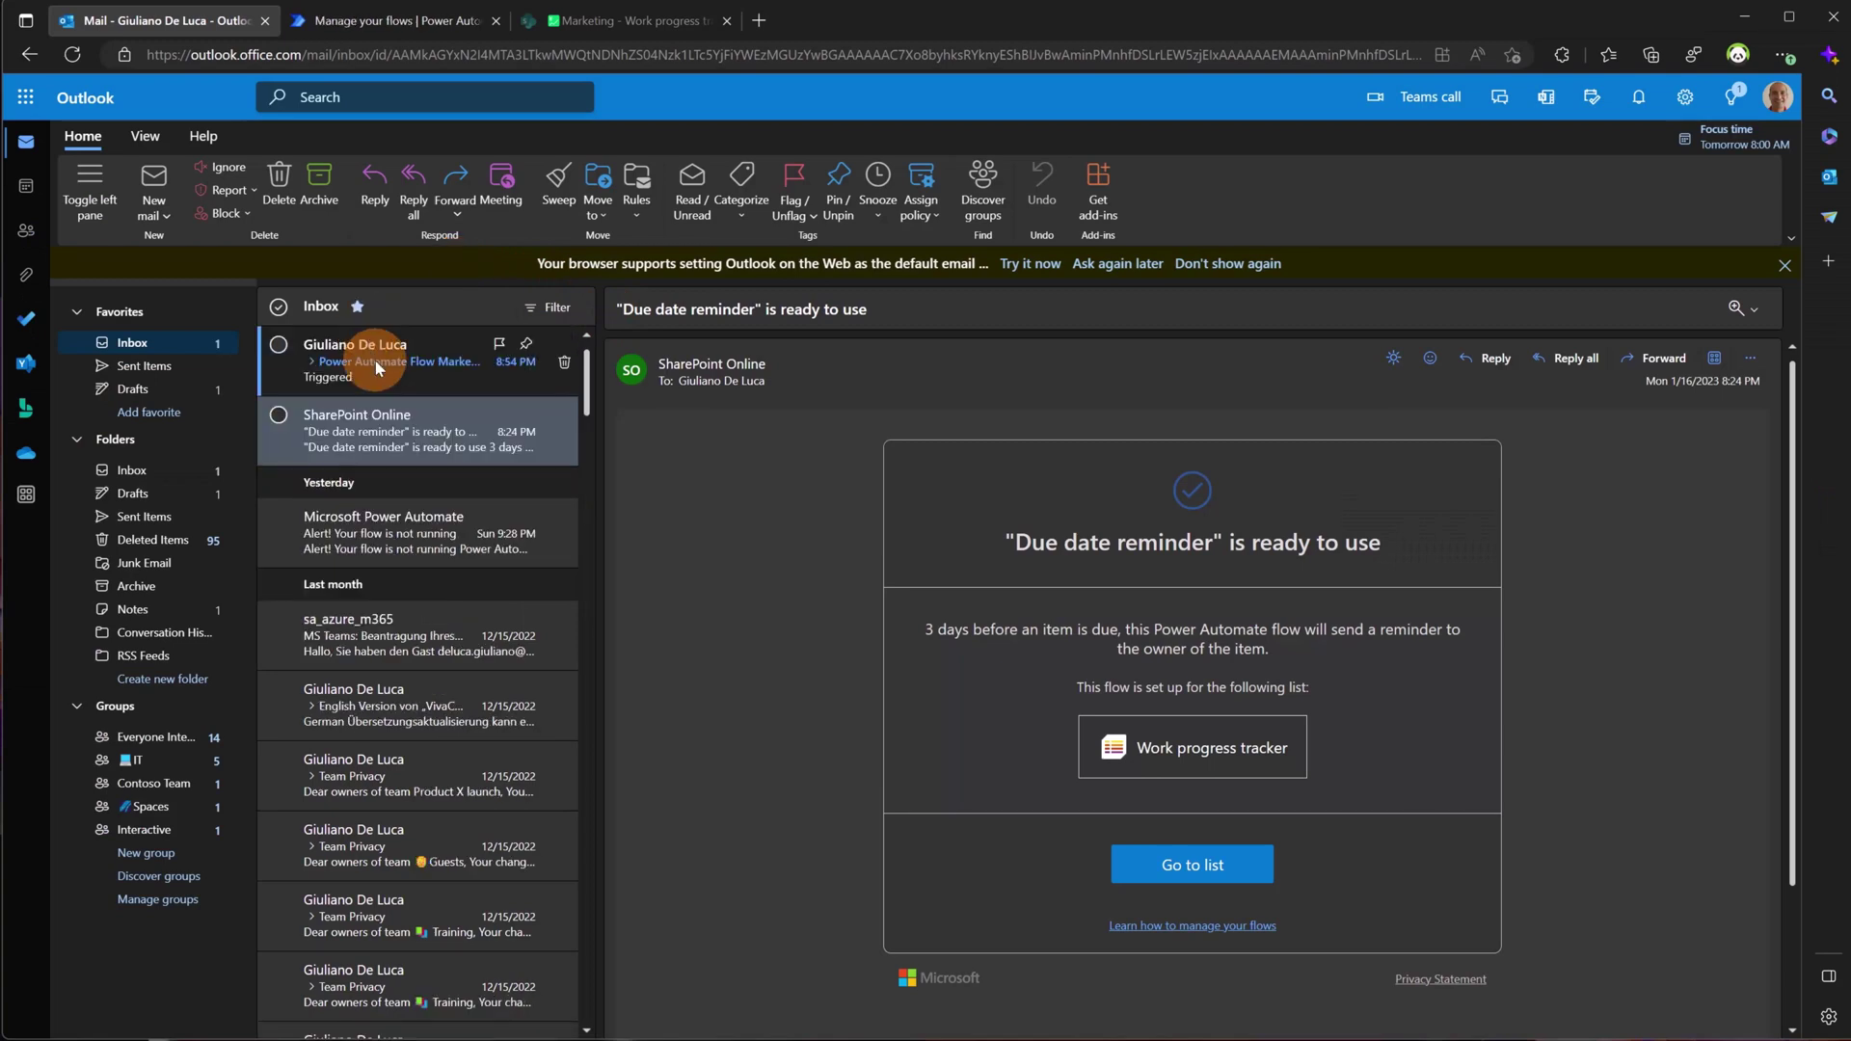
# Read the new Power Automate Flow Marketing email and its Triggered body text.
pyautogui.click(375, 360)
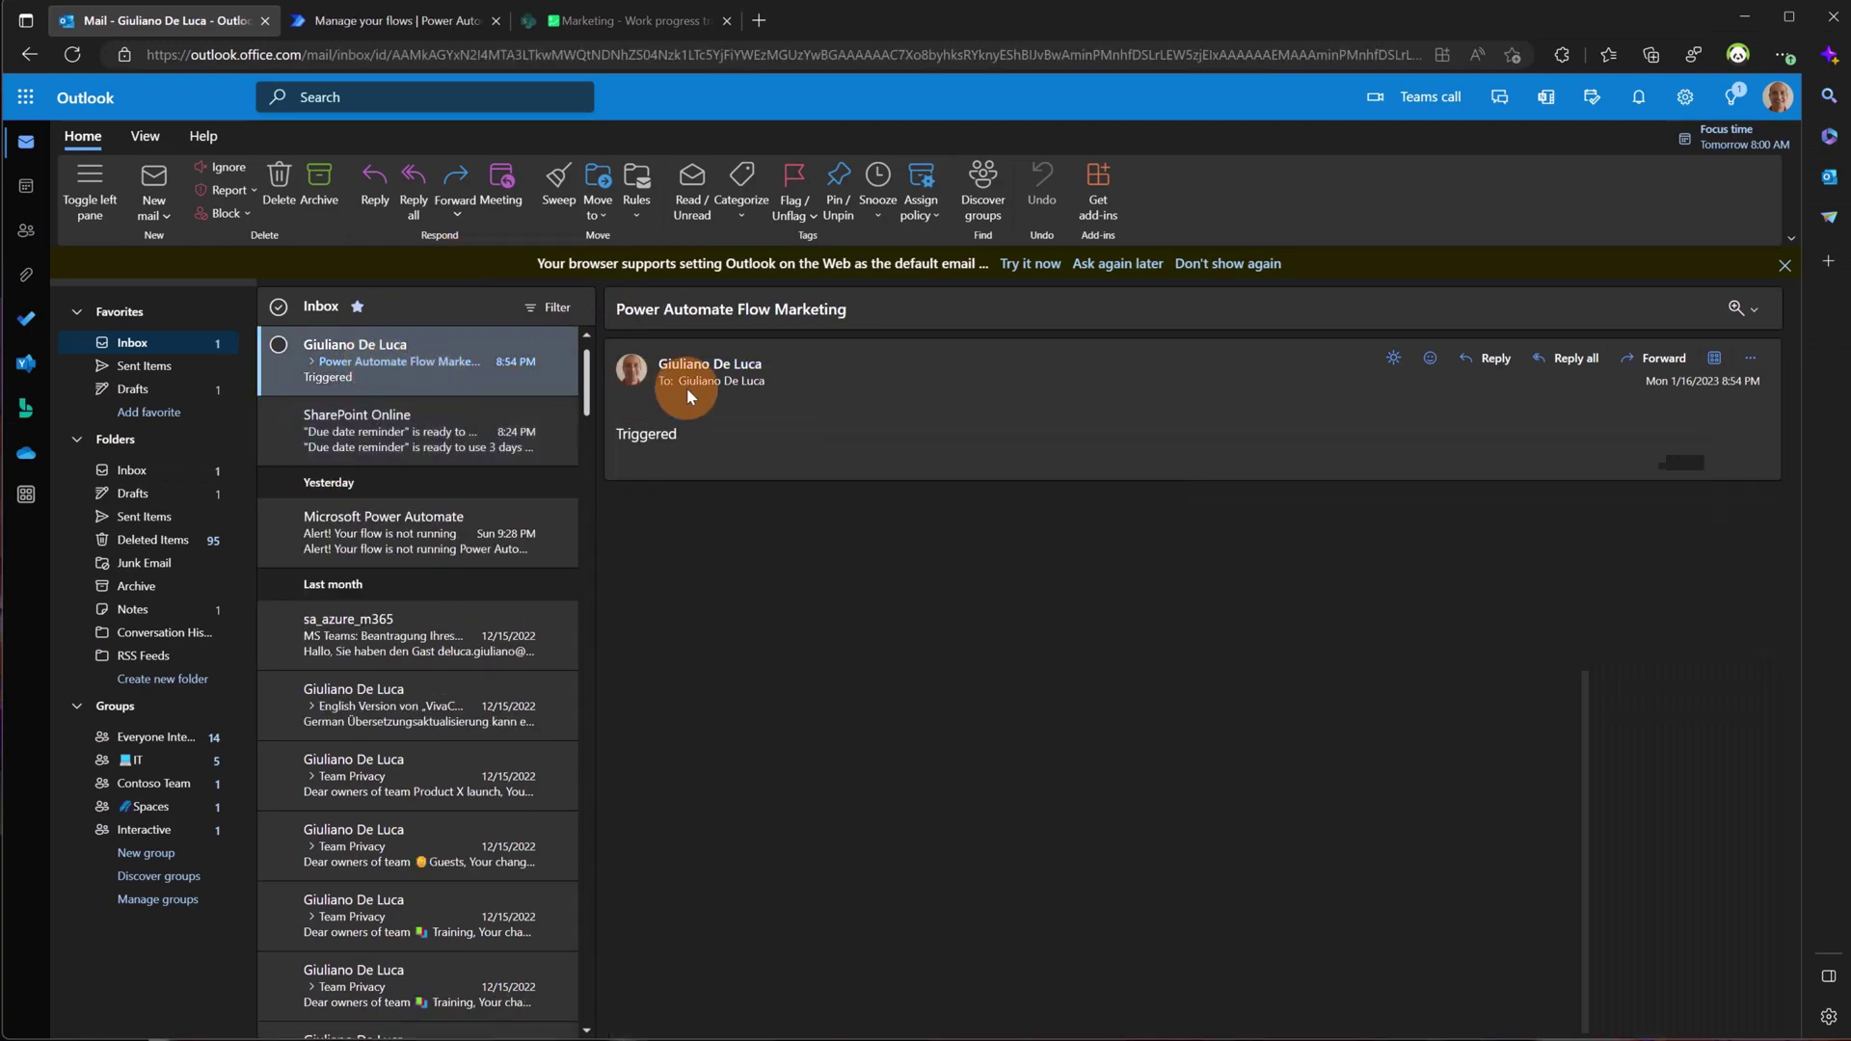
pyautogui.moveTo(679, 436); pyautogui.dragTo(625, 436)
pyautogui.moveTo(617, 310); pyautogui.dragTo(905, 321)
pyautogui.click(920, 426)
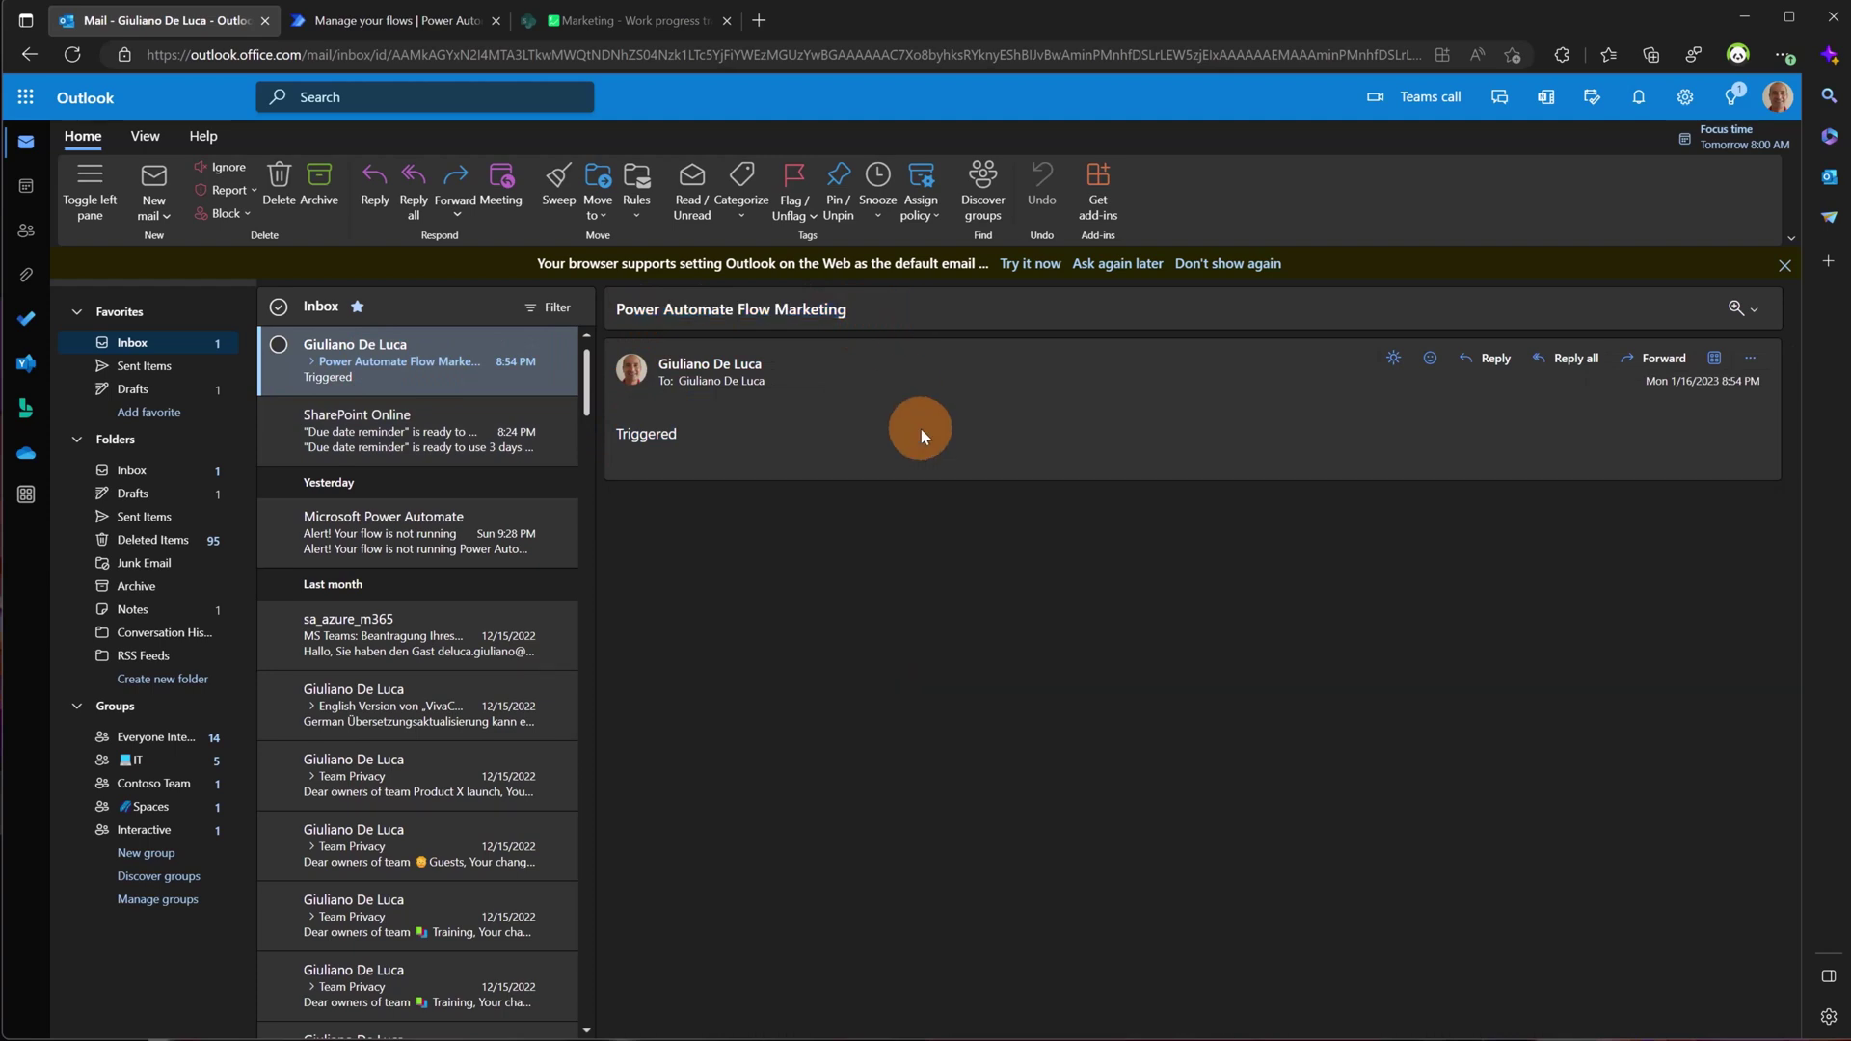
# View the Marketing Campaign Tasks Progress details page listing one Succeeded run at 08:54 PM.
pyautogui.click(407, 21)
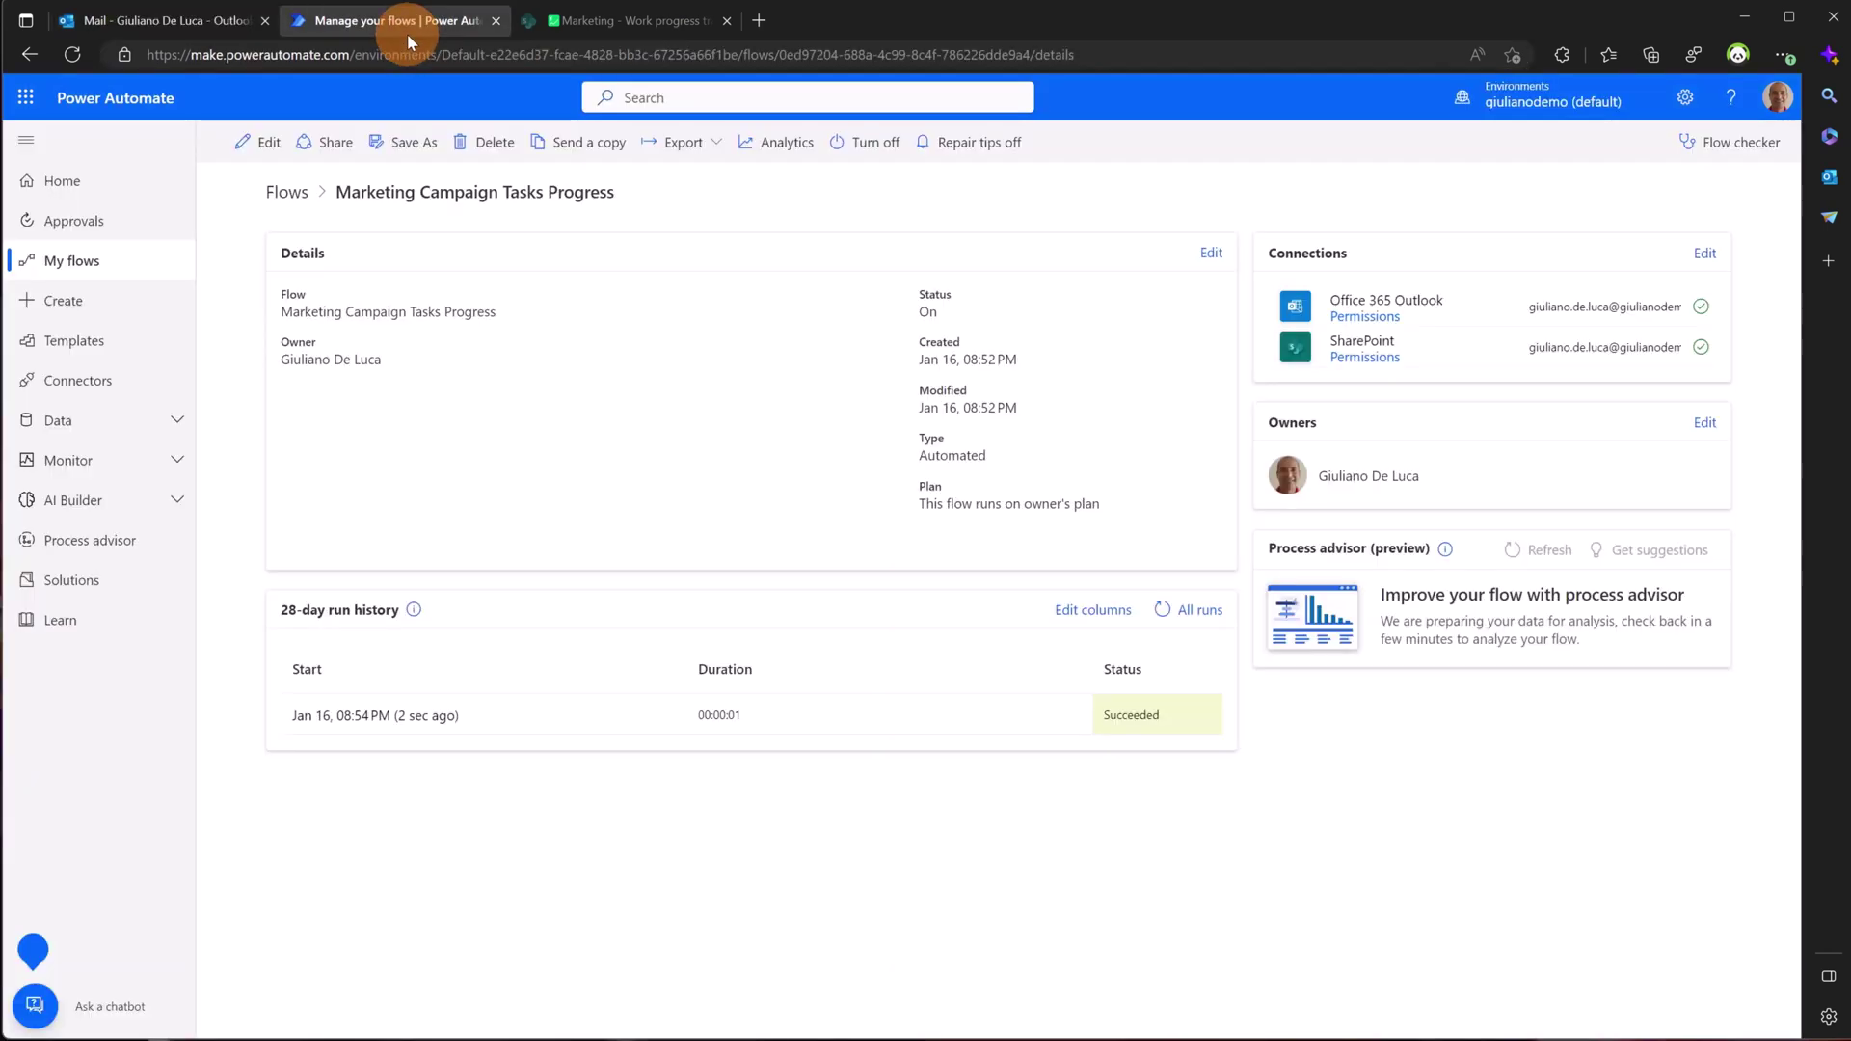